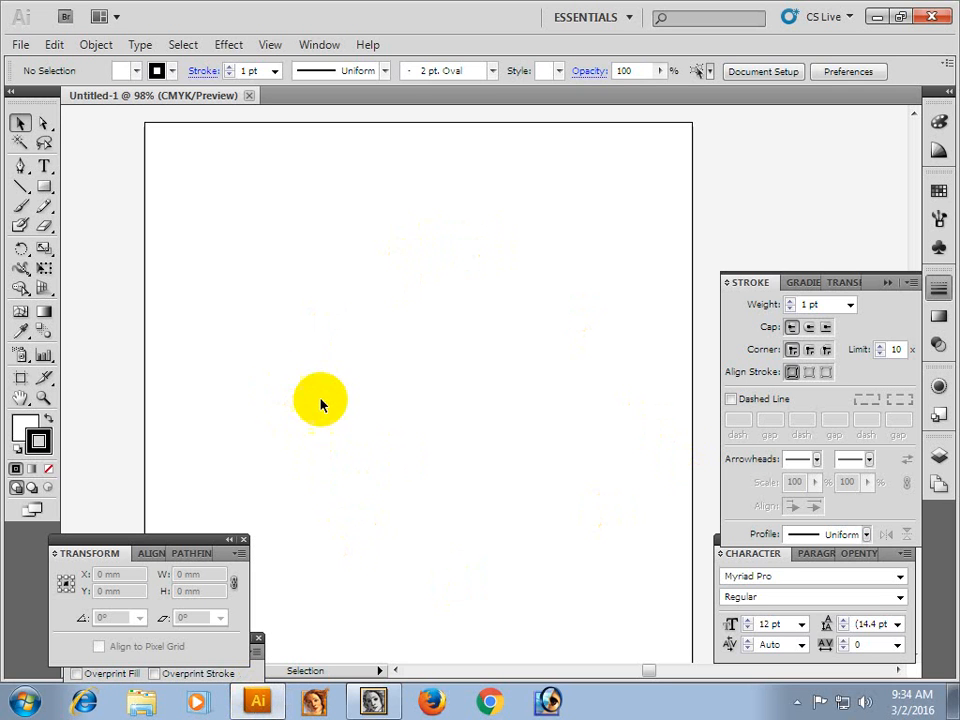
Choose the file 272659_3 from the desktop folder MICRO FIBER PHOTO CARD for placing as a linked PDF.
click(92, 46)
click(20, 46)
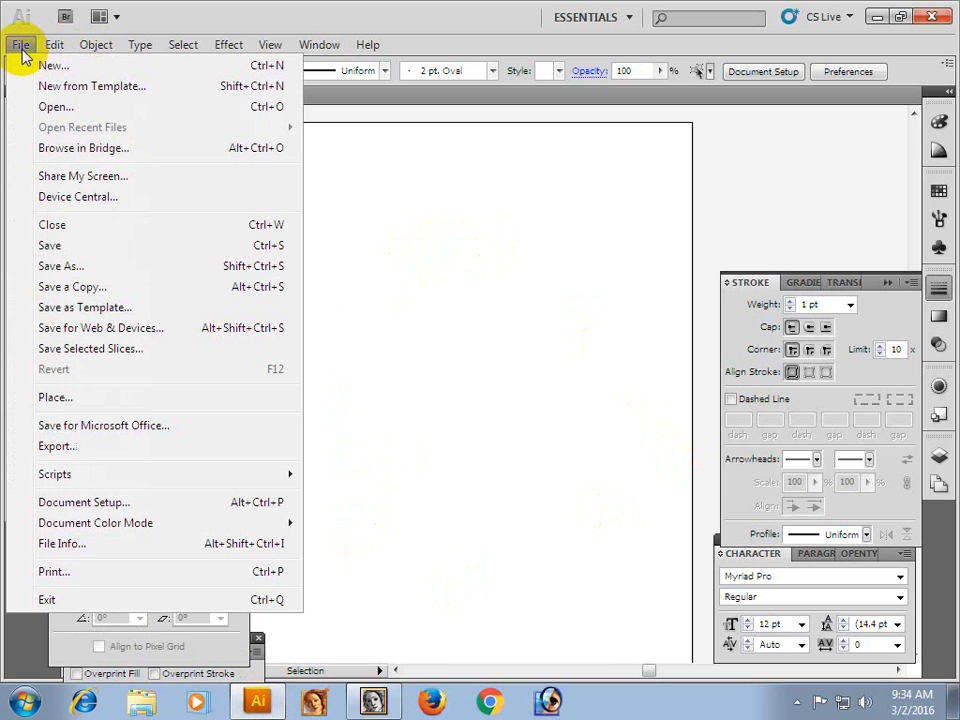
click(62, 399)
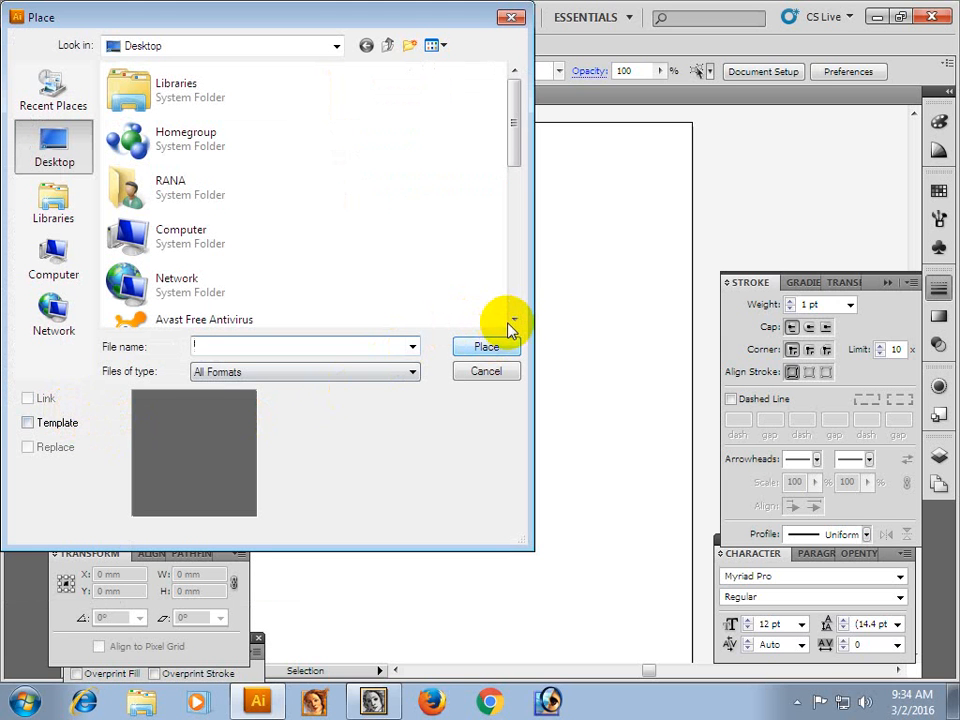
drag(515, 320, 515, 320)
click(268, 311)
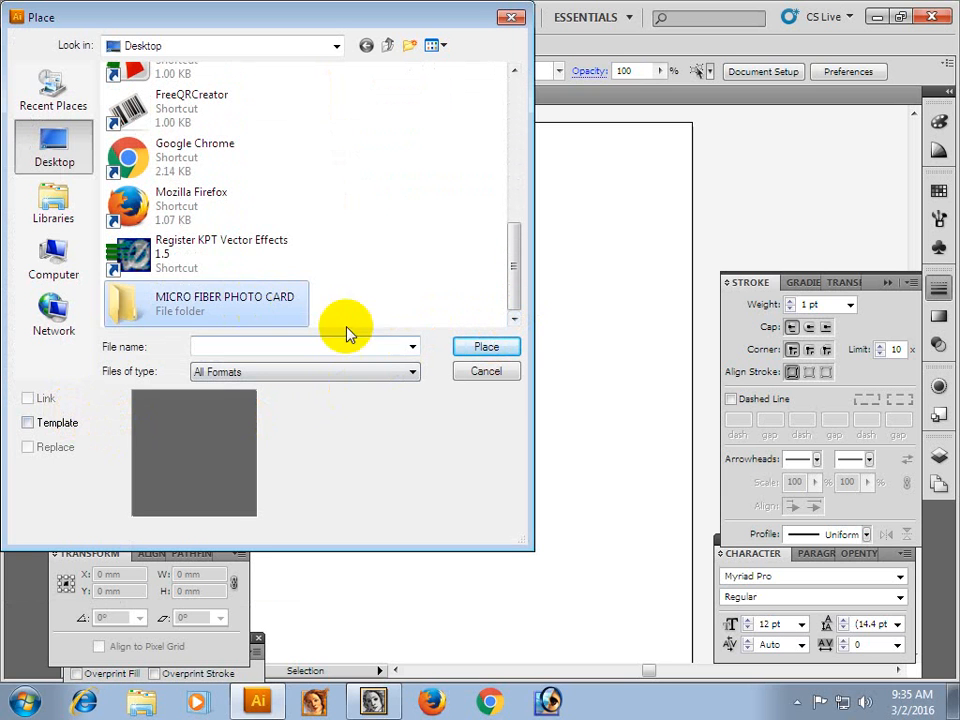
click(487, 347)
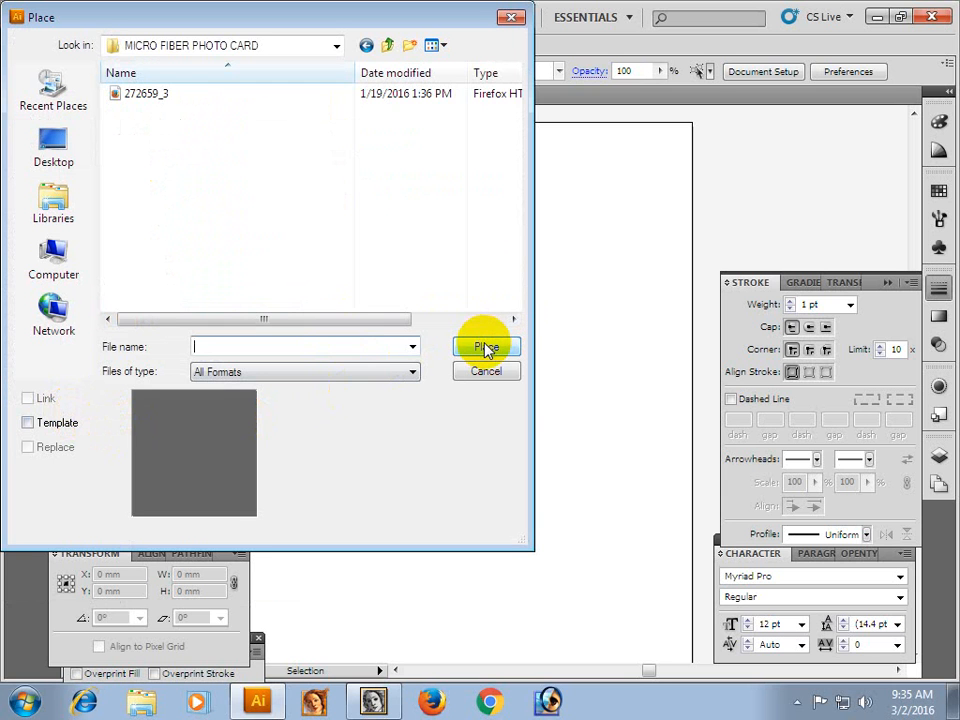
click(146, 95)
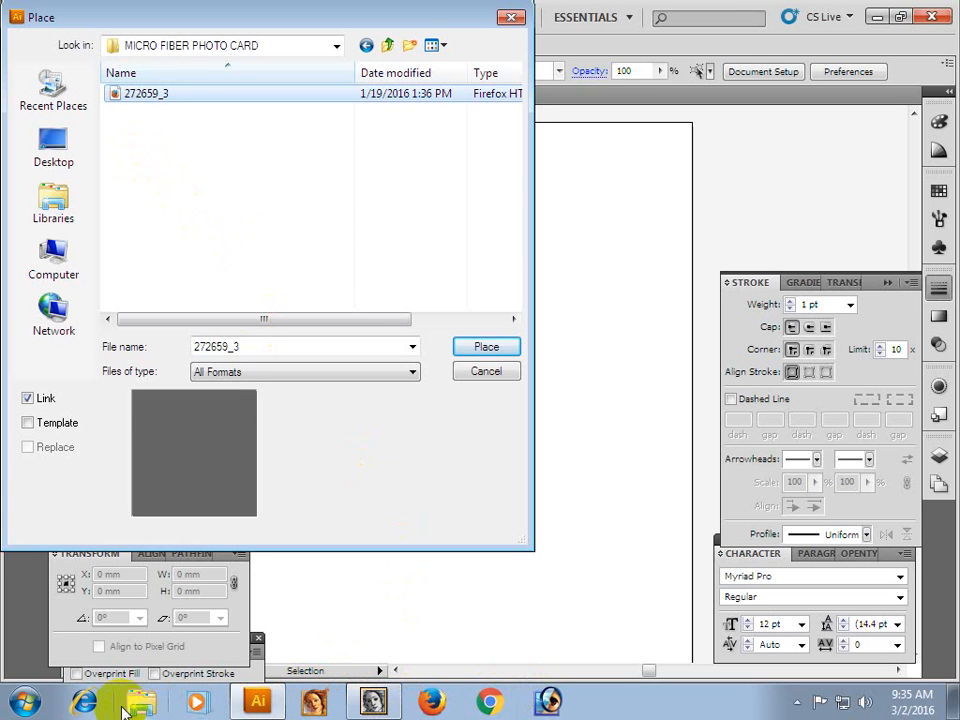
click(136, 96)
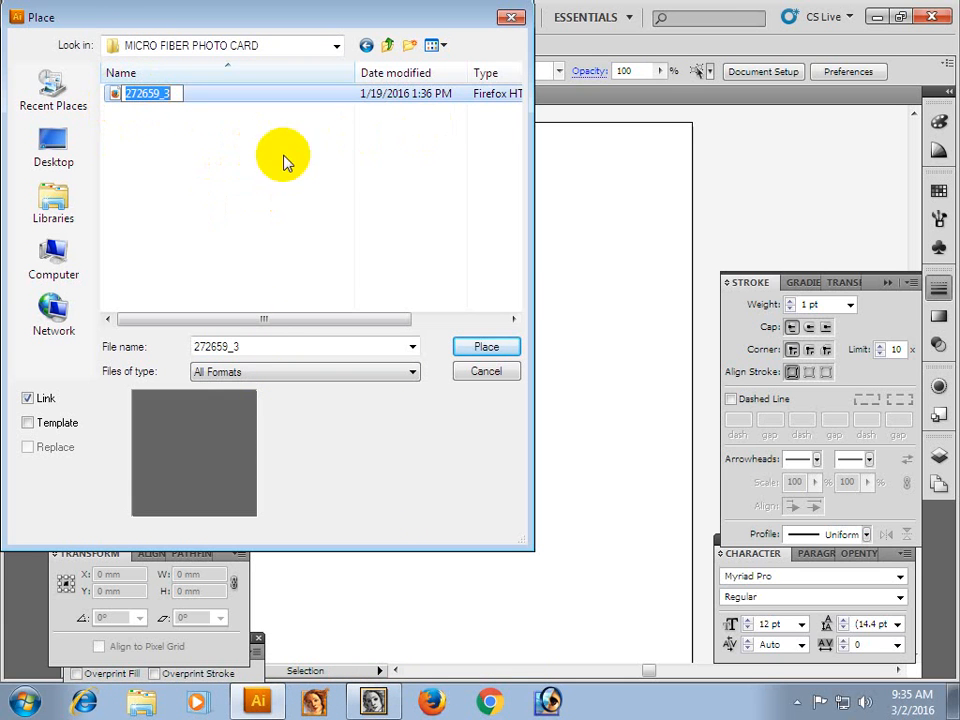
click(487, 350)
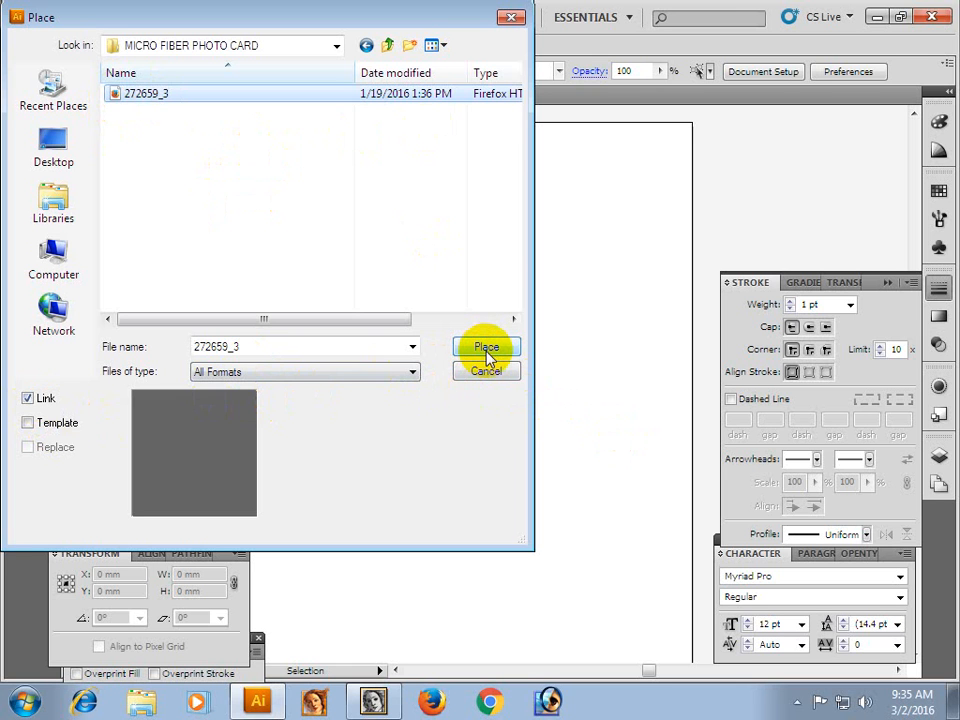
click(487, 350)
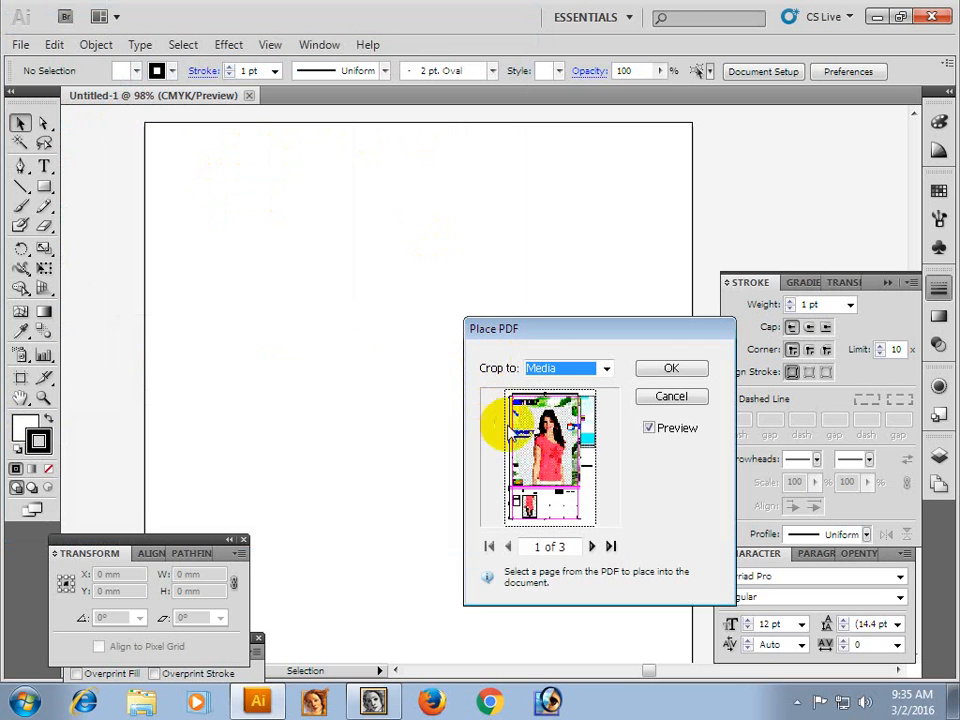
Preview the PDF's pages and place page 1 cropped to Media.
drag(523, 328, 428, 291)
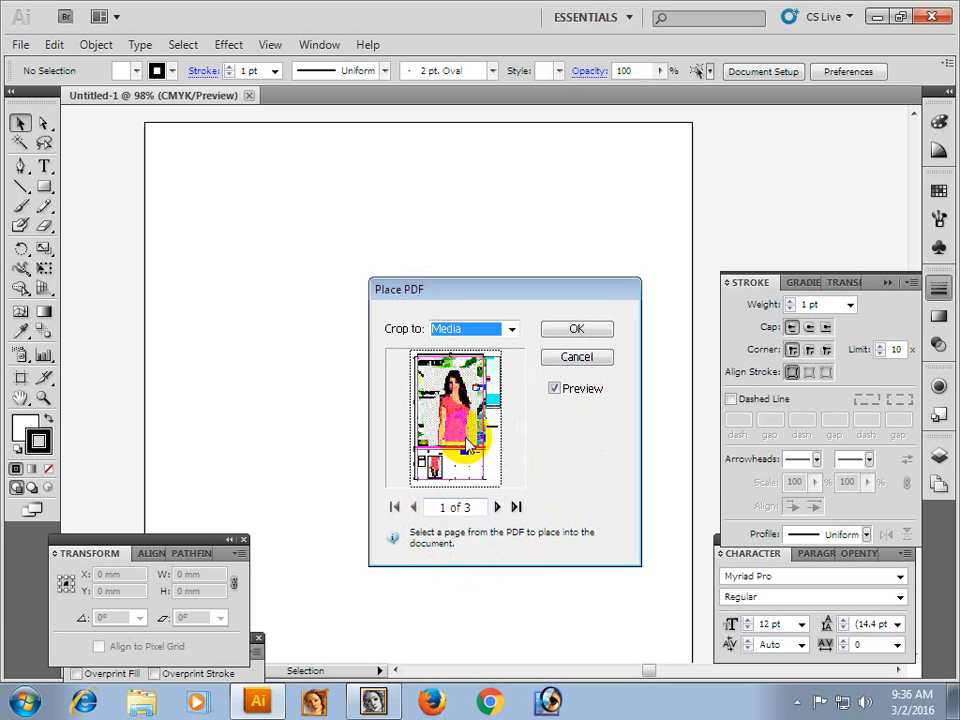
click(497, 507)
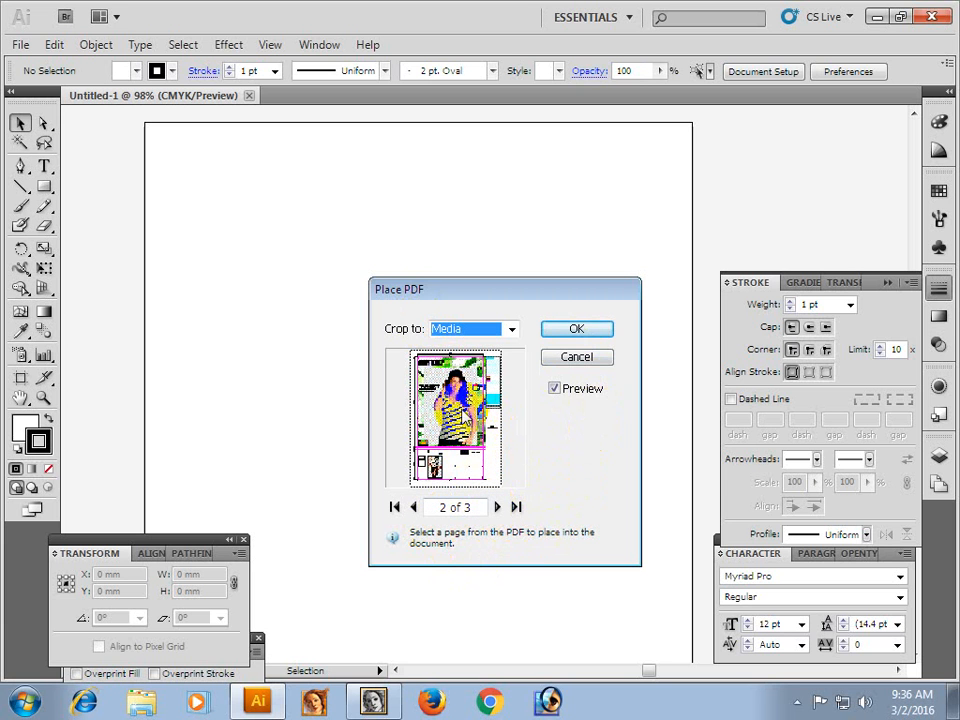
click(499, 509)
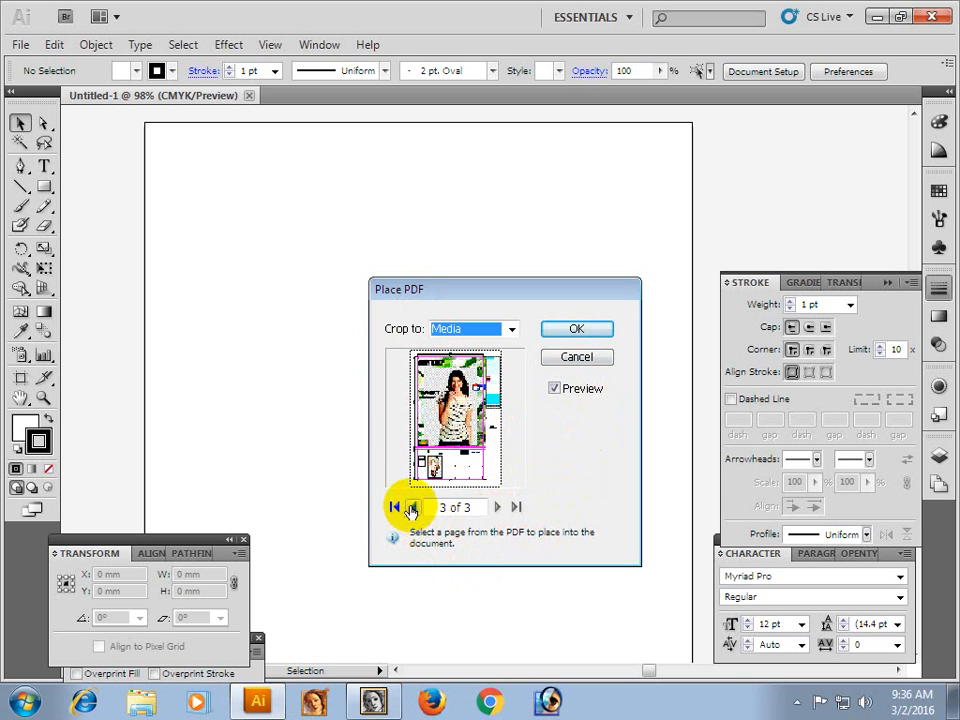
click(415, 509)
click(414, 508)
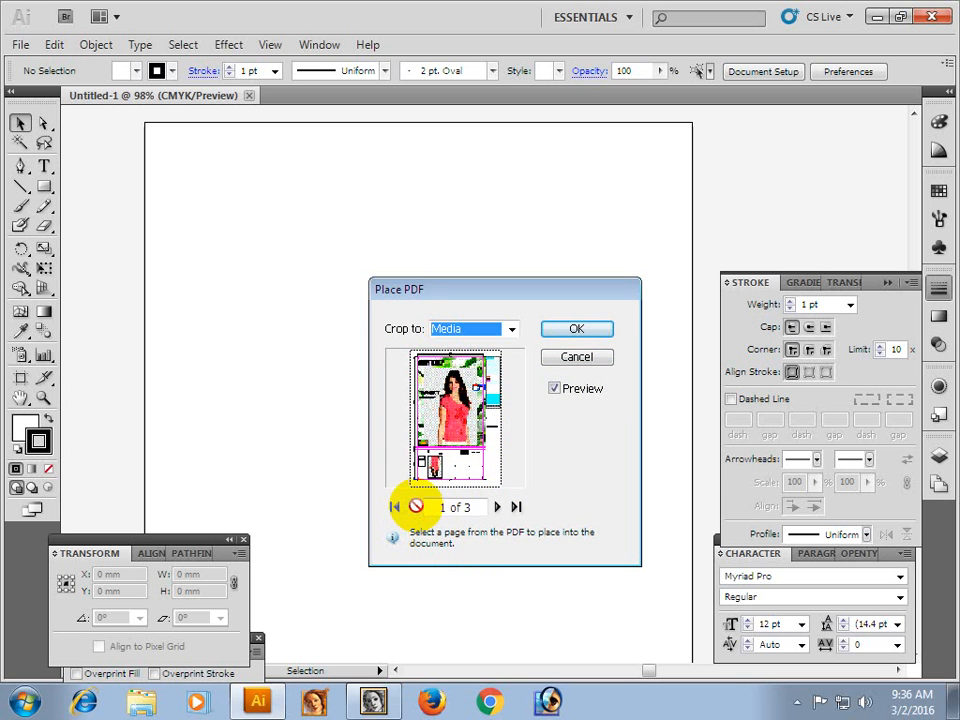
click(497, 507)
click(497, 507)
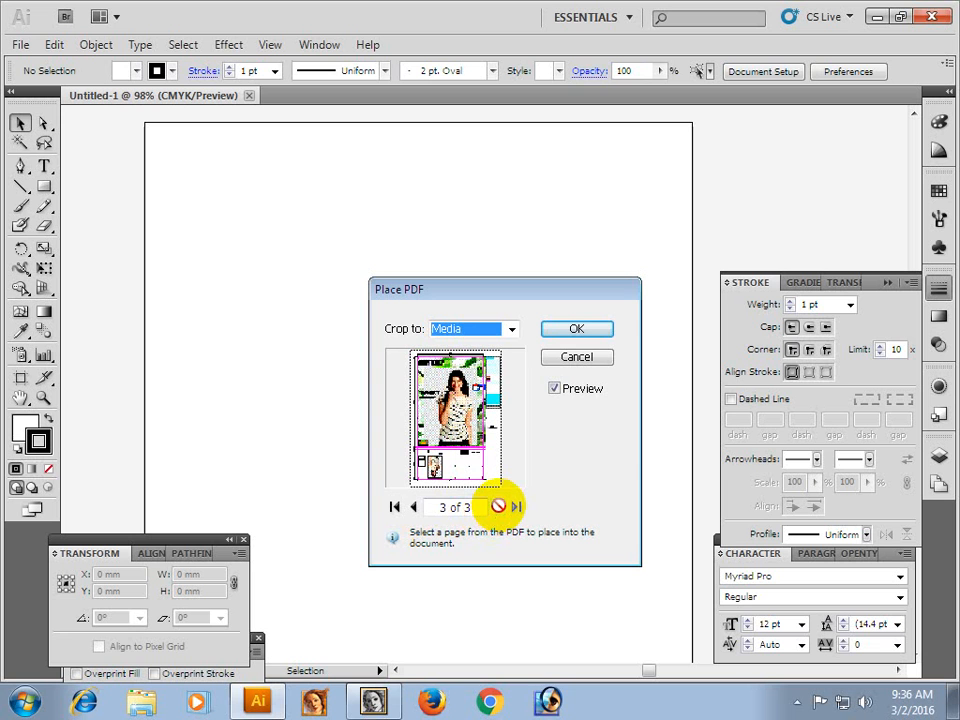
click(414, 508)
click(414, 508)
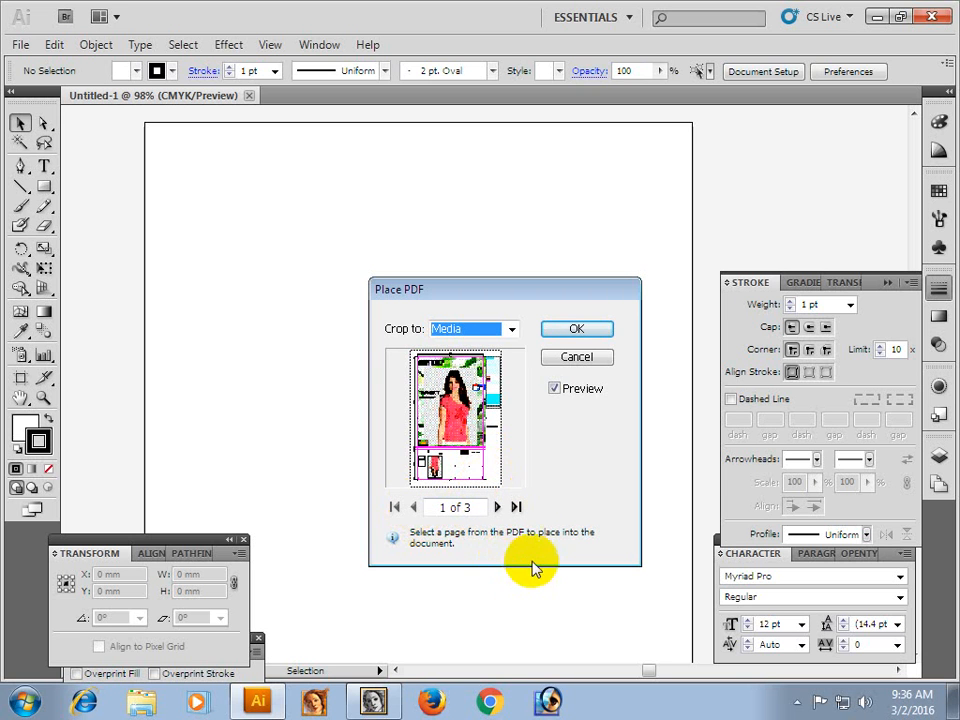
click(578, 332)
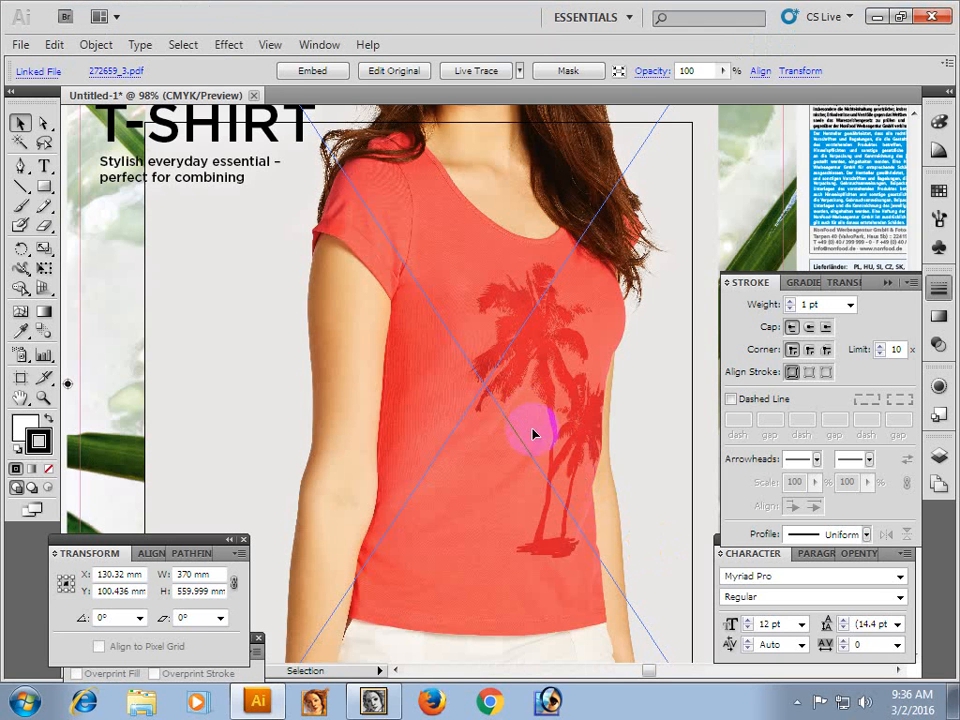
Move the placed T-shirt artwork off the artboard into the empty space to its right and deselect it.
ctrl+alt+click(517, 437)
ctrl+alt+click(517, 437)
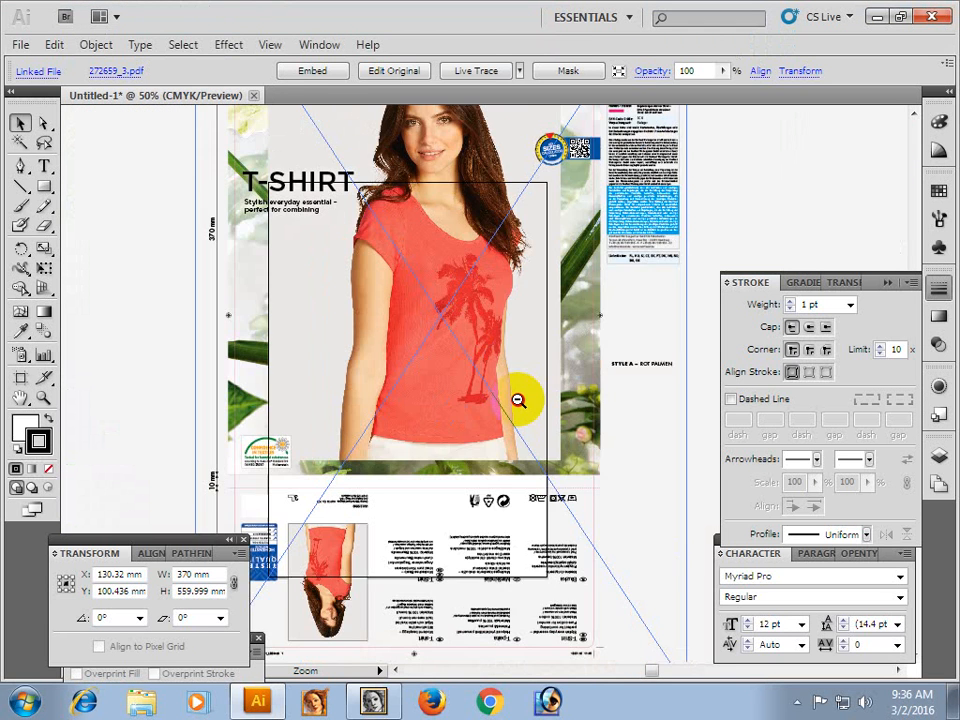
ctrl+alt+click(519, 399)
ctrl+alt+click(523, 420)
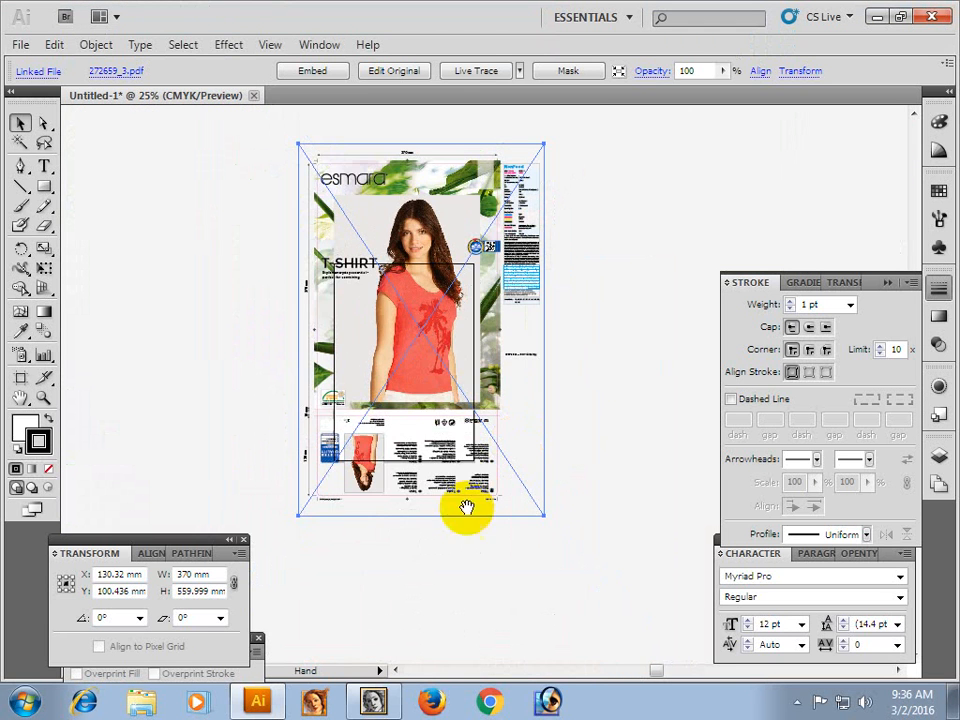
drag(423, 391, 243, 380)
drag(252, 338, 480, 345)
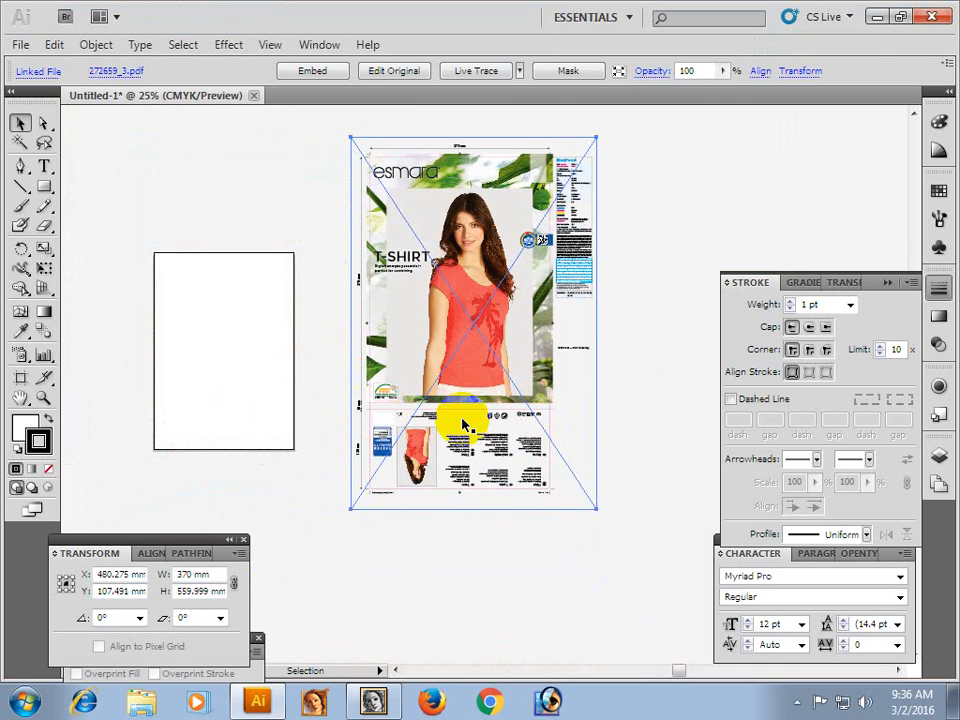
click(573, 510)
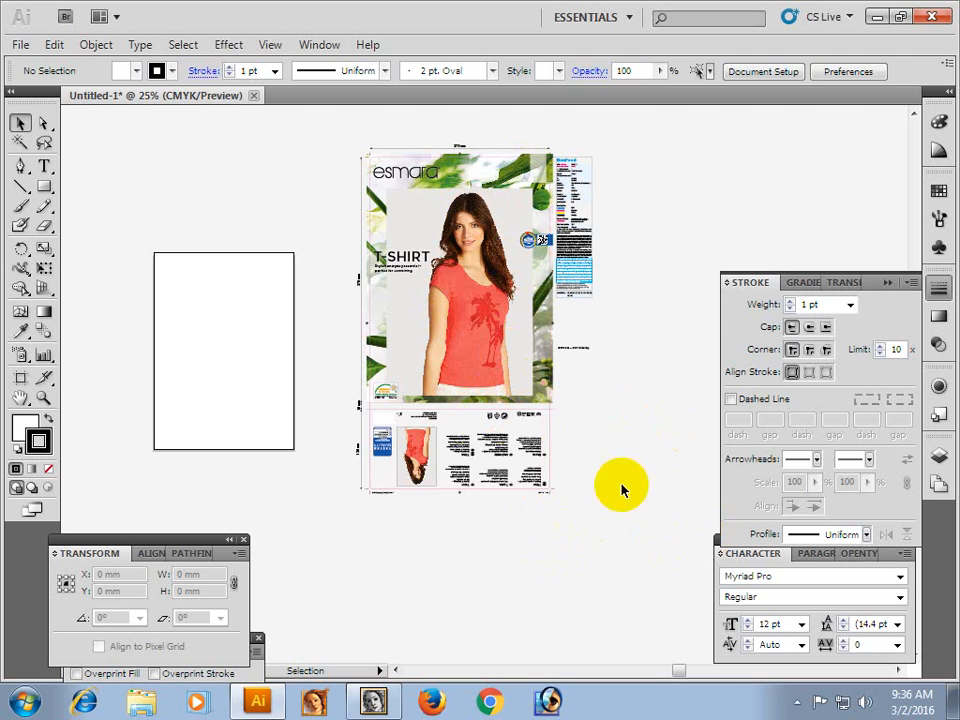
Check the placed T-shirt artwork in outline view and return to preview.
key(ctrl+y)
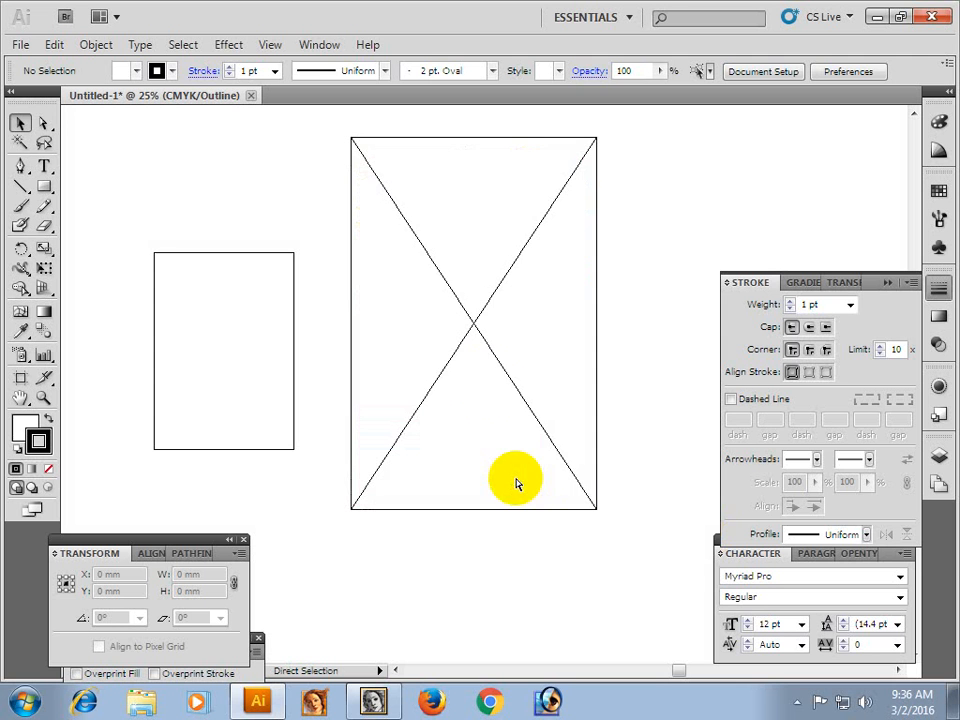
key(ctrl+y)
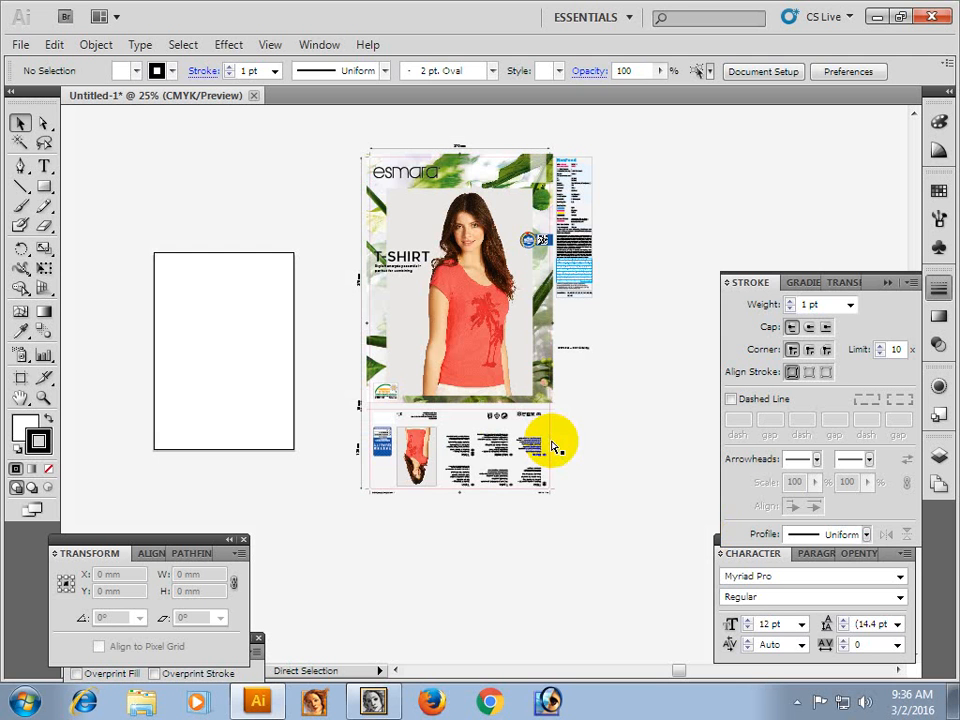
click(483, 336)
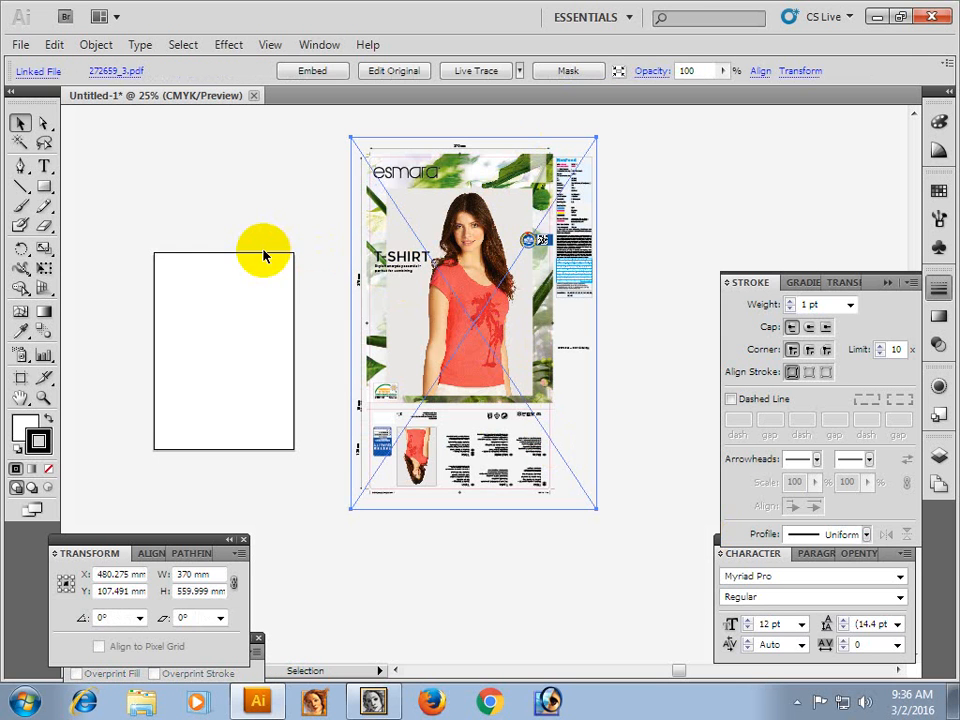
click(325, 282)
click(486, 350)
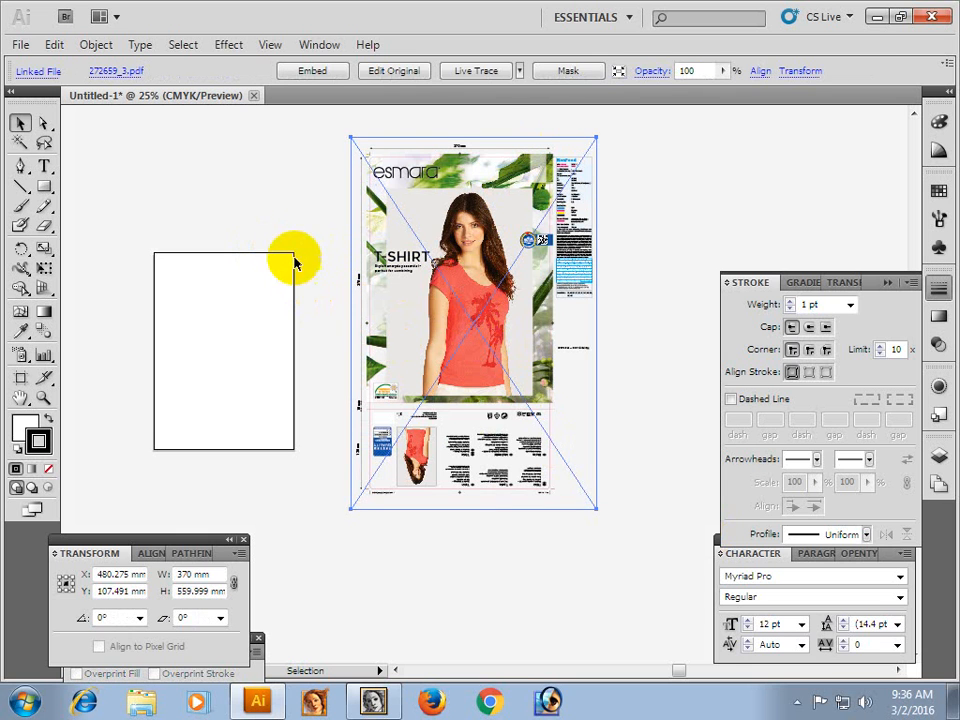
click(298, 246)
Flatten the linked artwork's transparency with Convert All Text to Outlines enabled and Convert All Strokes to Outlines disabled.
click(468, 270)
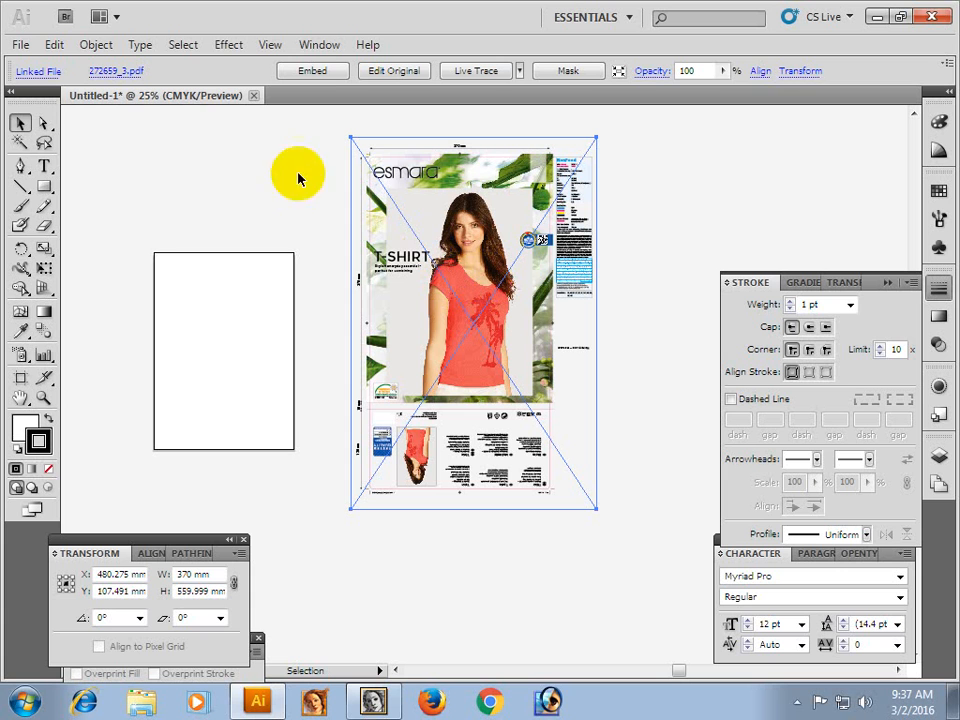
click(88, 50)
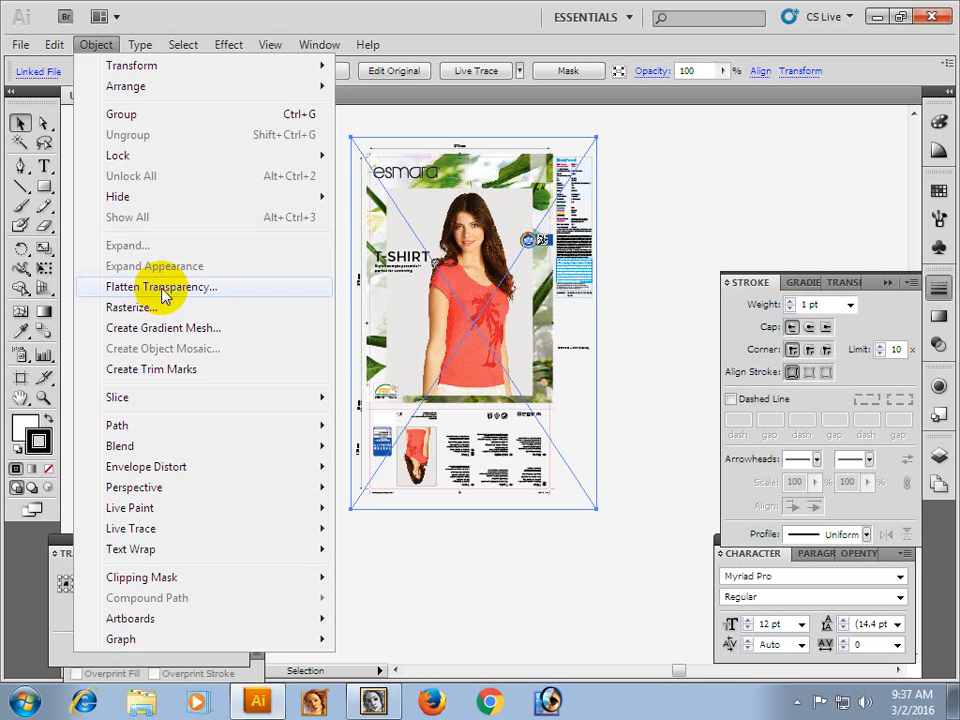
click(164, 288)
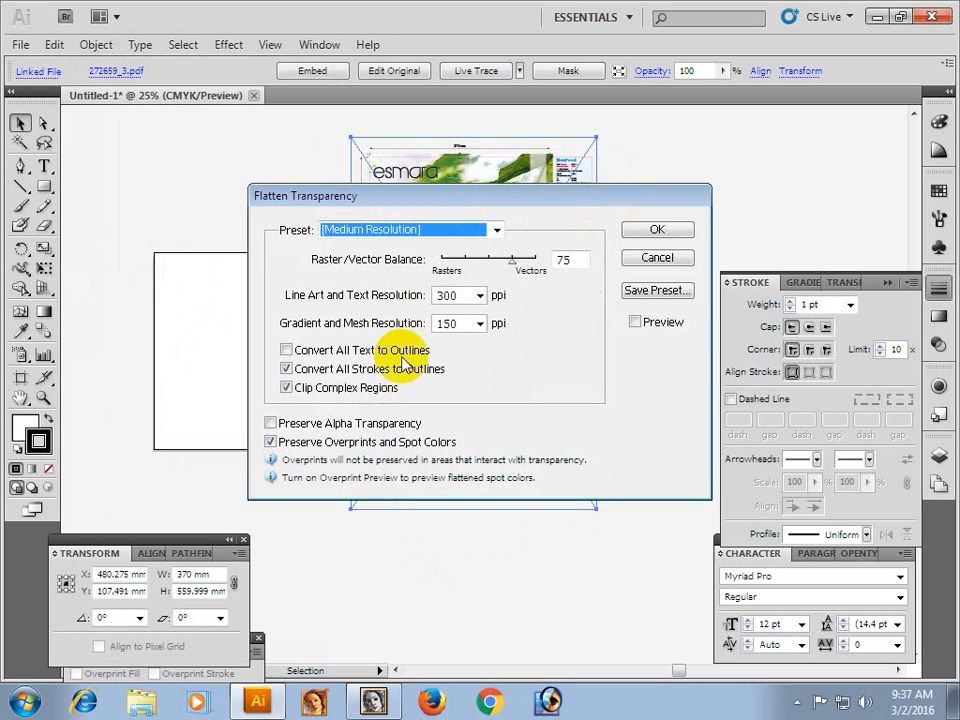
click(286, 350)
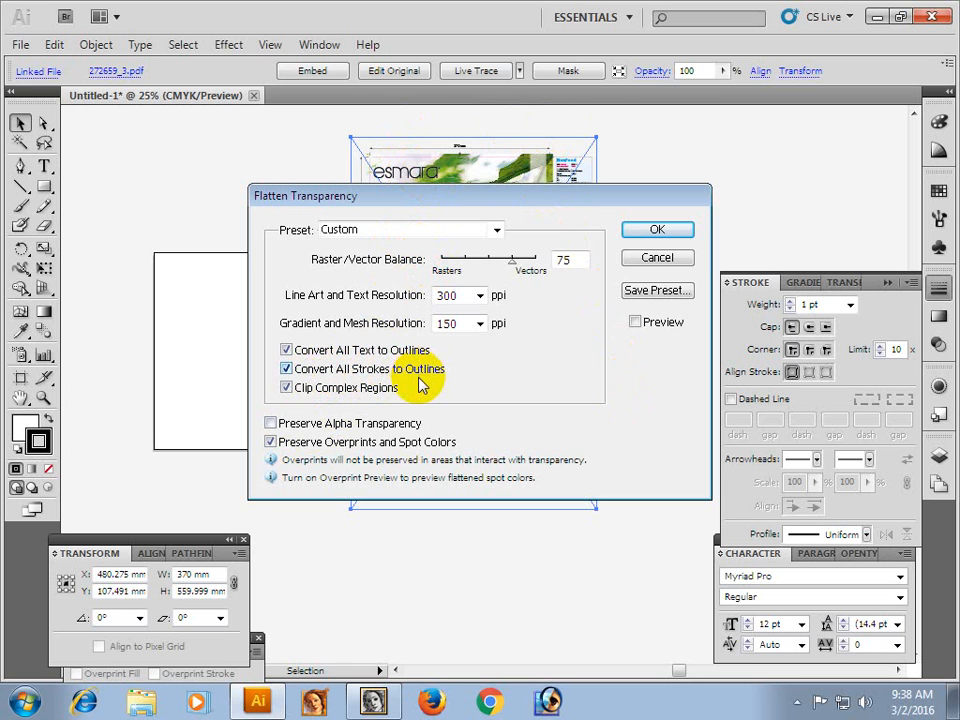
click(287, 370)
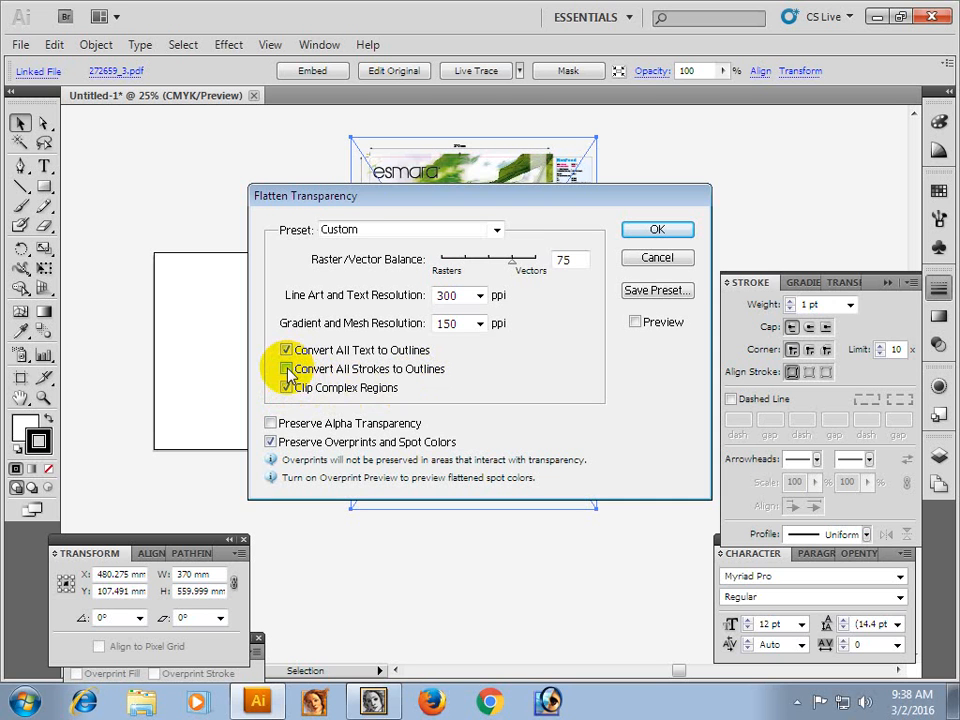
click(655, 232)
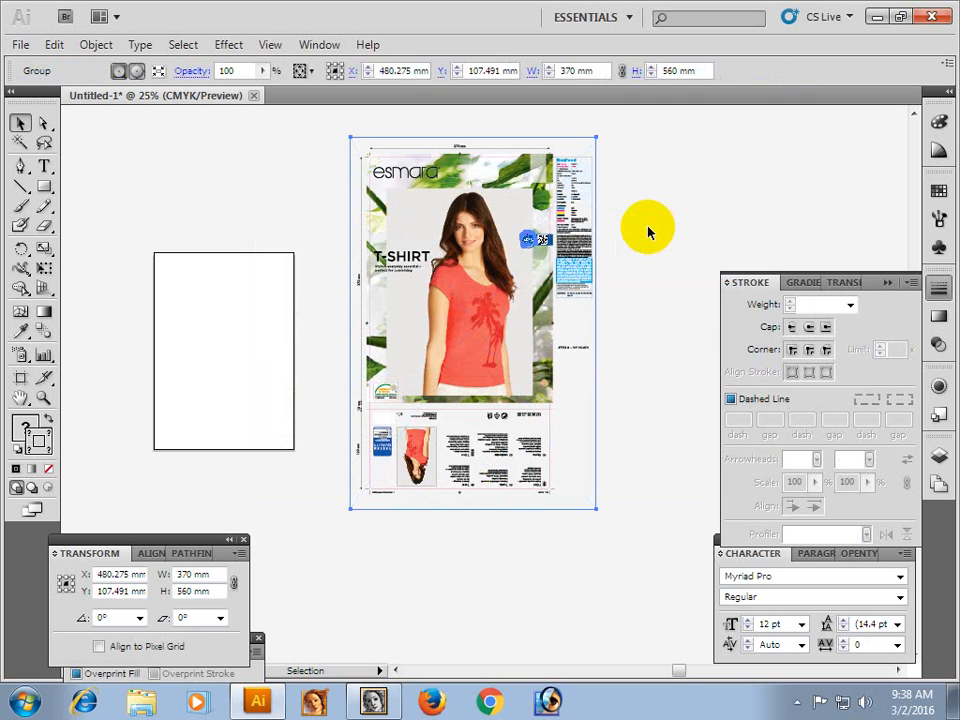
Inspect the flattened artwork's vector paths in outline view and switch back to preview.
click(566, 266)
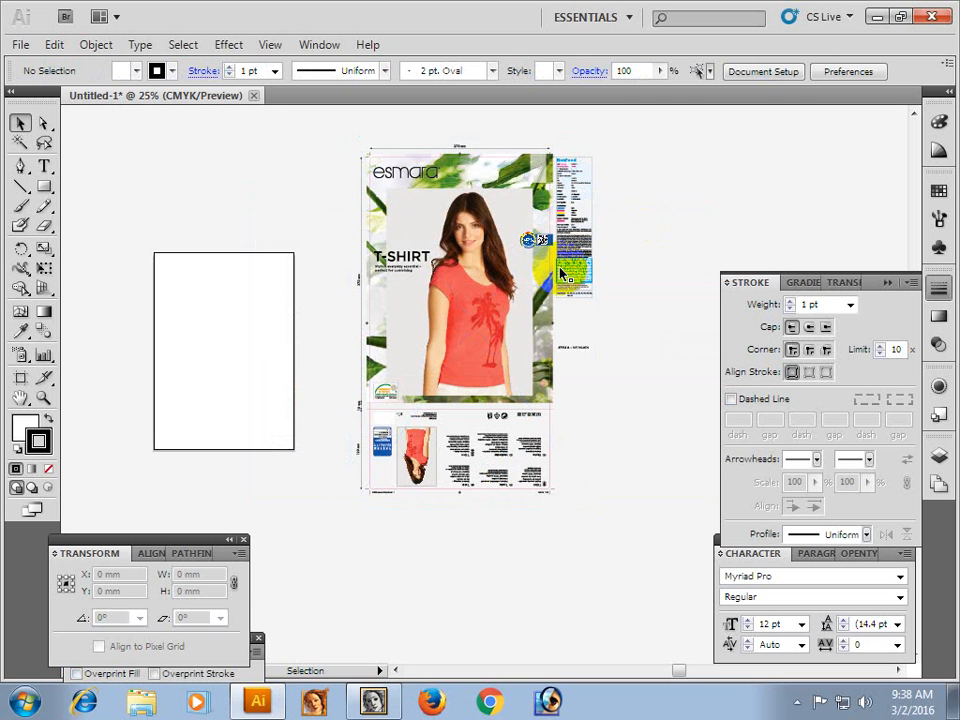
click(563, 290)
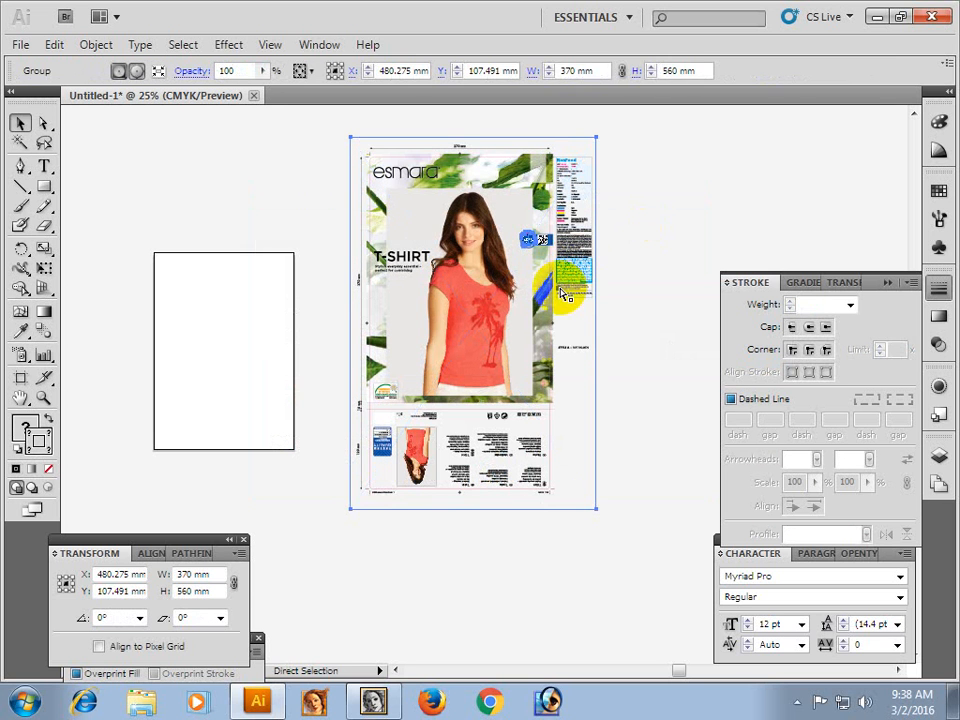
key(ctrl+y)
click(510, 446)
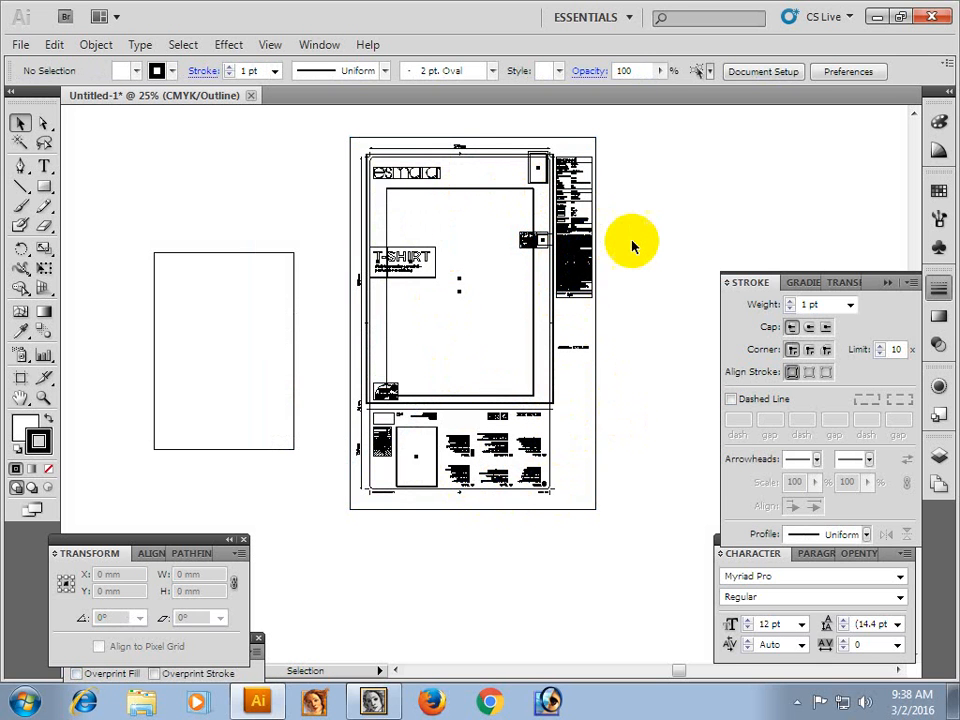
key(ctrl+y)
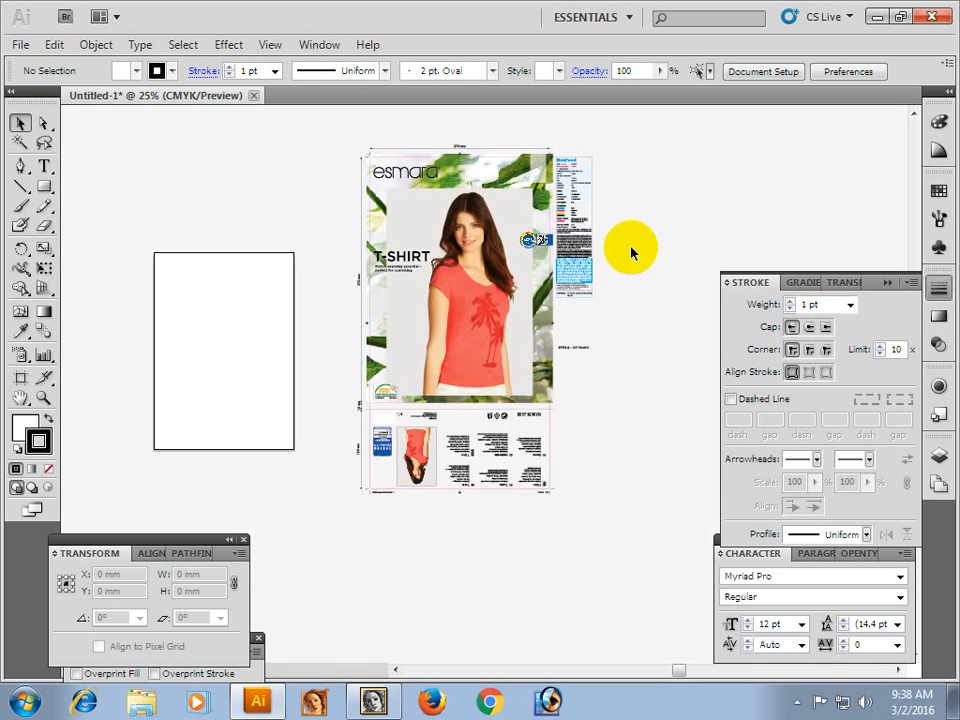
Release the clipping masks in the flattened T-shirt artwork group.
click(570, 264)
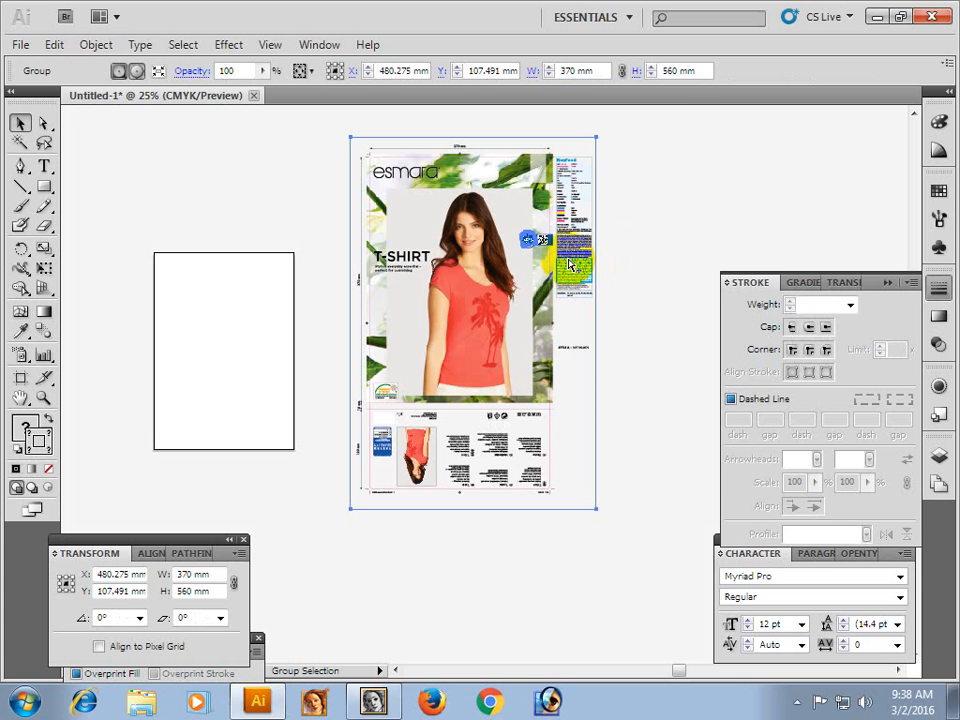
key(ctrl+alt+7)
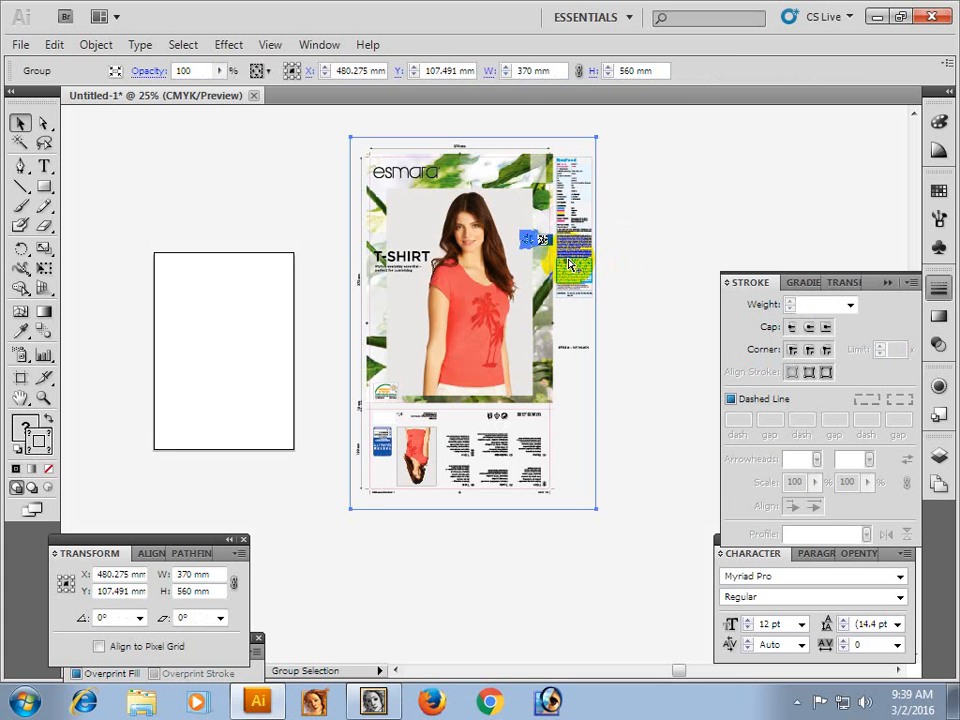
Release the remaining nested clipping masks in the T-shirt artwork and deselect everything.
key(ctrl+alt+7)
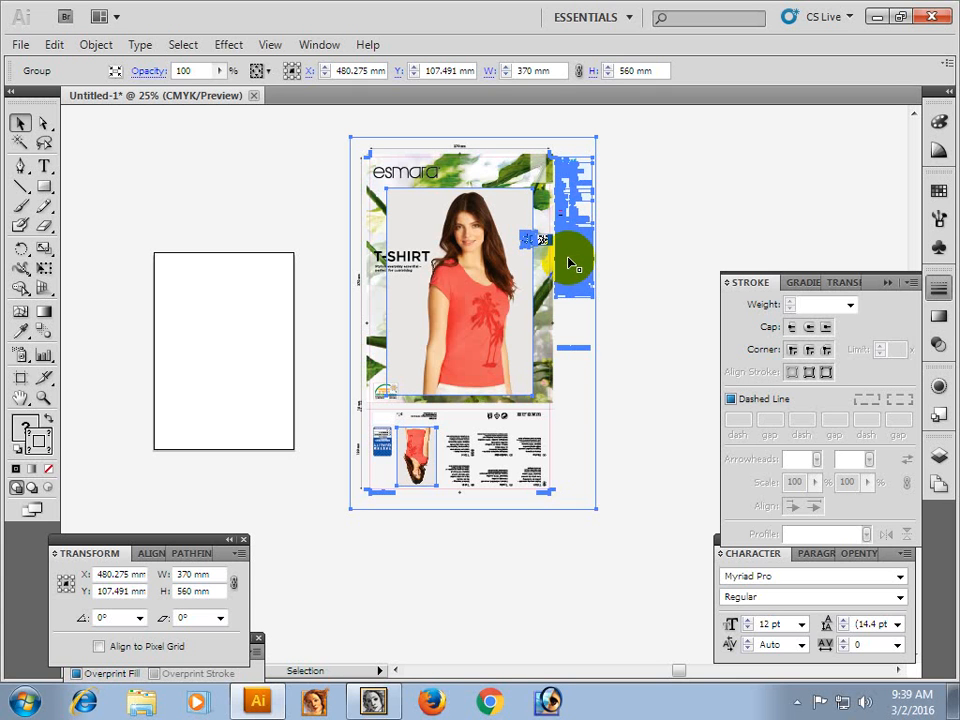
click(302, 330)
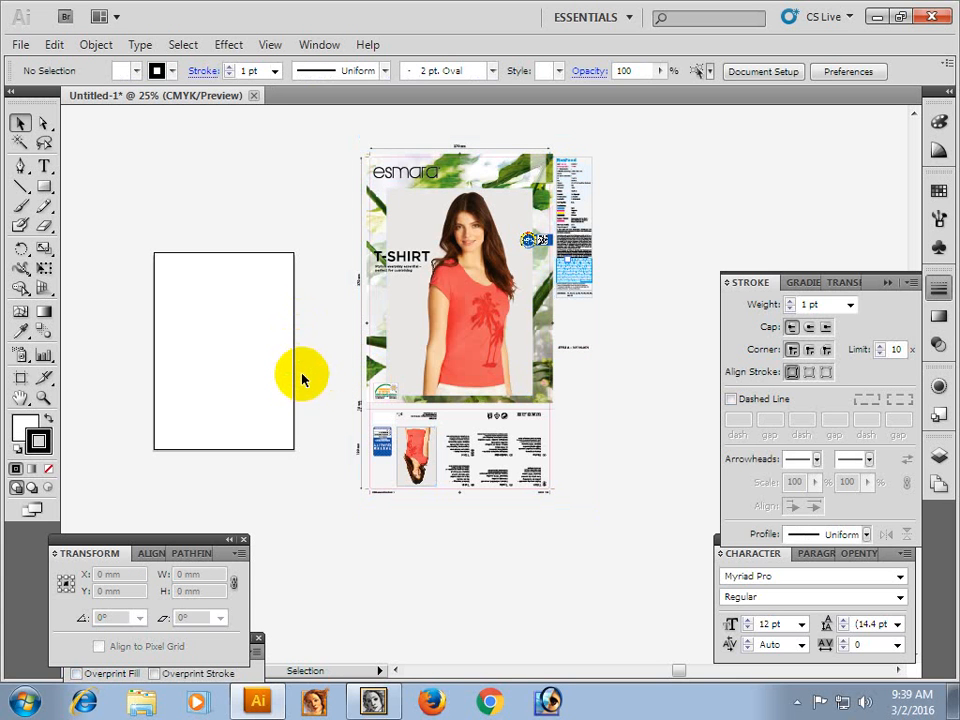
Inspect the outlined esmara logo and T-SHIRT headline up close in outline view, then return to preview.
key(ctrl+y)
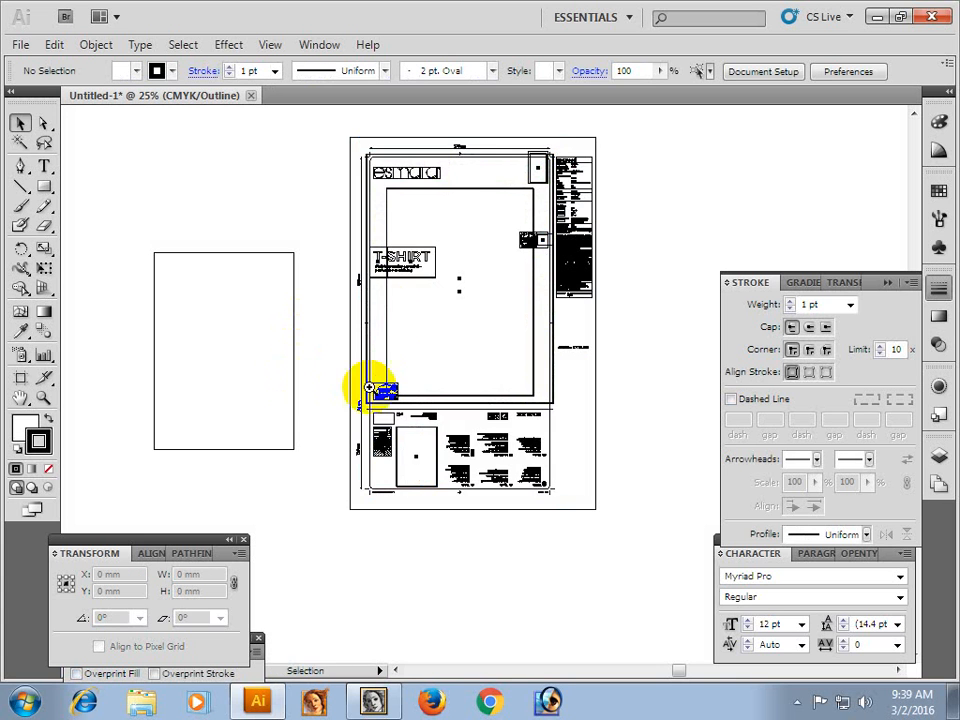
drag(321, 137, 489, 261)
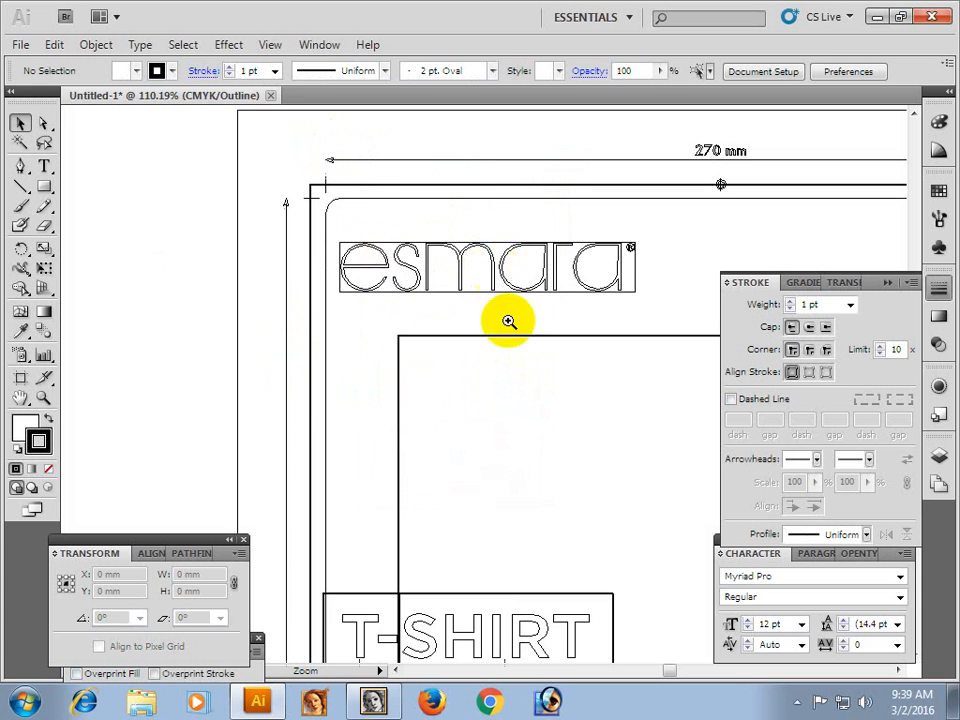
drag(497, 407, 409, 403)
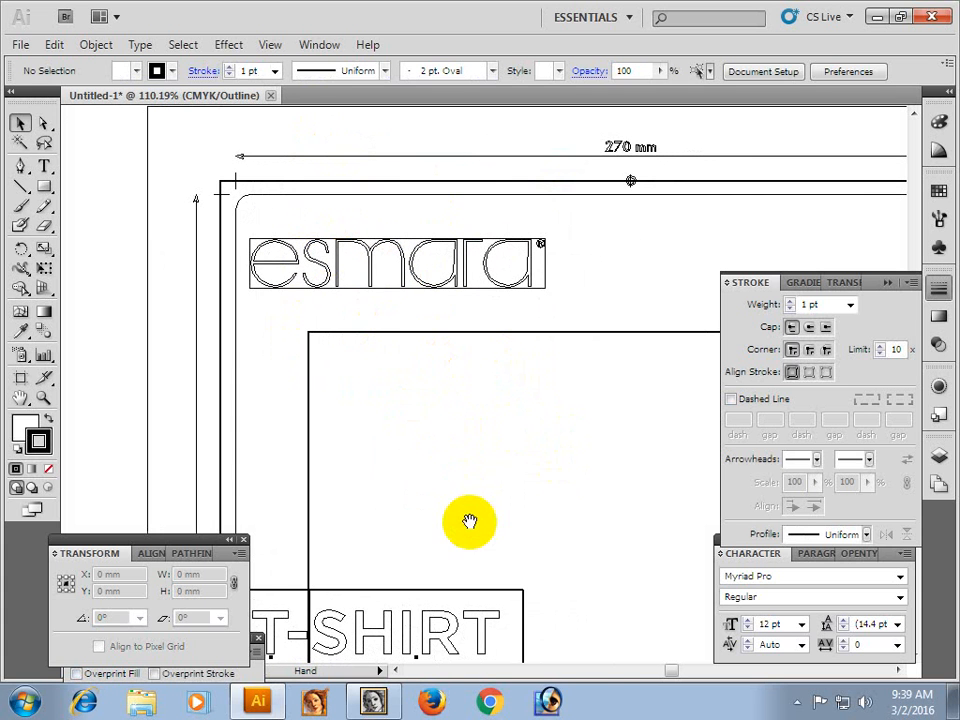
drag(469, 521, 399, 384)
drag(437, 523, 415, 322)
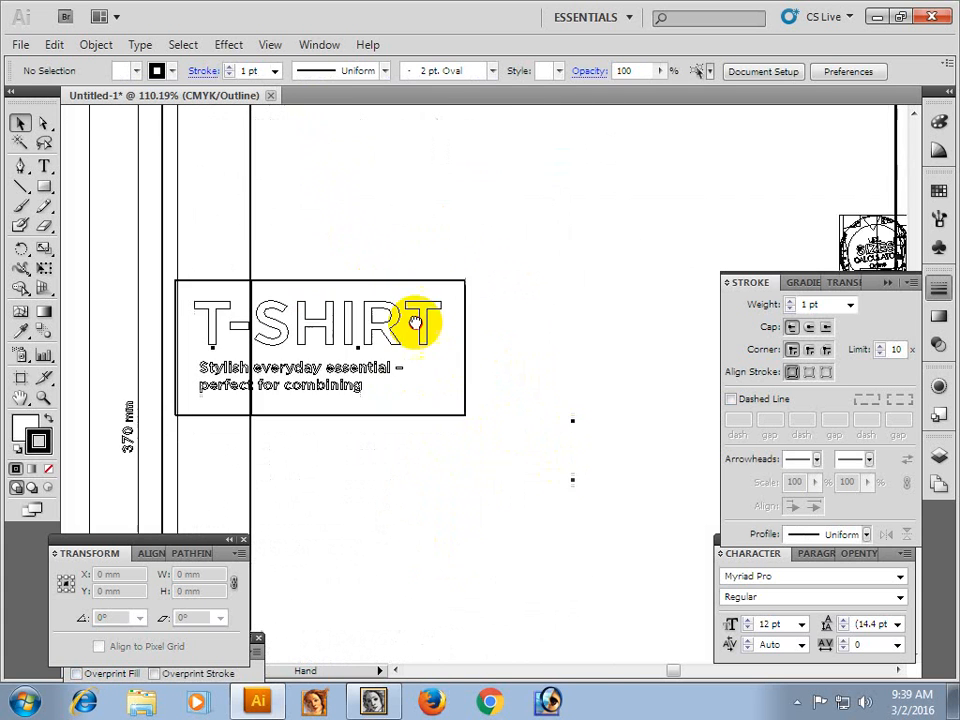
drag(412, 402, 407, 336)
key(ctrl+y)
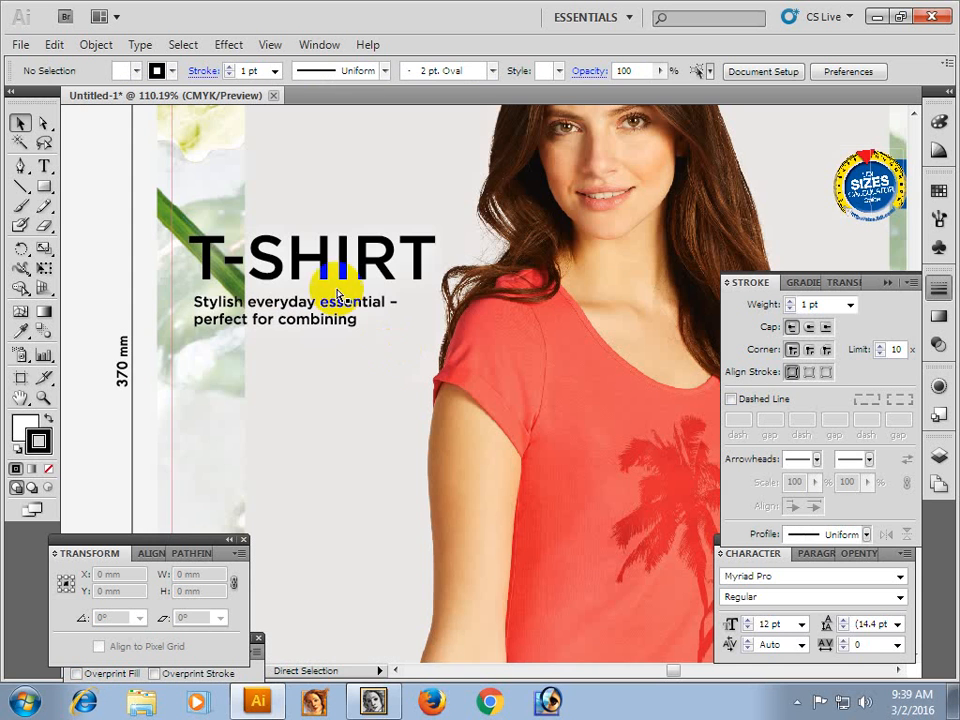
Directly select the letter N of CONFIDENCE in the Confidence in Textiles label and display its CMYK fill values.
drag(448, 518, 432, 290)
drag(450, 568, 414, 250)
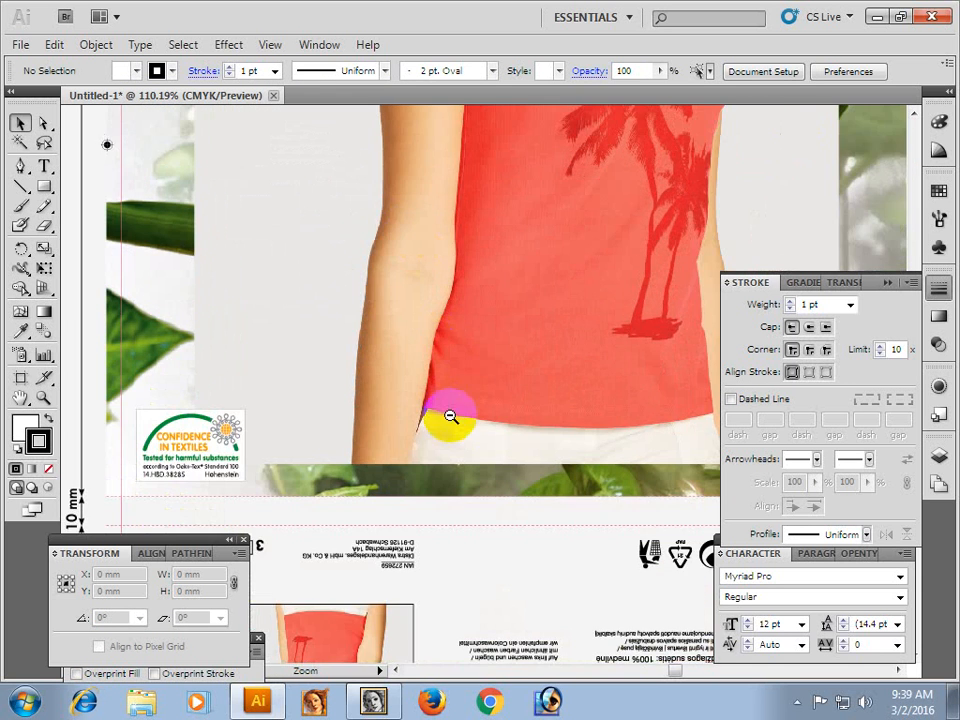
drag(357, 433, 485, 321)
key(ctrl+space)
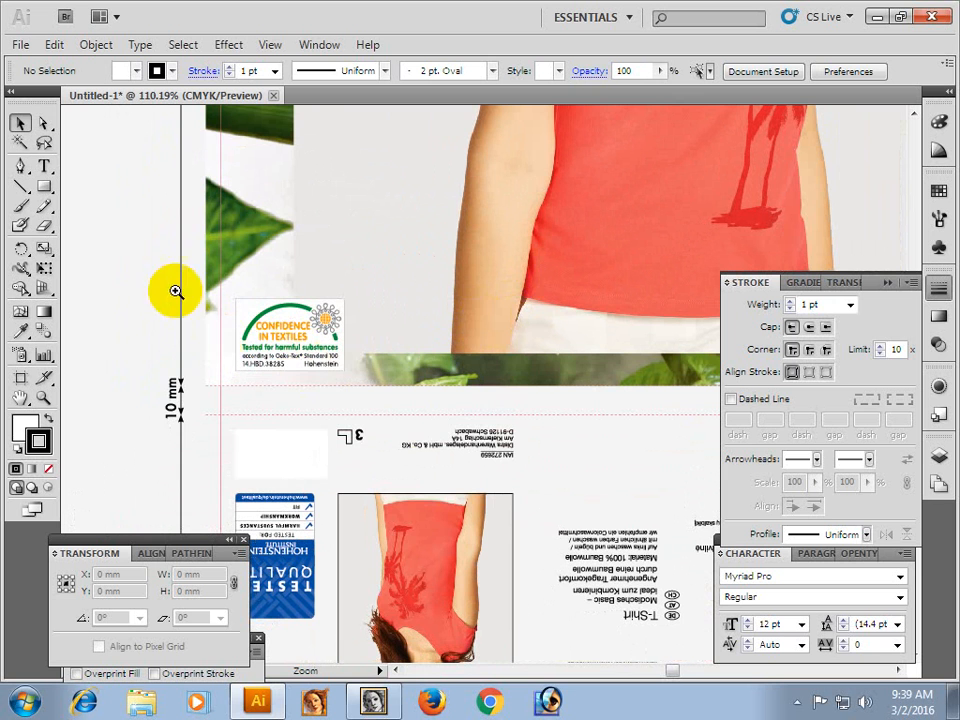
drag(160, 260, 435, 449)
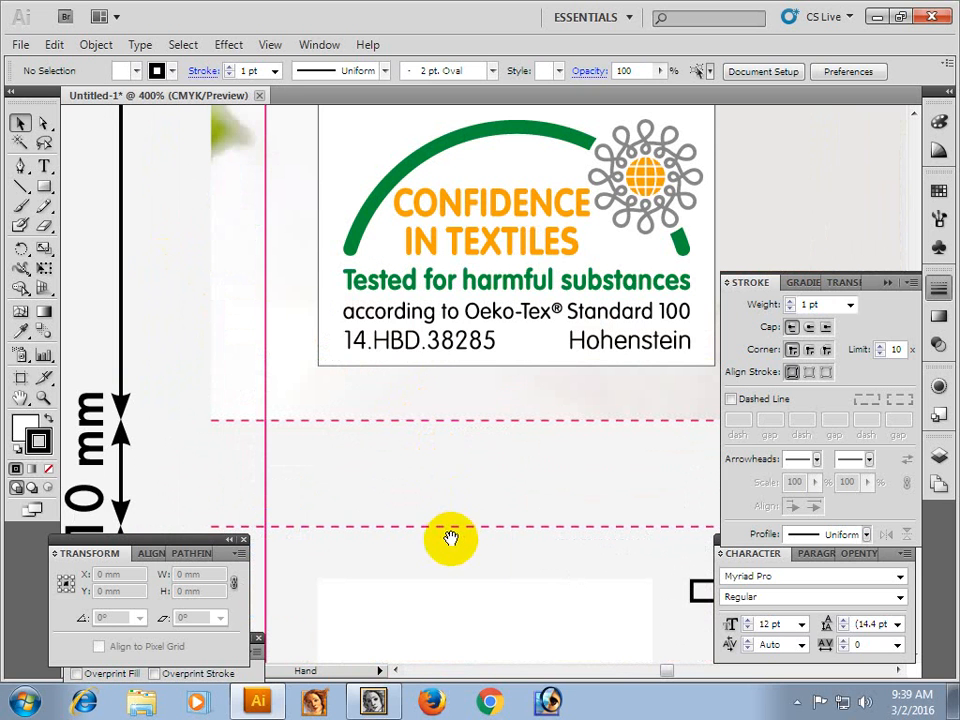
drag(439, 354, 326, 371)
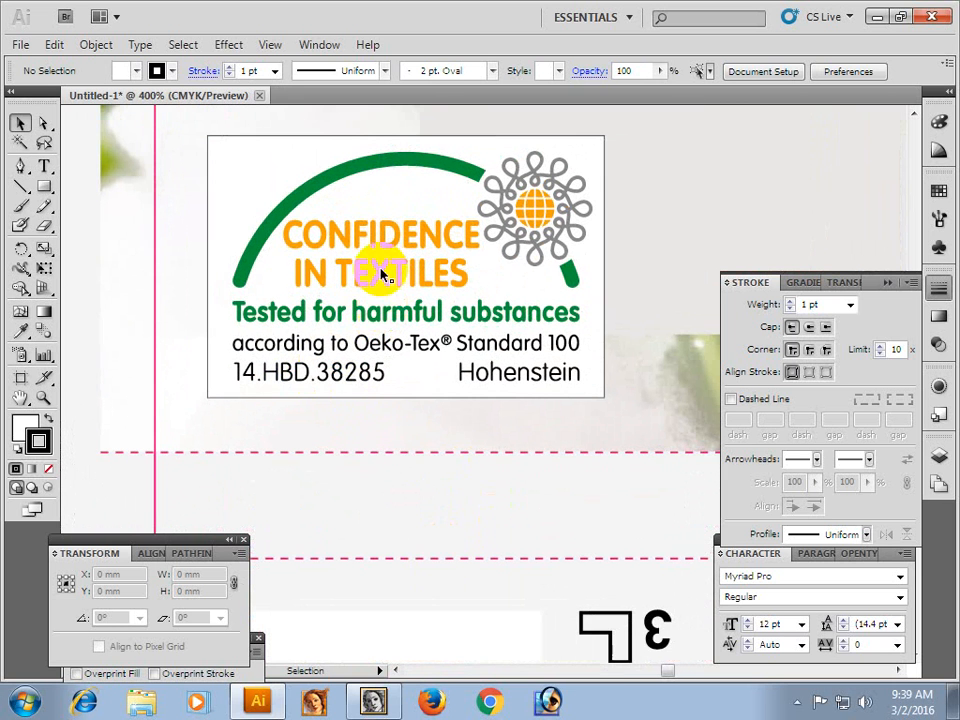
click(45, 124)
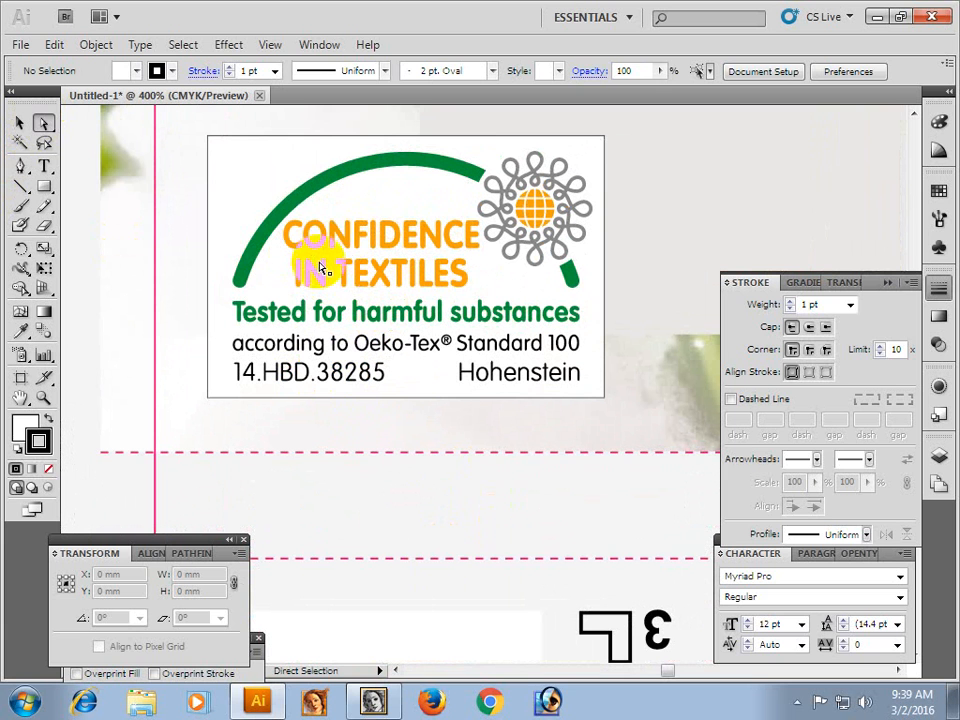
click(335, 233)
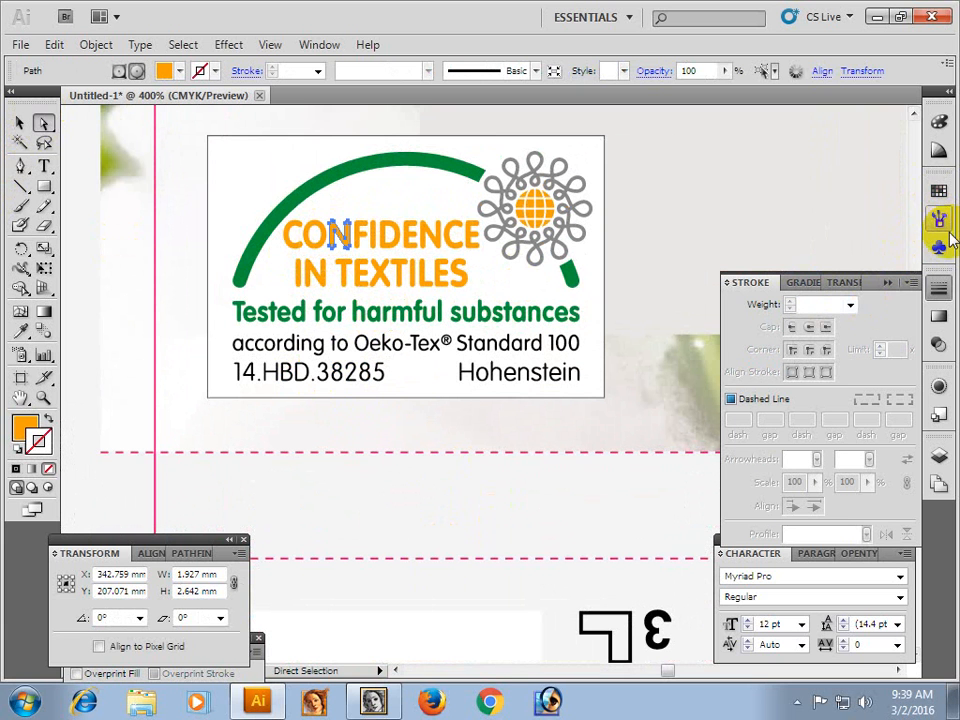
click(938, 122)
click(737, 143)
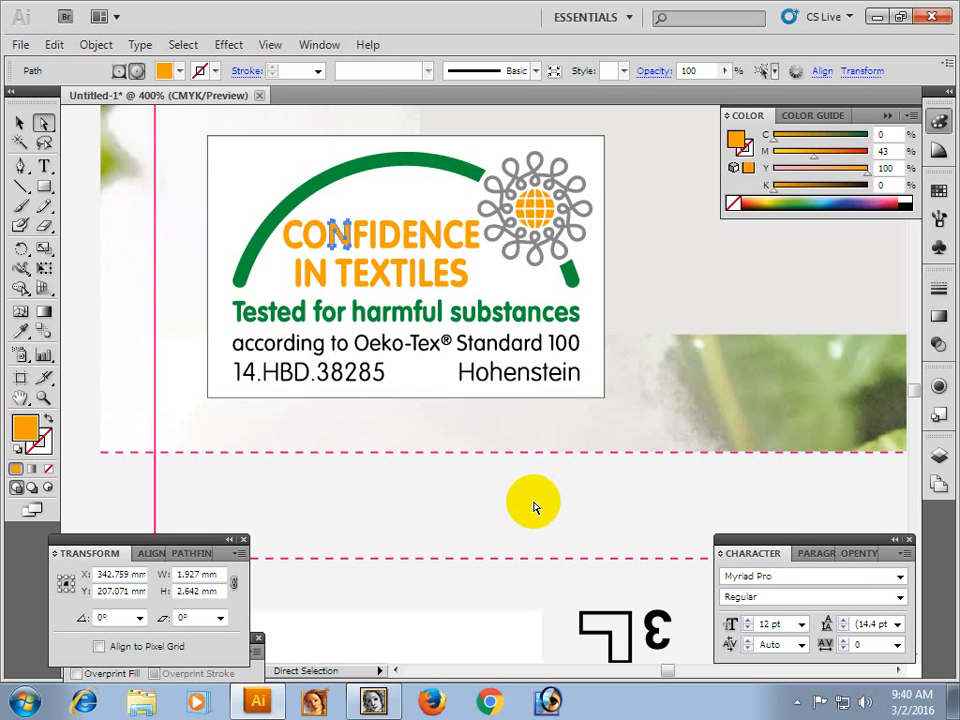
Check the CMYK colours of the label's green arc and "Tested for harmful substances" lettering, then deselect.
click(535, 165)
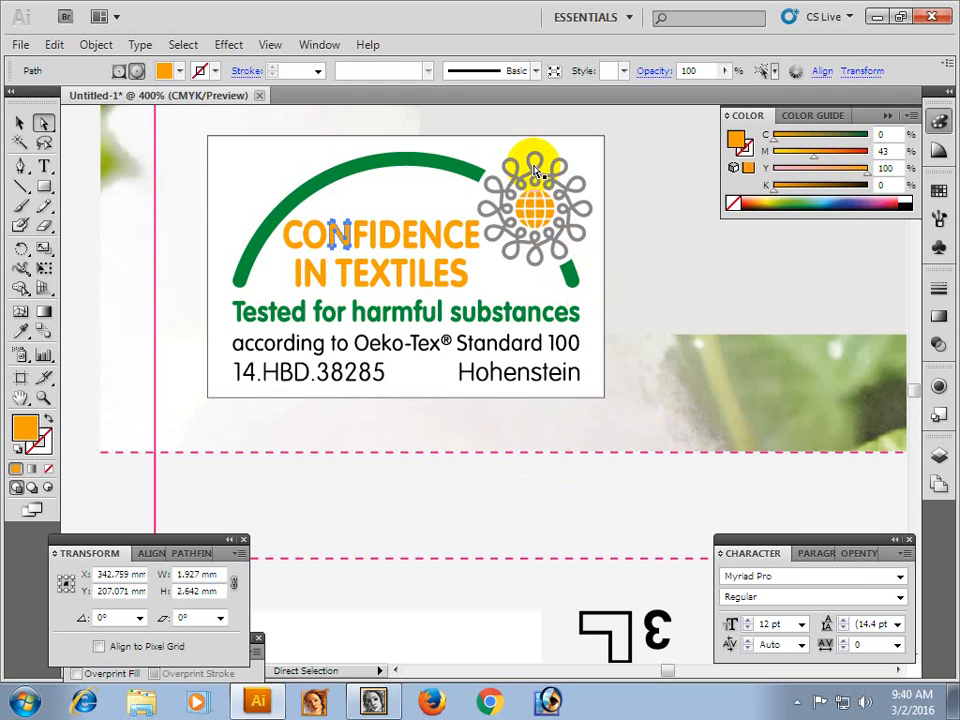
click(440, 158)
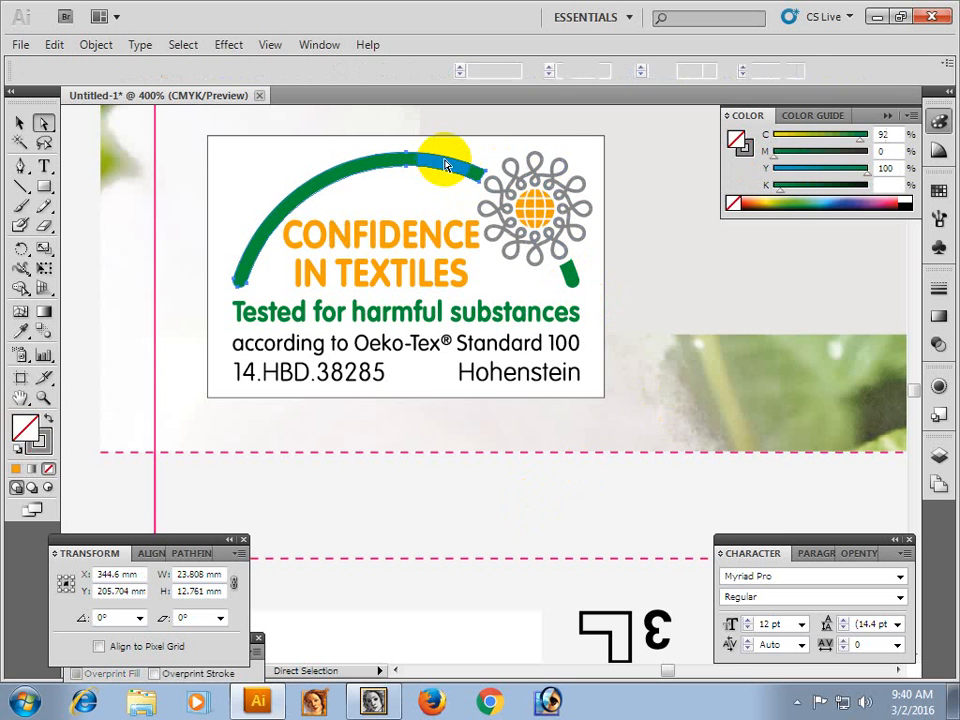
click(381, 313)
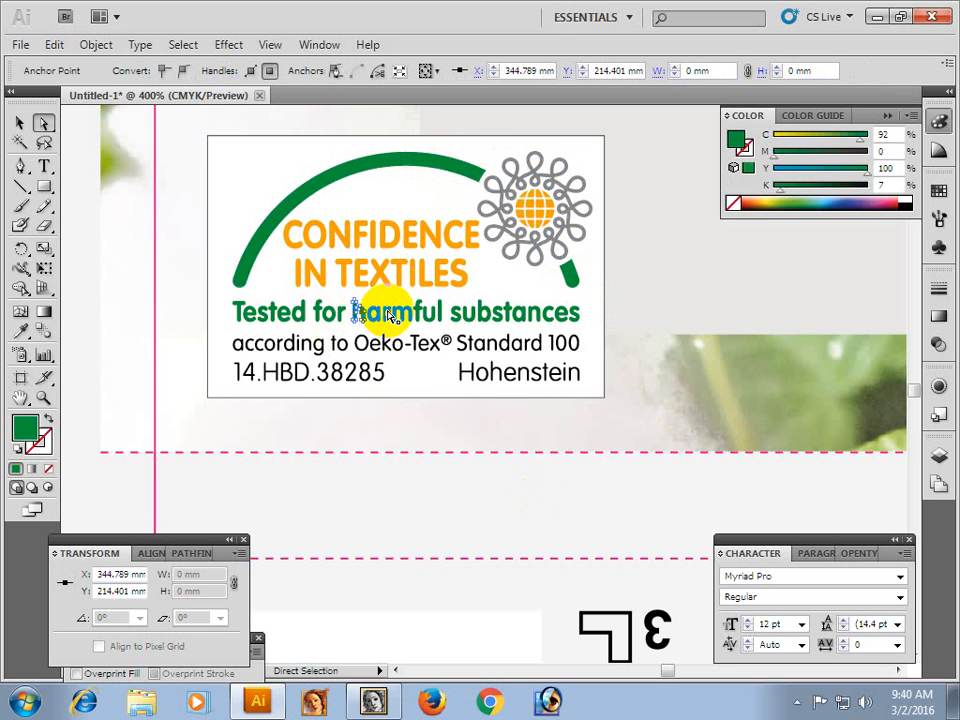
click(420, 316)
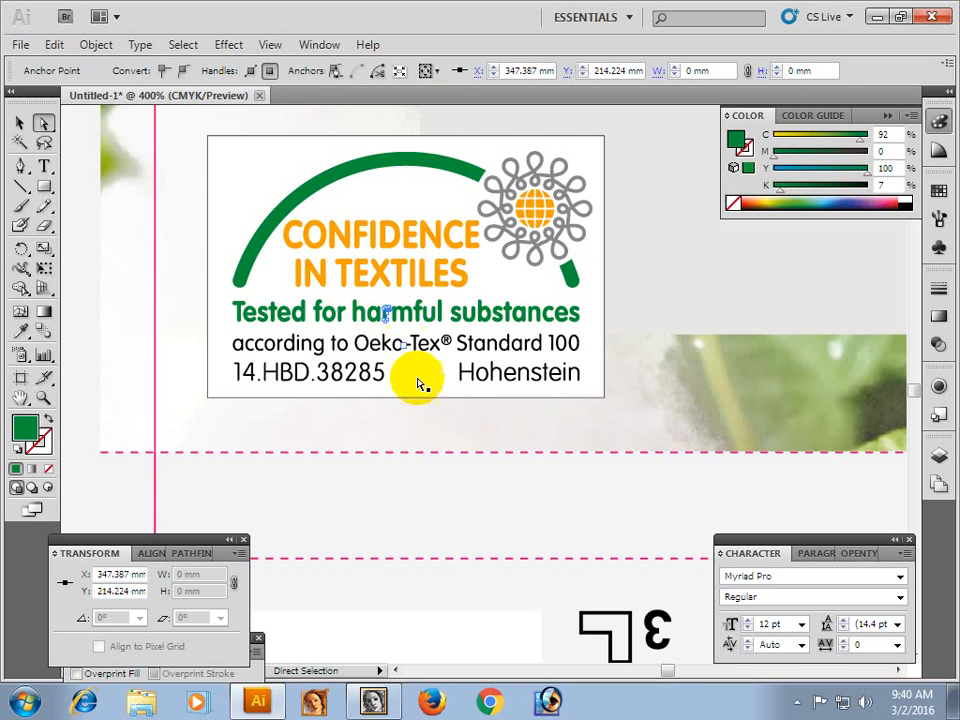
ctrl+alt+click(446, 343)
ctrl+alt+click(450, 349)
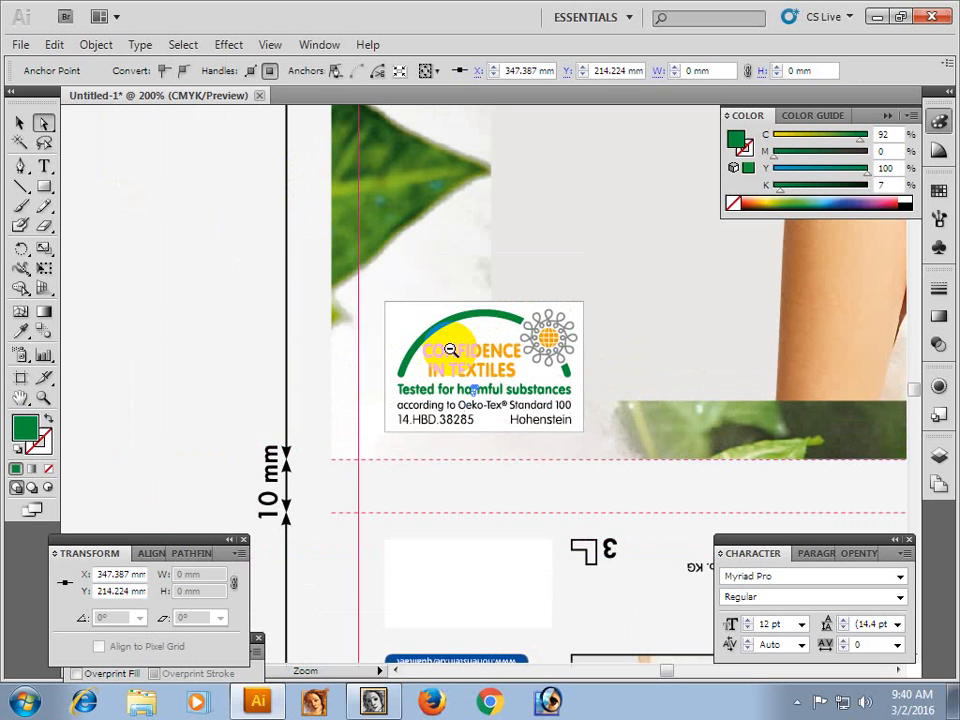
click(146, 328)
Examine the front panel up to the NonFood info column, and check the QR code by selecting it directly.
ctrl+alt+click(505, 427)
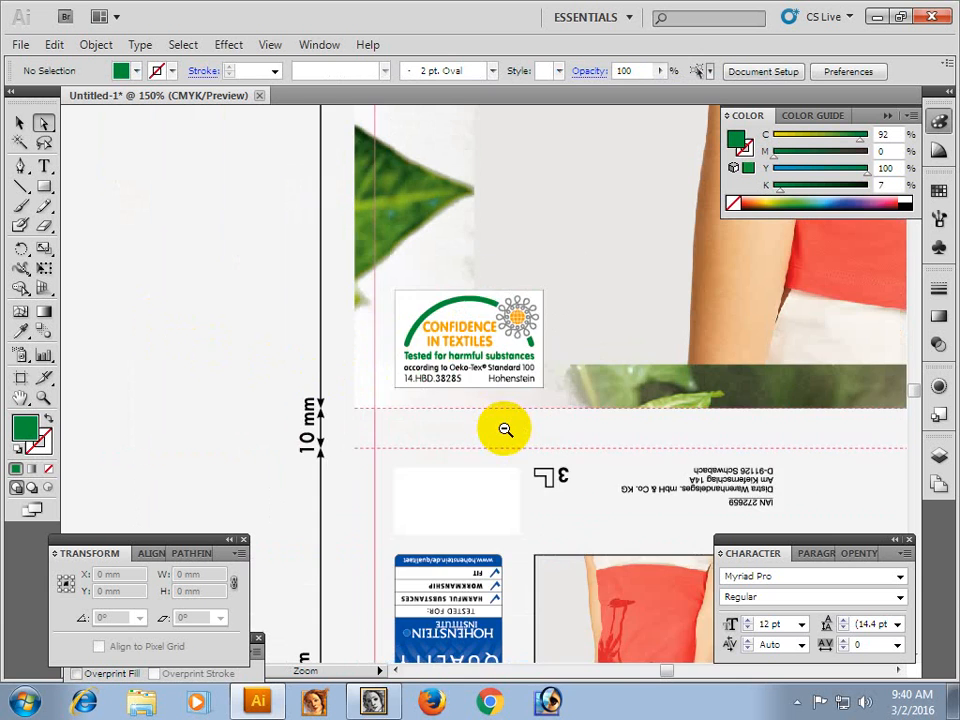
ctrl+alt+click(506, 430)
drag(504, 366, 487, 456)
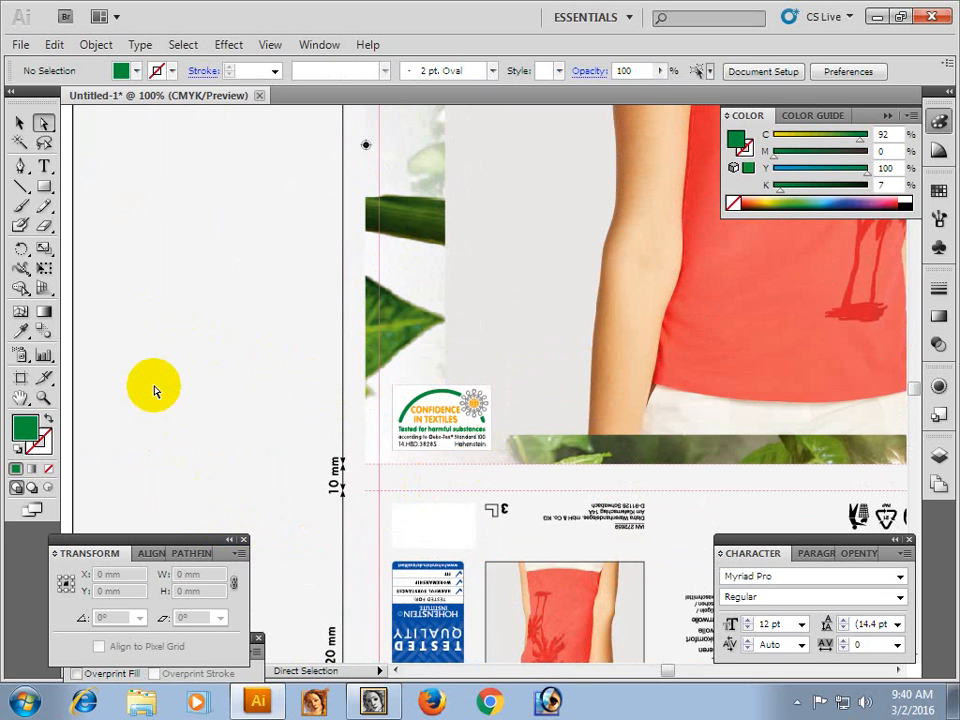
drag(465, 289, 300, 568)
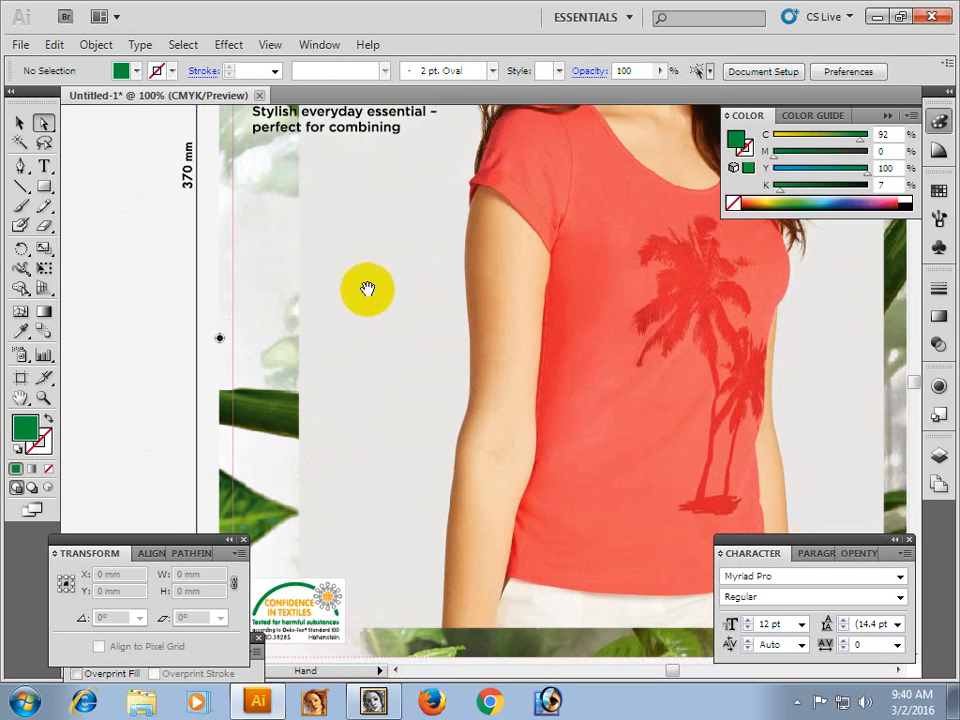
drag(369, 289, 349, 533)
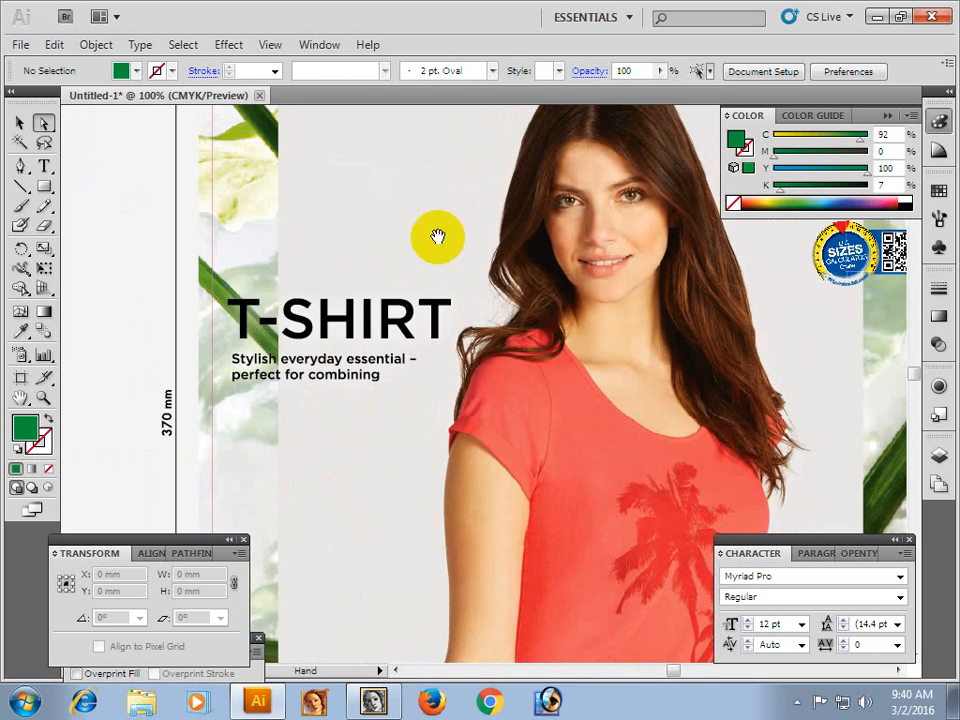
drag(437, 238, 415, 513)
drag(542, 386, 325, 326)
drag(498, 314, 397, 280)
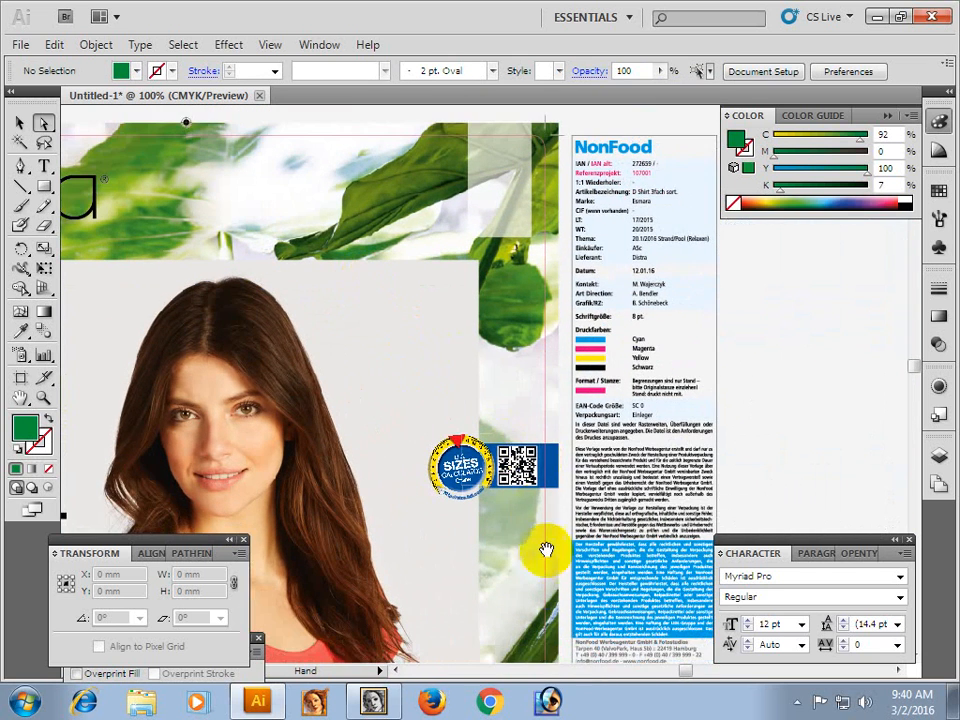
drag(536, 521, 531, 390)
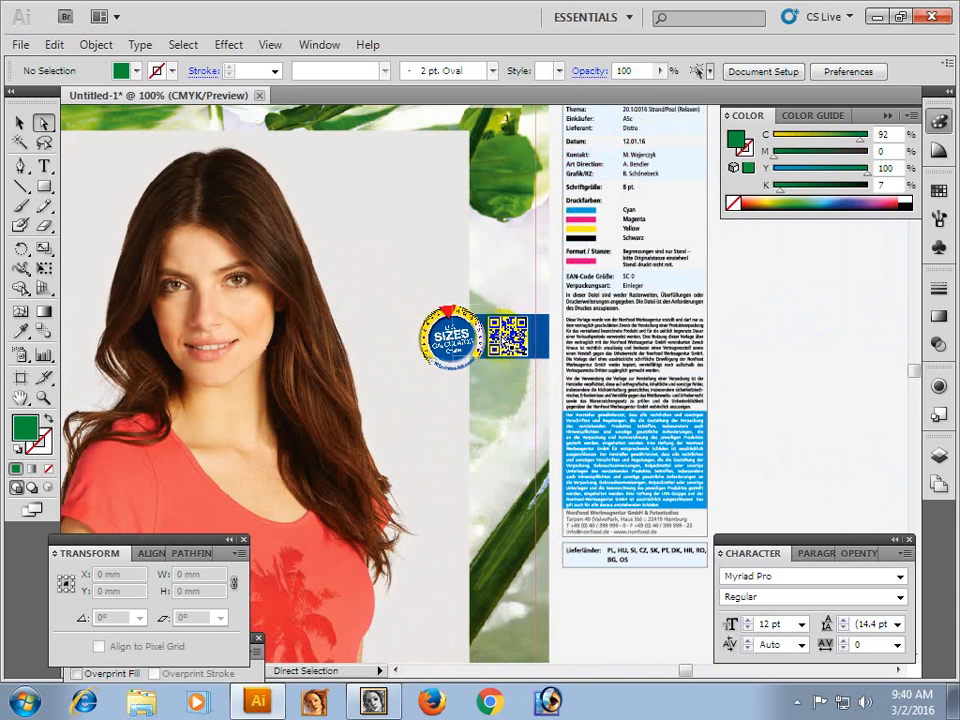
click(487, 463)
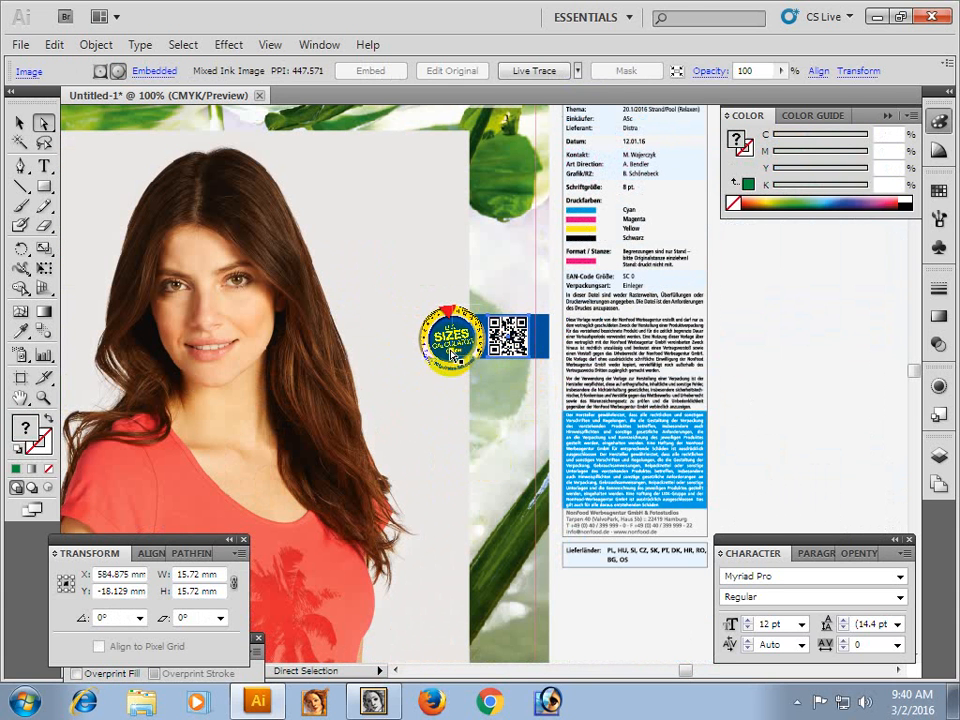
click(792, 387)
Examine the back panel's care symbols, multilingual product texts, upside-down model photo and Tested Quality label.
drag(534, 549, 533, 349)
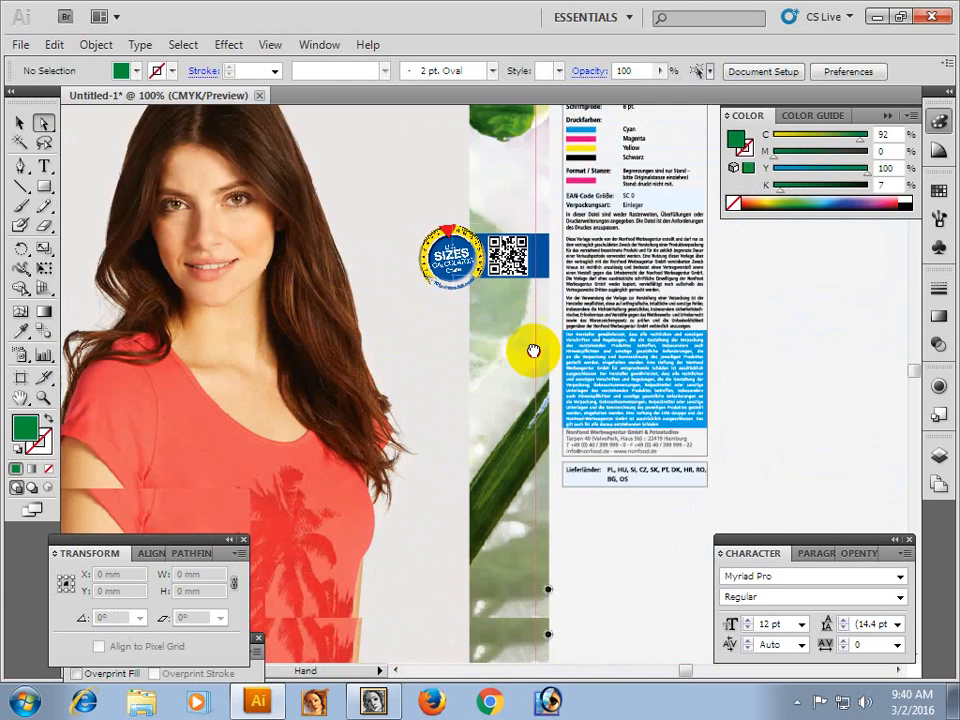
drag(527, 480, 525, 430)
drag(510, 574, 510, 221)
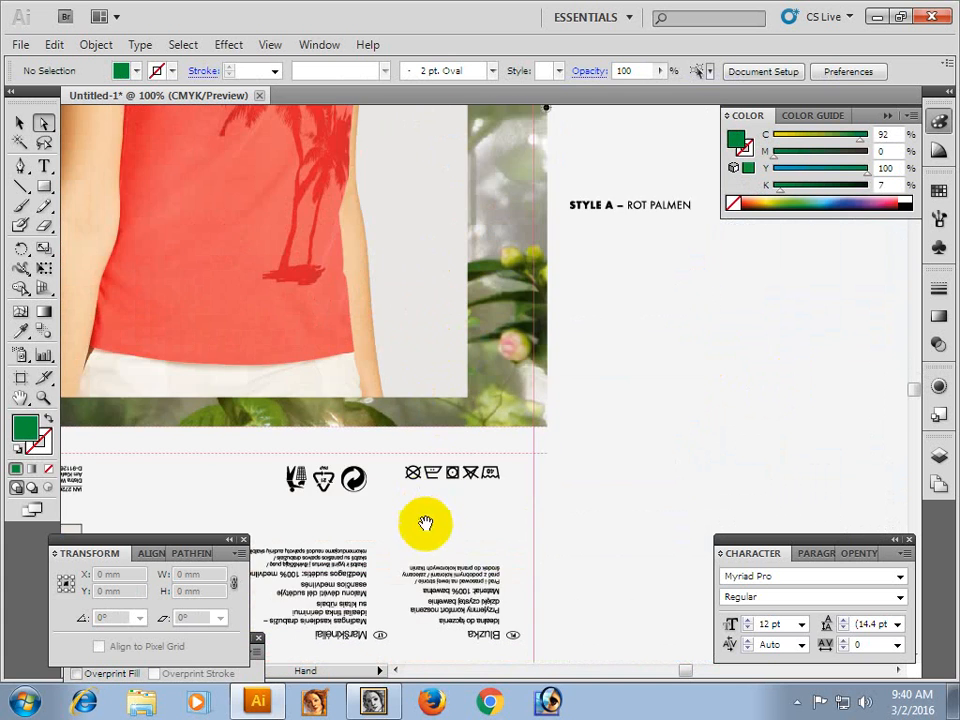
drag(424, 521, 509, 290)
drag(493, 476, 557, 336)
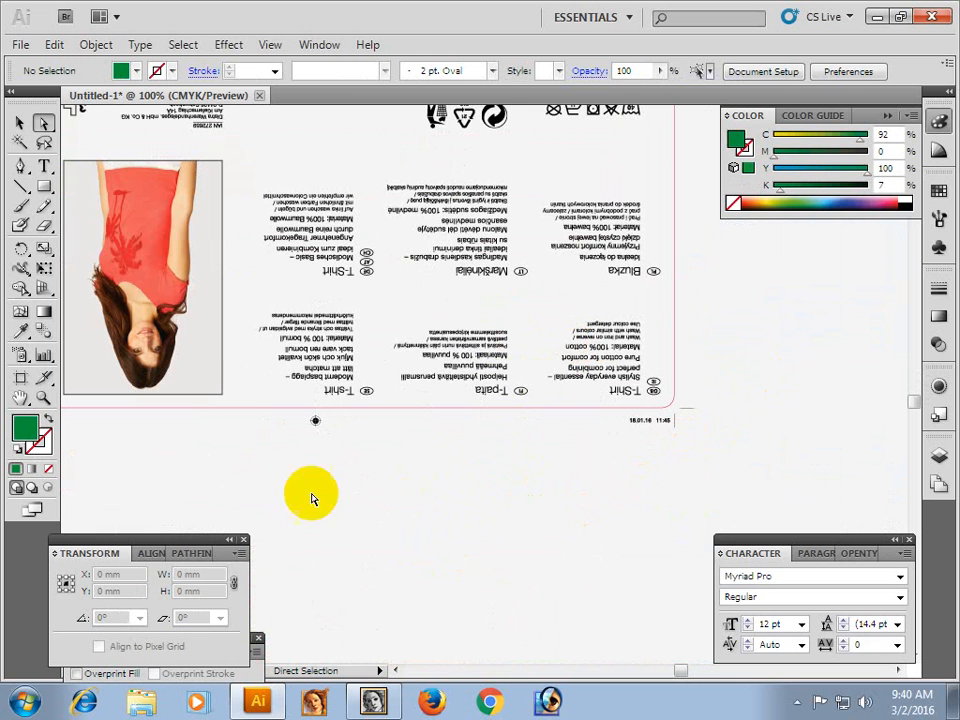
drag(302, 478, 534, 482)
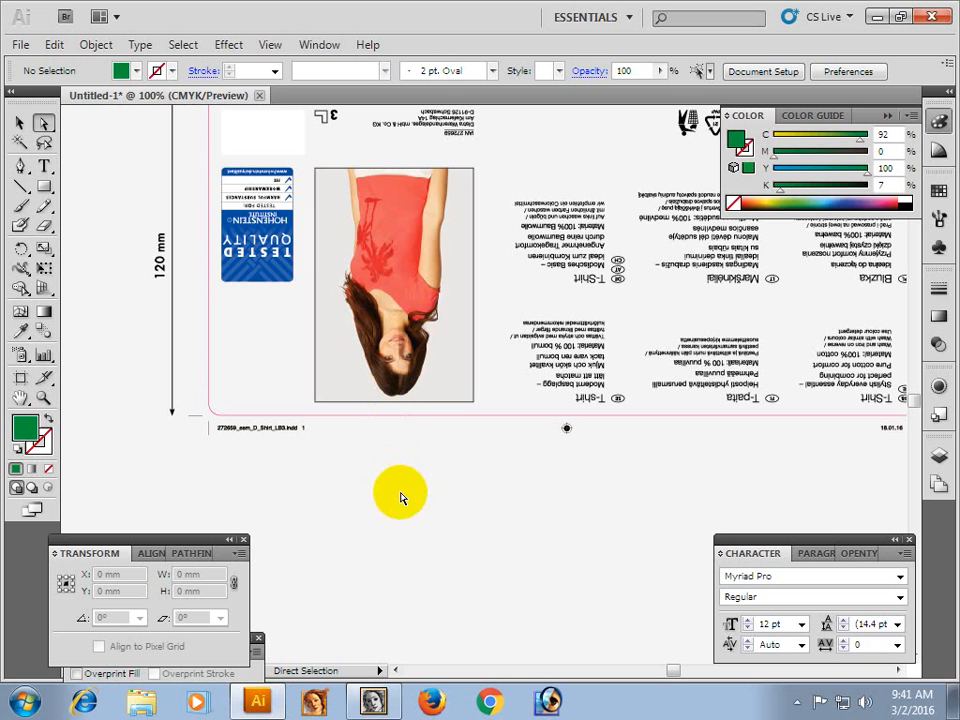
drag(424, 199, 409, 388)
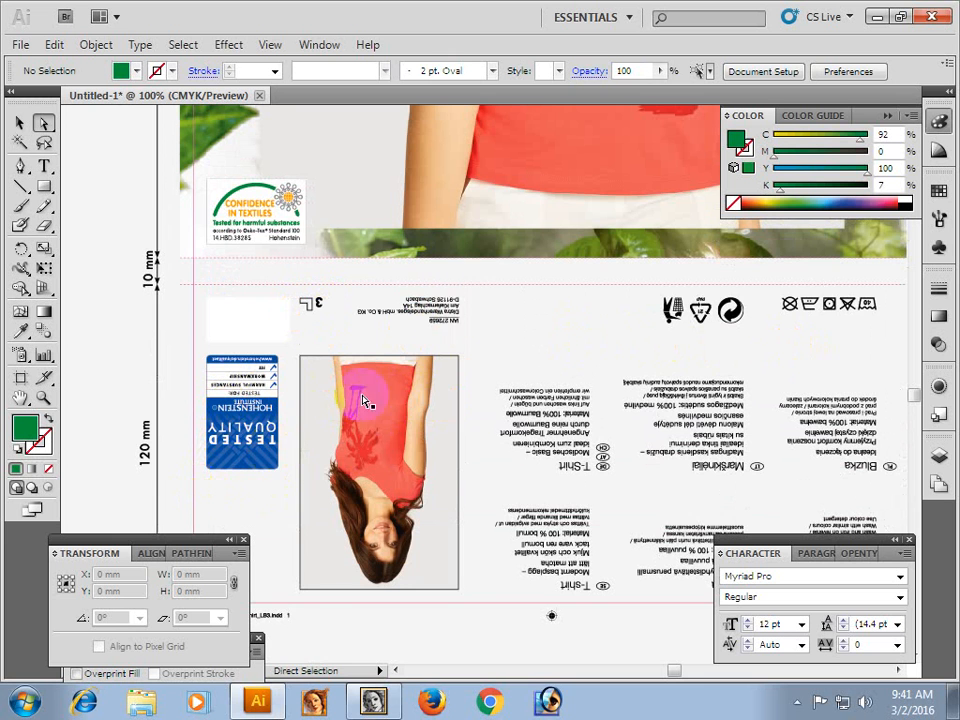
key(space)
drag(437, 403, 495, 399)
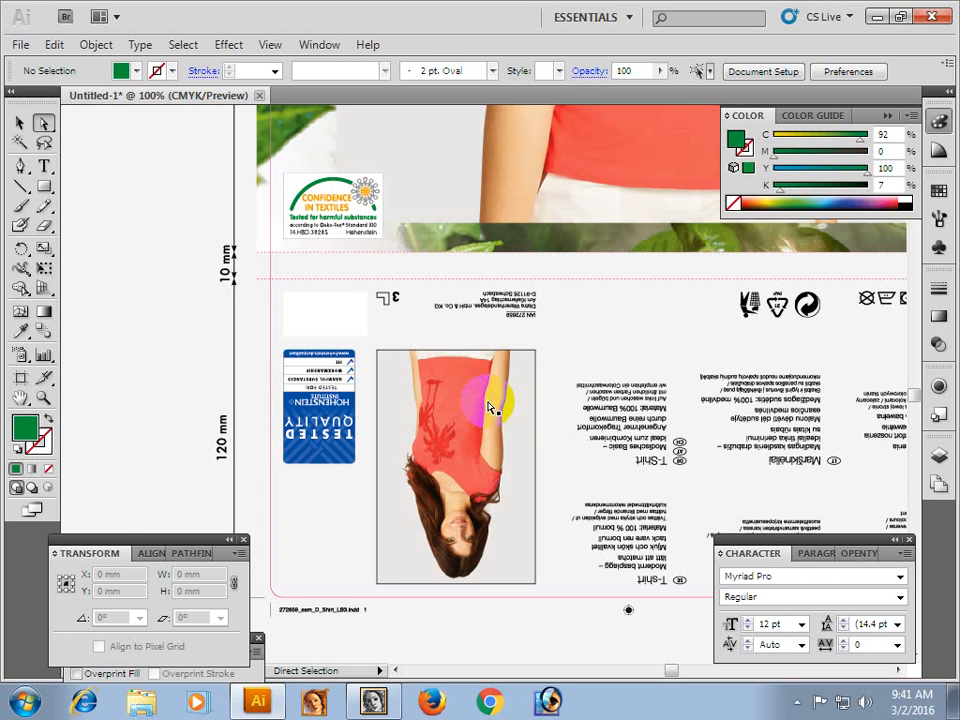
Review the front panel's T-SHIRT headline and model photo, ending at 66.67% zoom.
drag(396, 128, 407, 480)
drag(390, 290, 386, 467)
drag(380, 200, 364, 501)
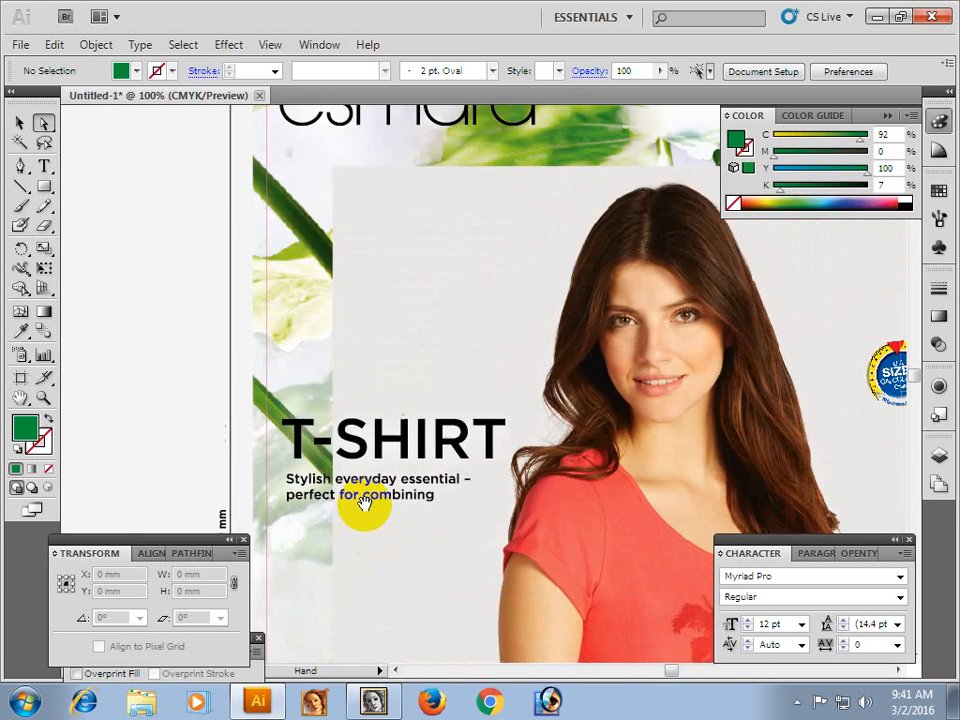
mouse_move(375, 293)
mouse_down()
mouse_move(375, 467)
mouse_move(403, 225)
mouse_up()
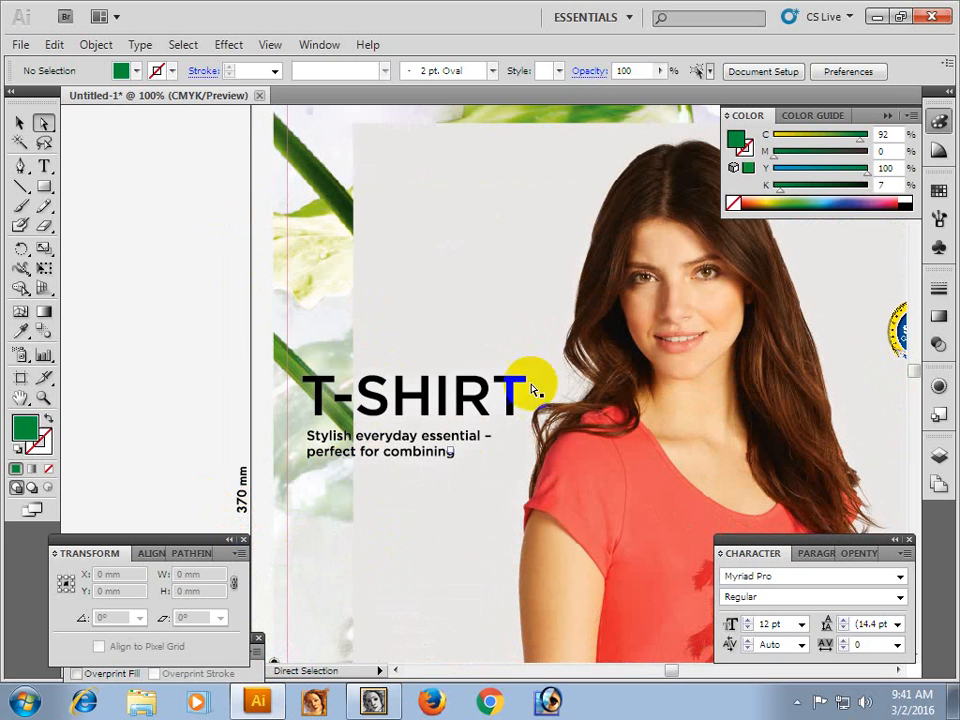
key(ctrl+alt+space)
click(608, 401)
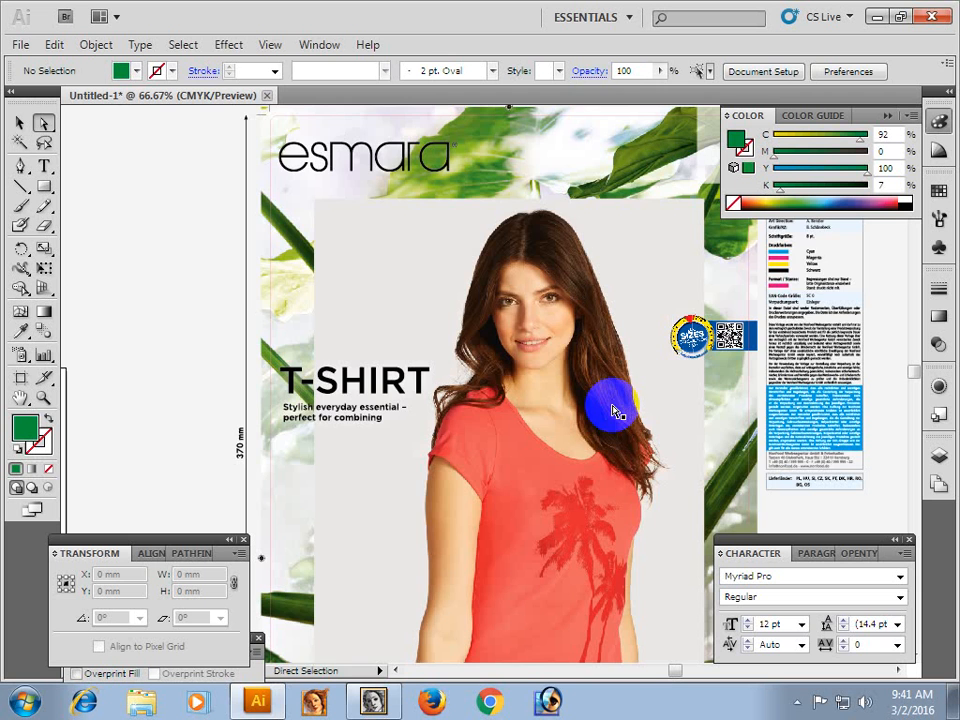
Examine the esmara logo and the crop marks at the front panel's upper corner, ending at 50% zoom.
click(540, 336)
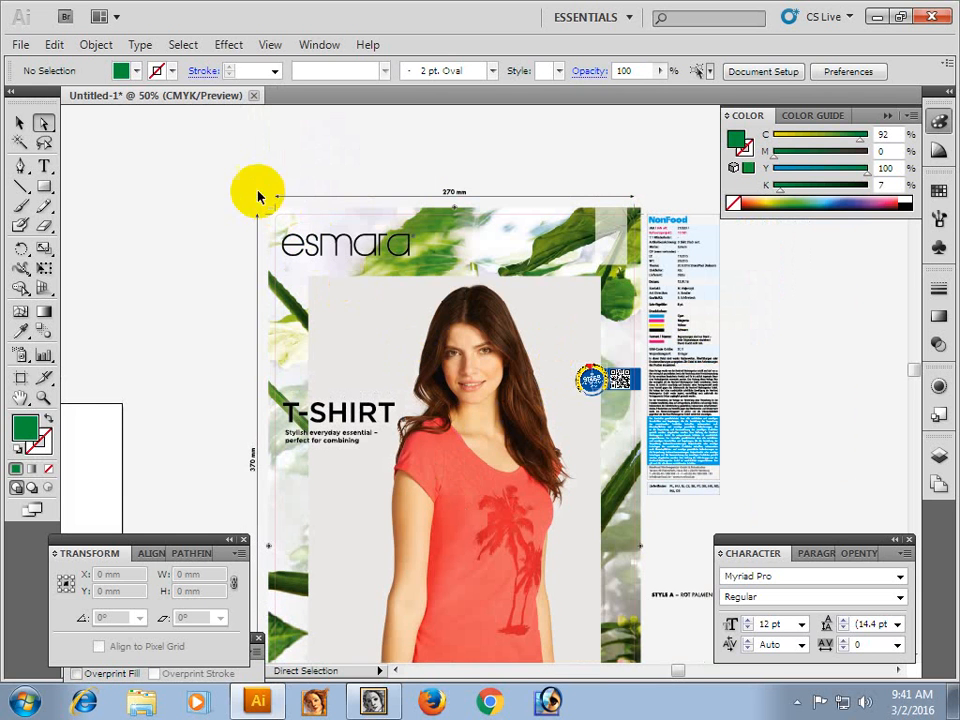
key(ctrl+space)
drag(254, 180, 345, 290)
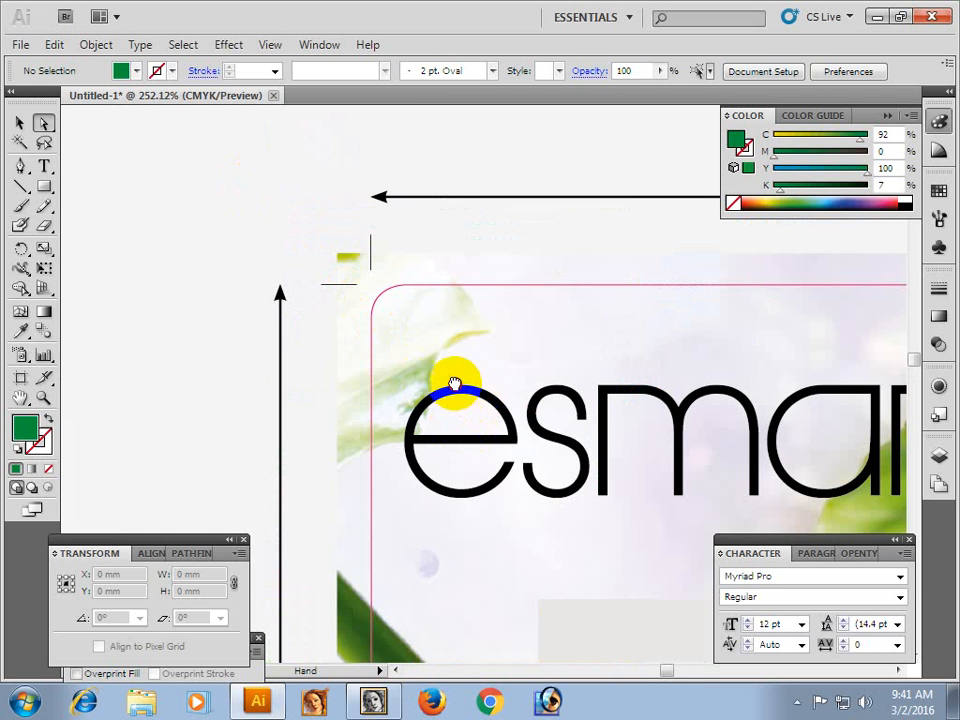
drag(454, 384, 401, 324)
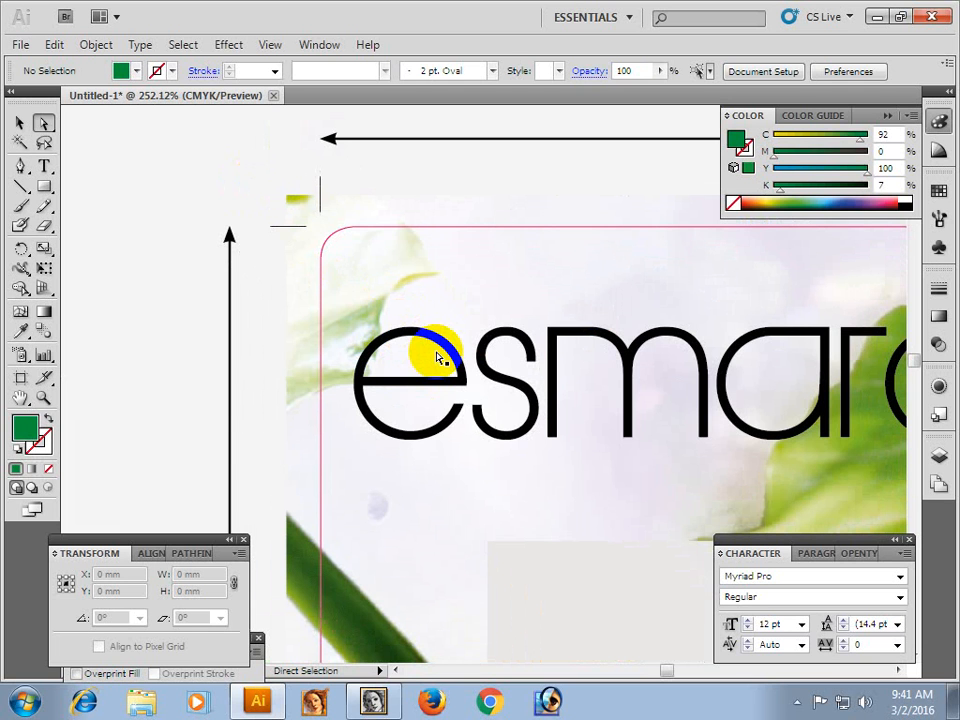
key(ctrl+alt+space)
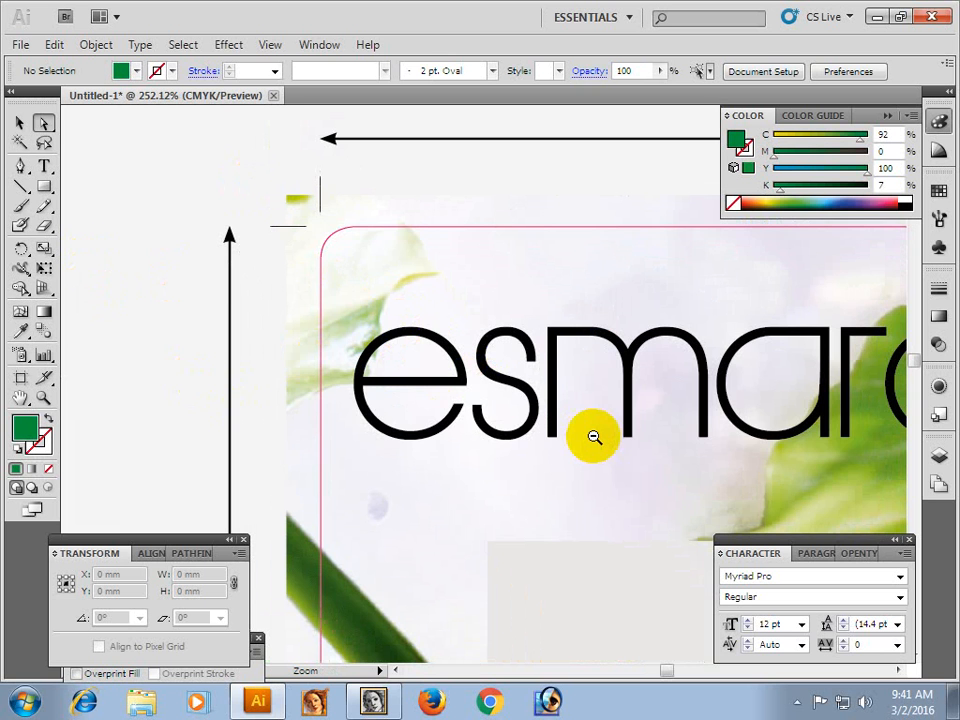
click(594, 437)
click(594, 437)
click(594, 437)
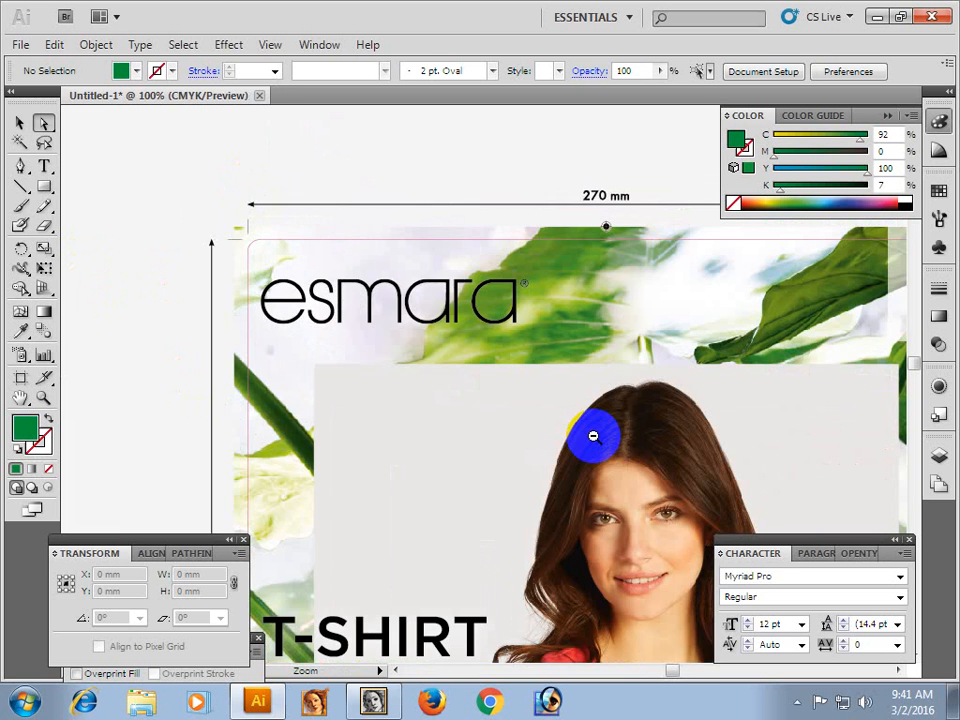
click(594, 437)
click(594, 437)
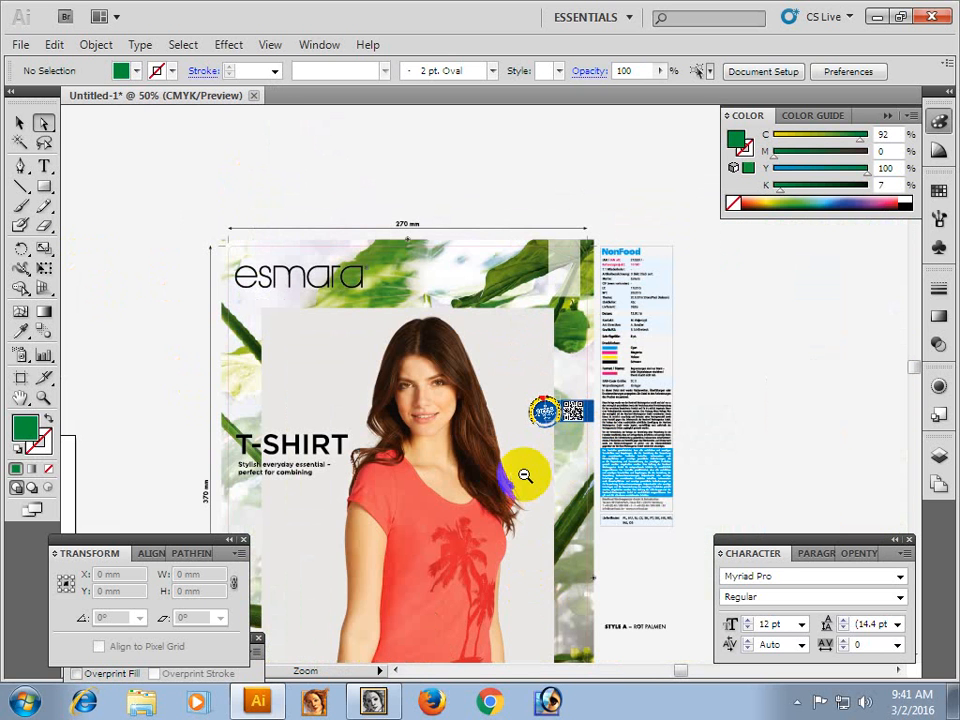
Try deleting the front panel's leaf background image, undo the deletion, and deselect.
click(392, 287)
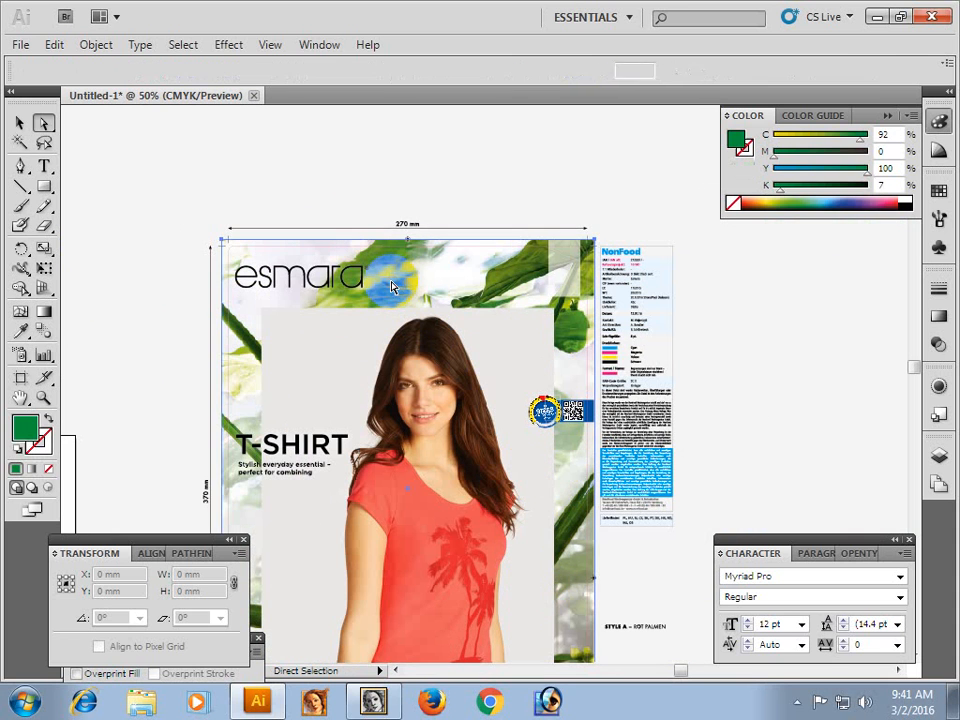
key(Delete)
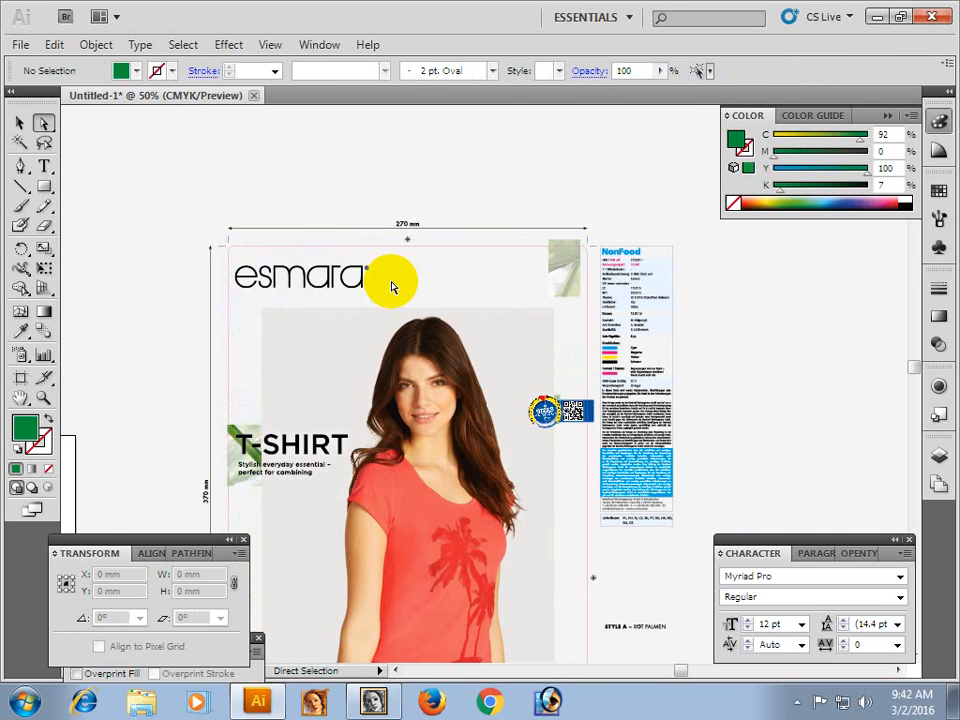
key(ctrl+z)
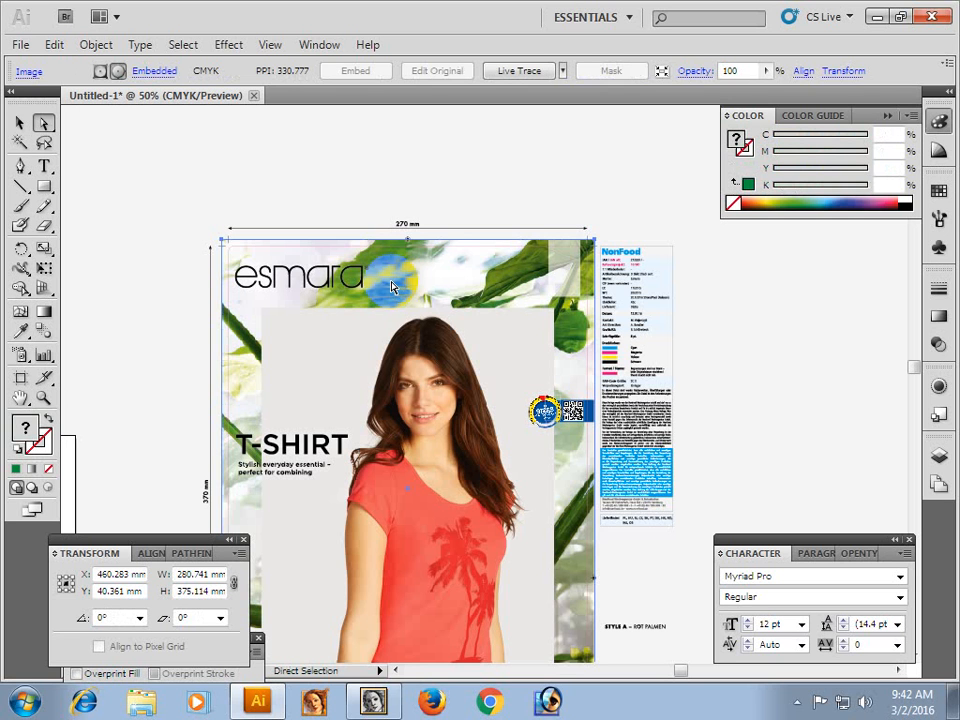
click(296, 184)
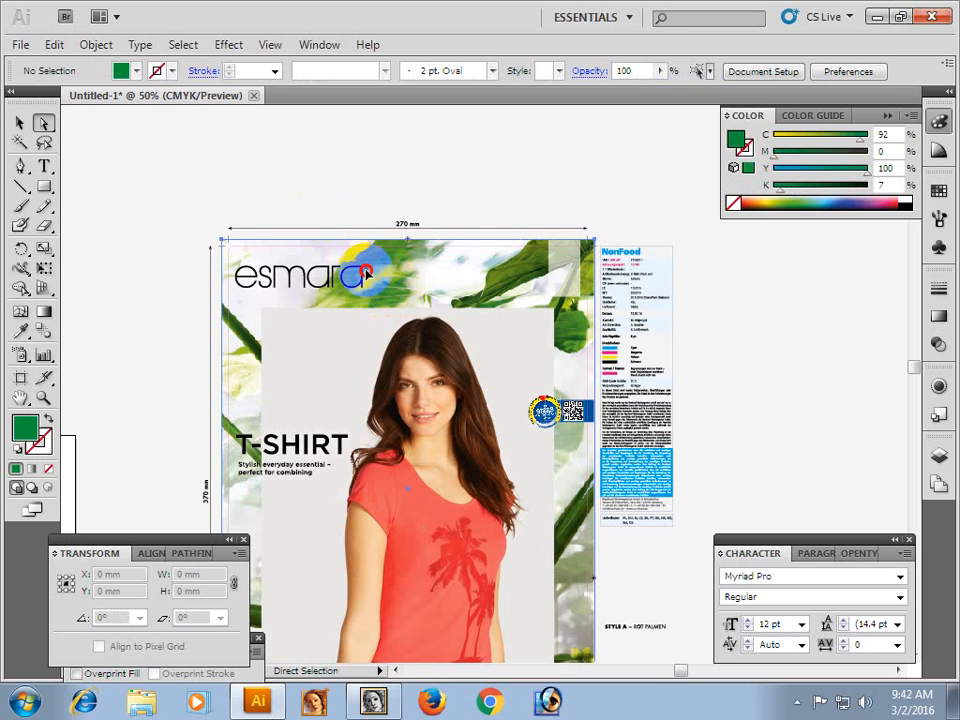
Try moving the leaf background and the large model photo aside as separate images, undo both moves, and deselect.
drag(366, 272, 208, 238)
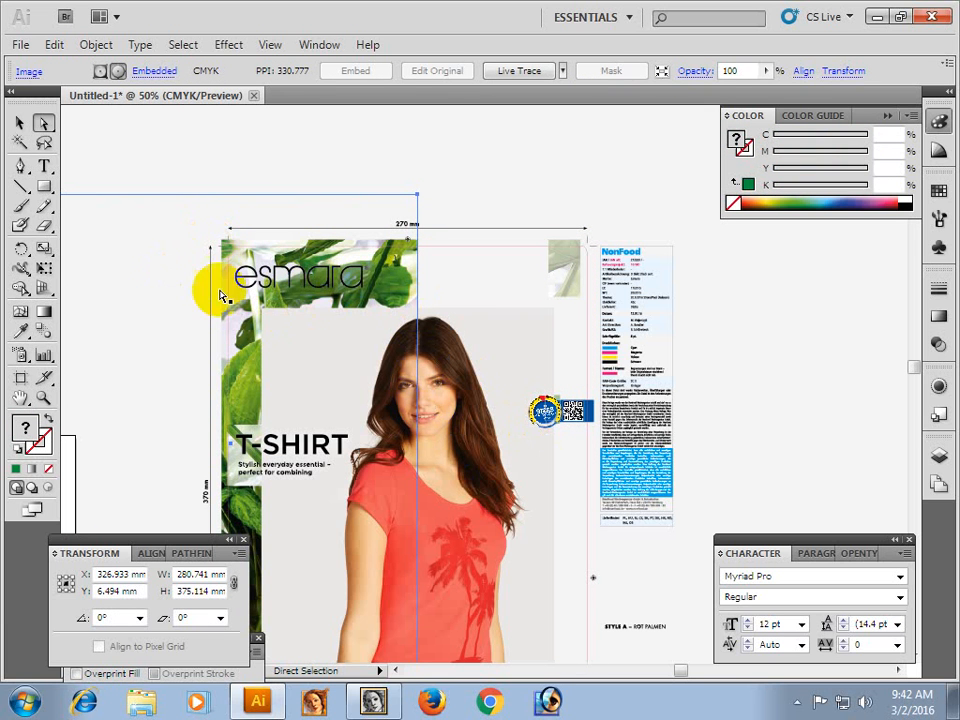
click(564, 262)
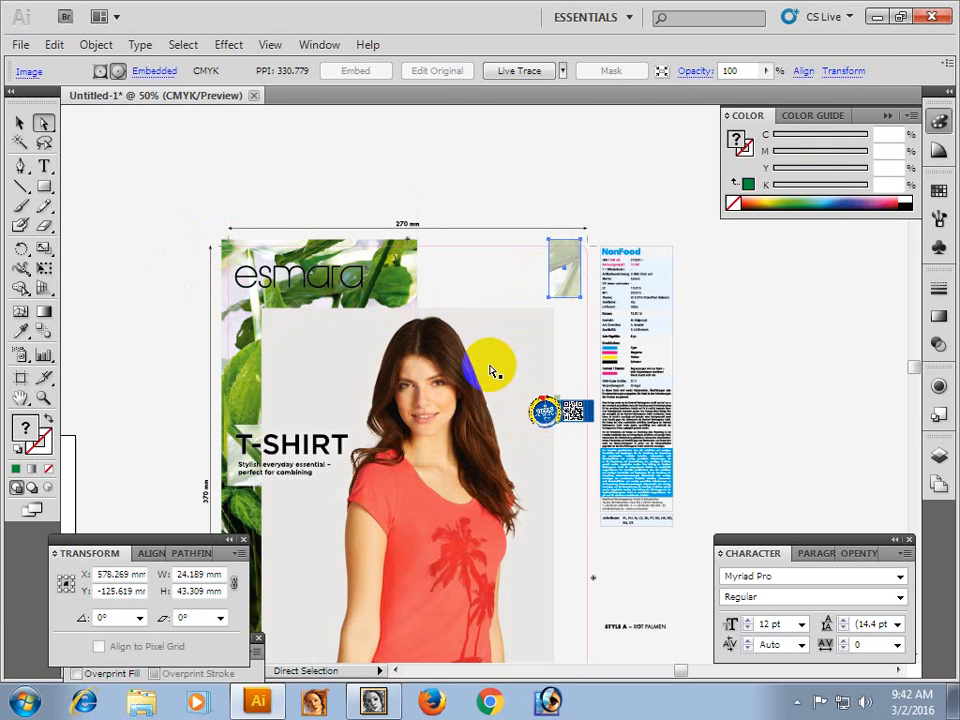
drag(489, 364, 614, 357)
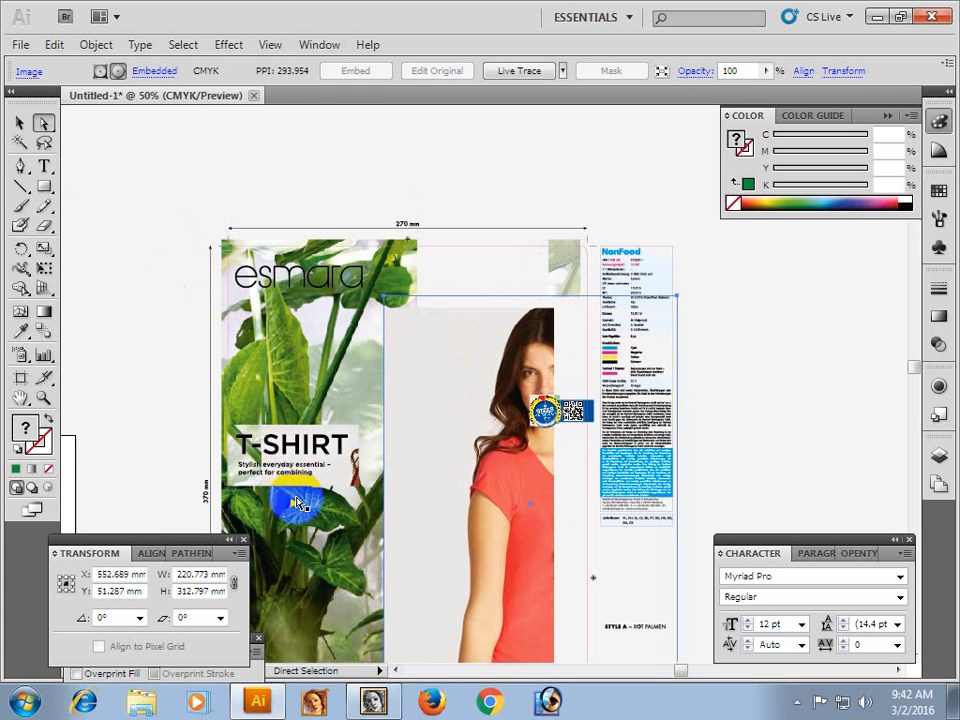
key(ctrl)
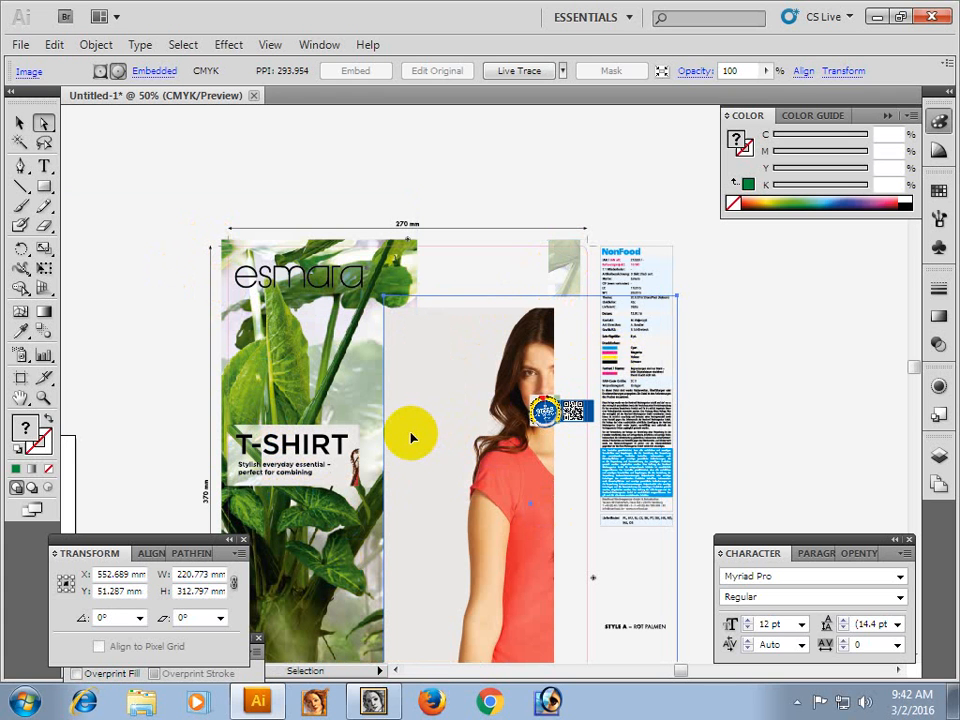
key(ctrl+z)
key(ctrl+z)
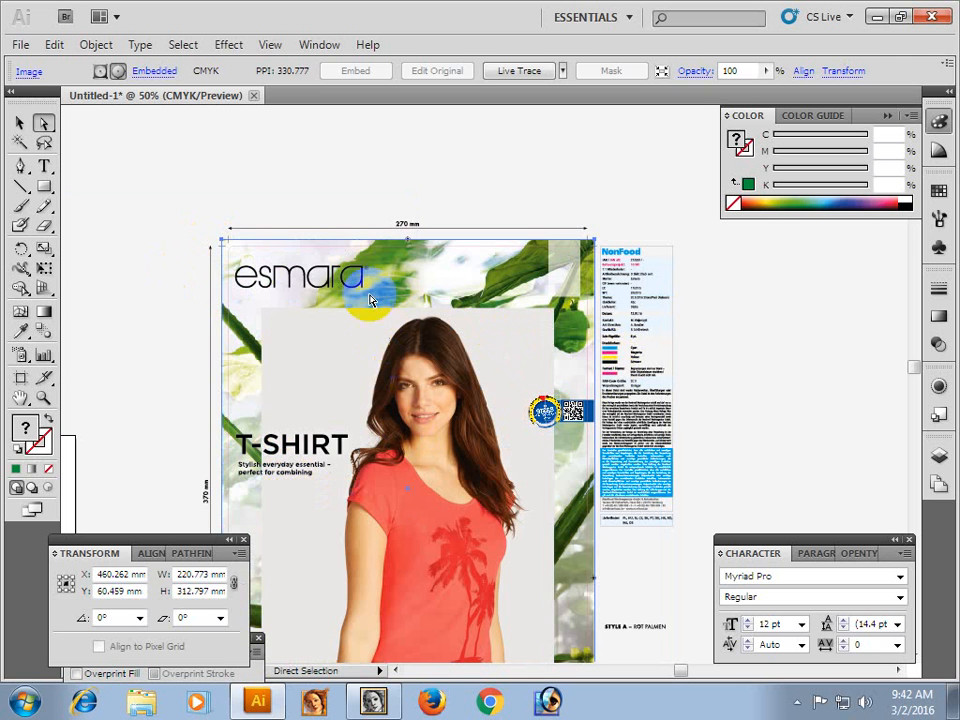
click(333, 196)
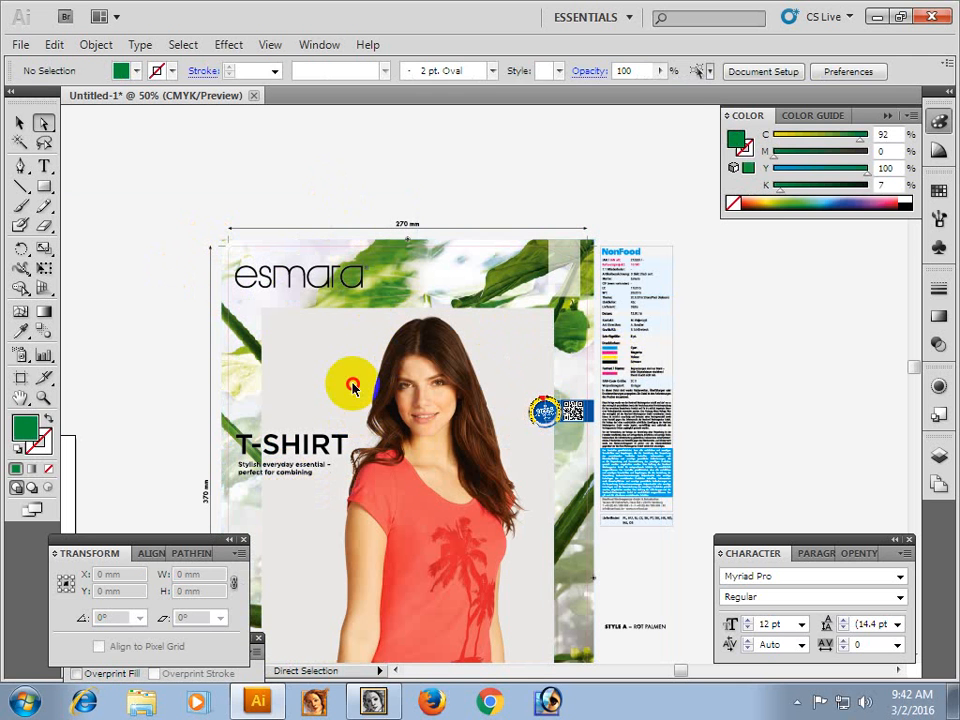
Check the model photo, leaf background and small translucent leaf patch by selecting them, and review both panels with nothing selected.
click(352, 388)
click(410, 290)
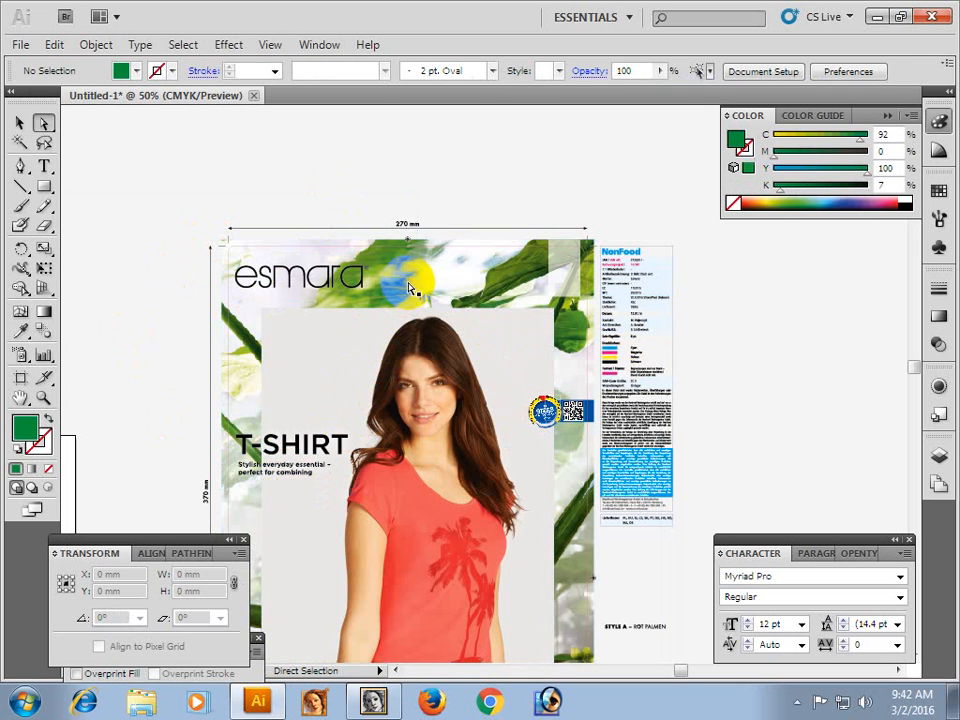
click(556, 268)
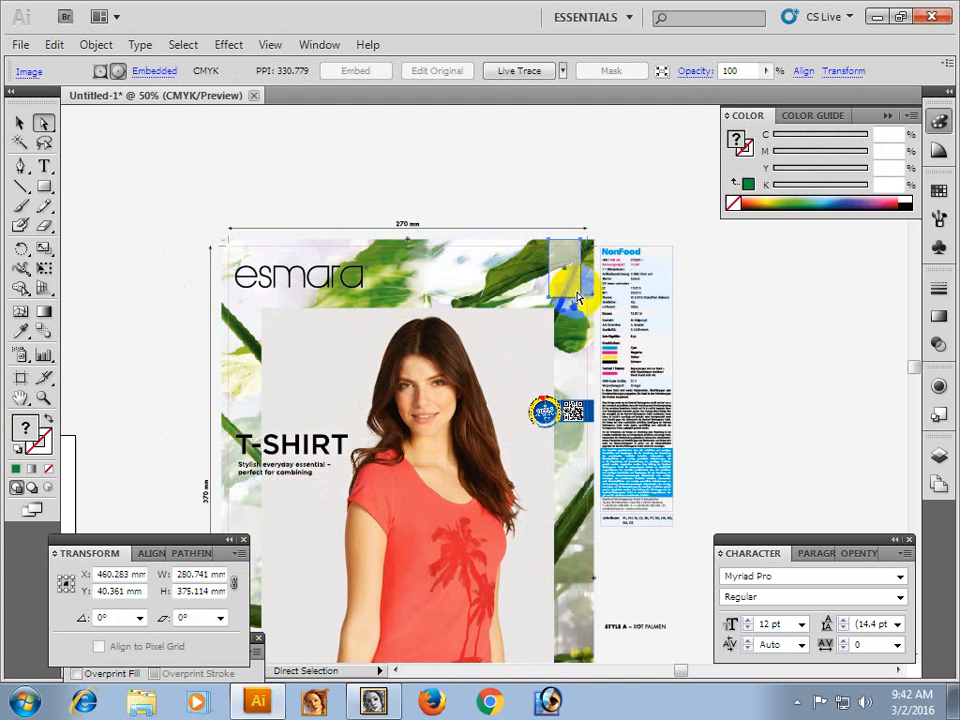
click(533, 161)
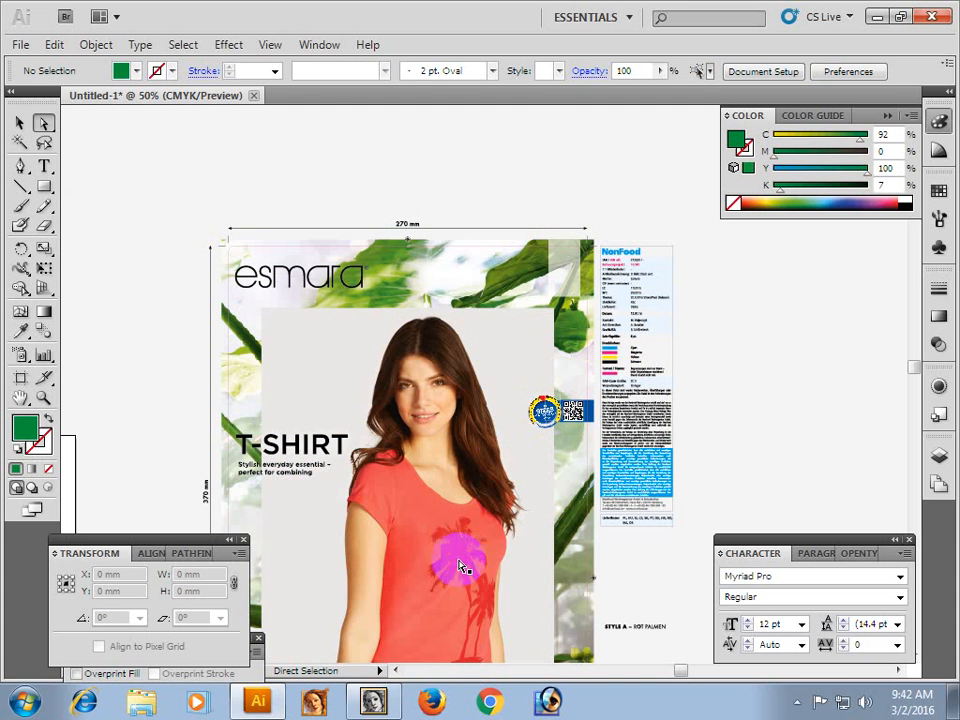
key(space)
drag(450, 528, 400, 362)
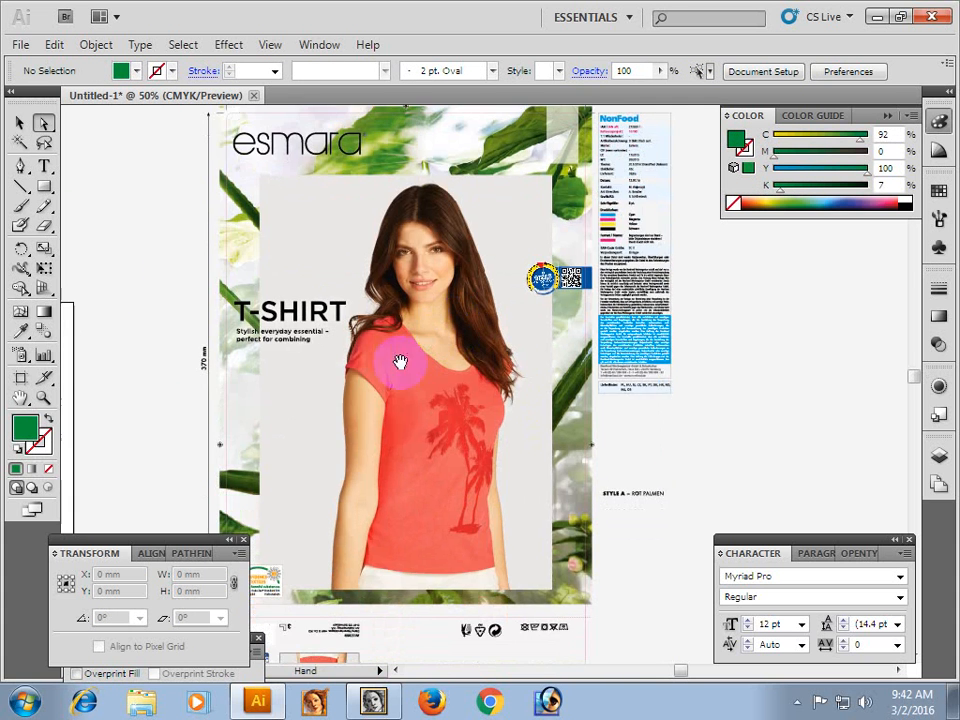
drag(441, 471, 437, 332)
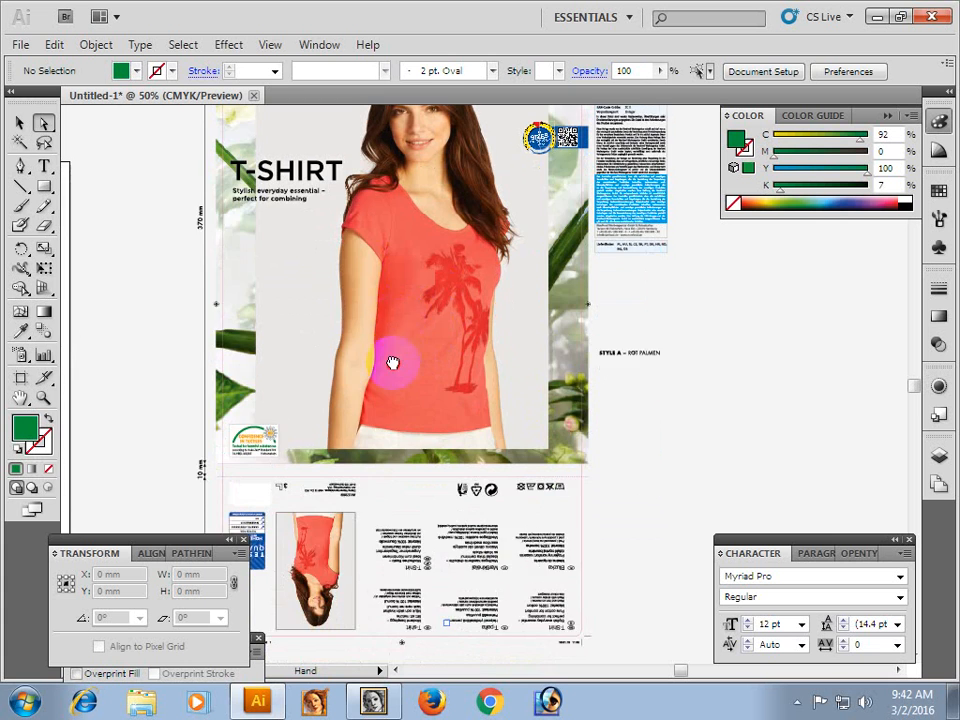
drag(392, 362, 393, 540)
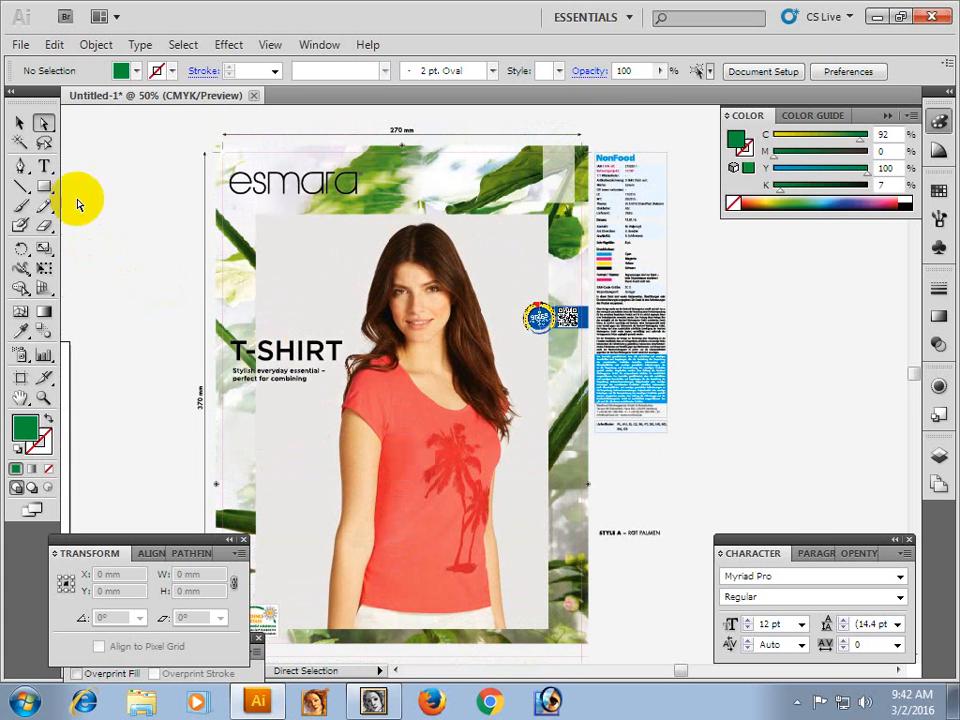
click(109, 194)
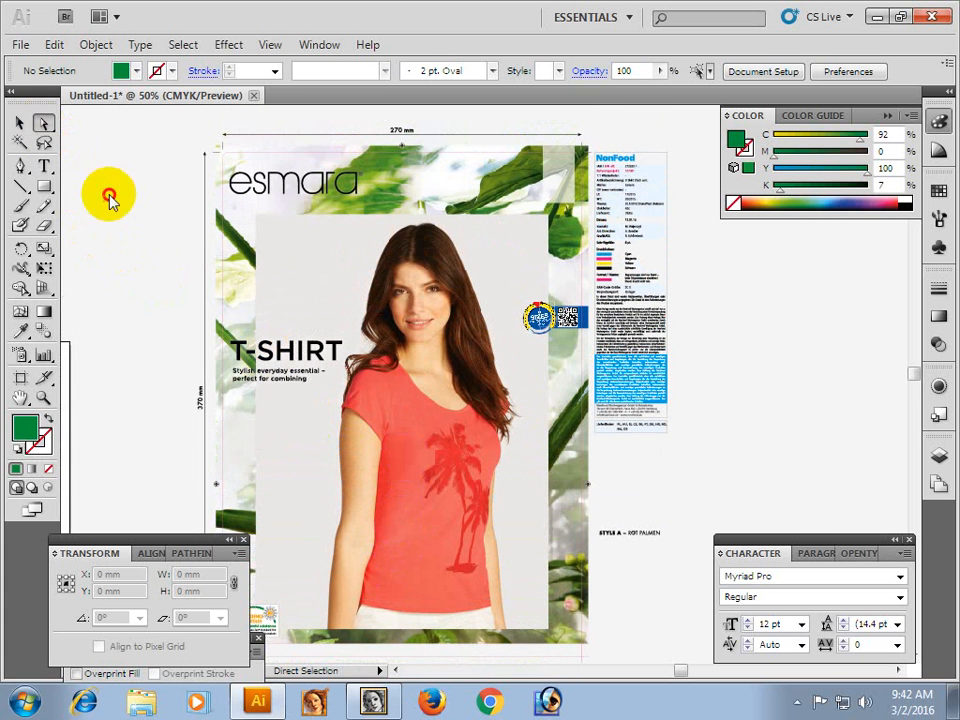
Copy the front panel's large model photo into a new document and view the whole image at 50% zoom.
click(420, 418)
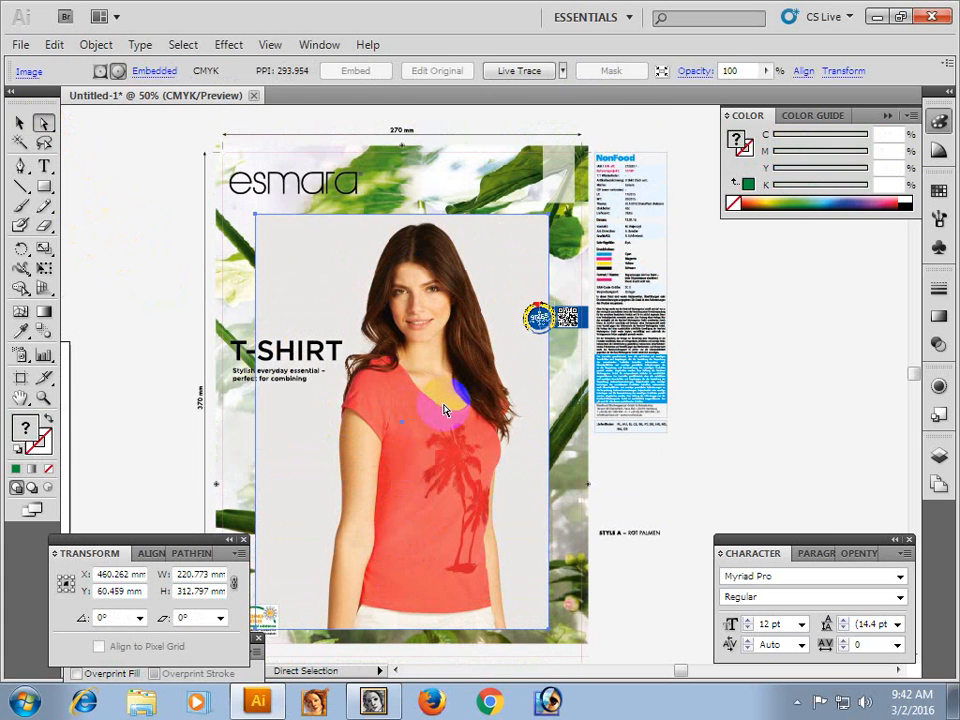
key(ctrl+c)
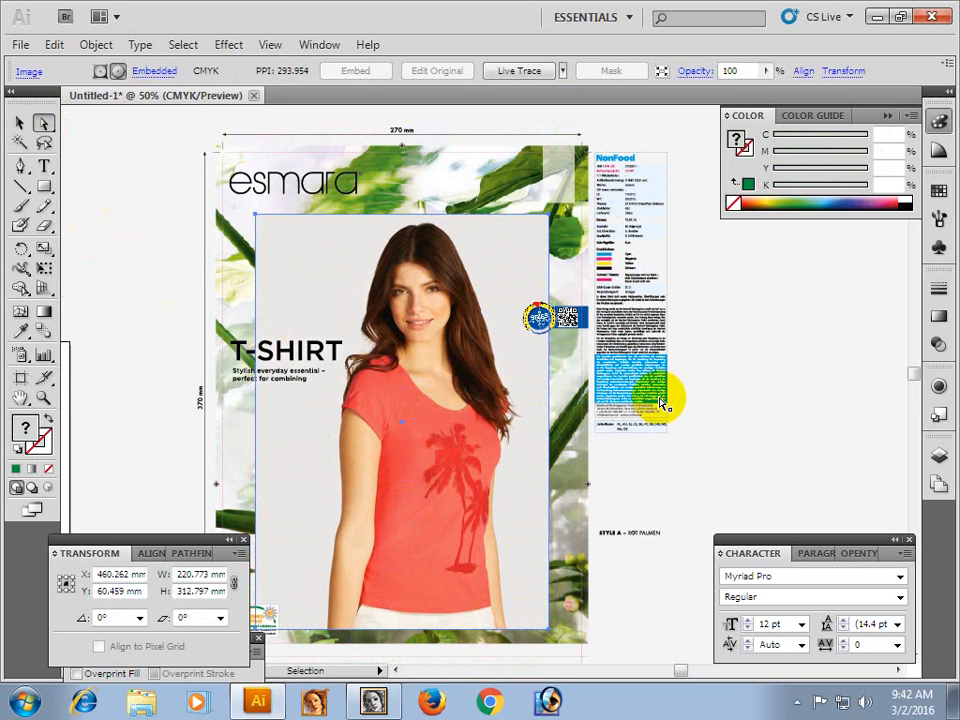
click(726, 358)
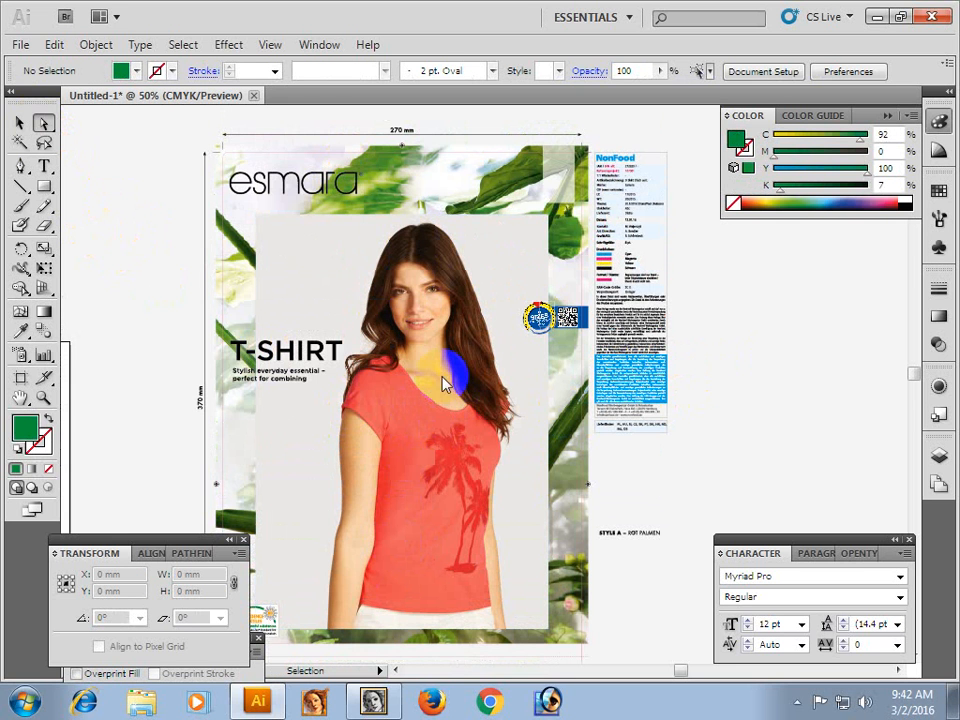
key(ctrl+n)
click(724, 153)
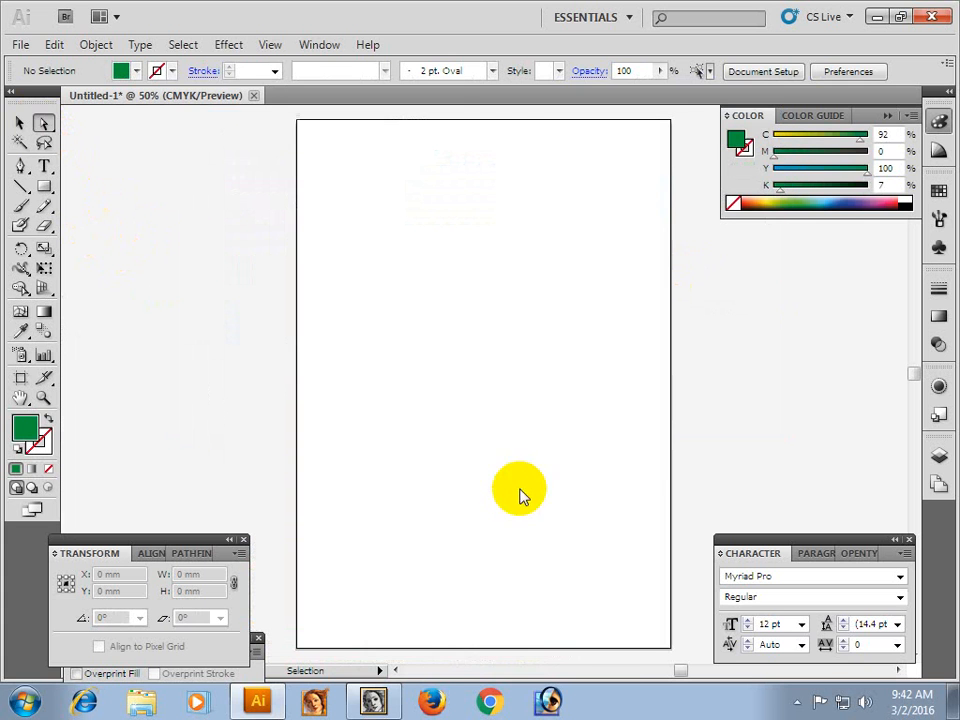
key(ctrl+v)
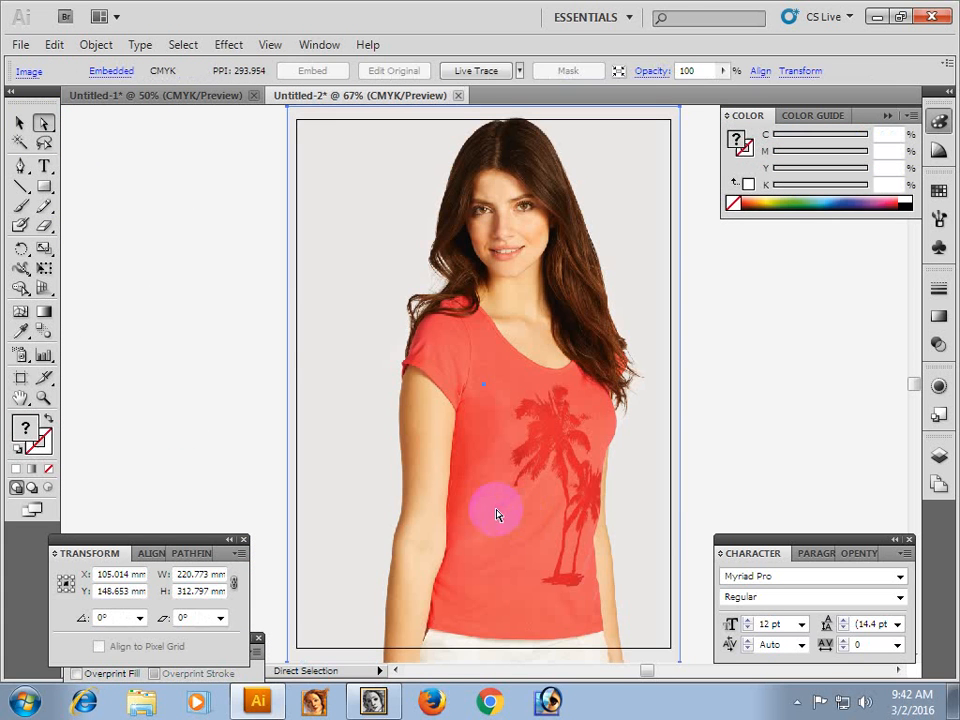
key(z)
click(568, 392)
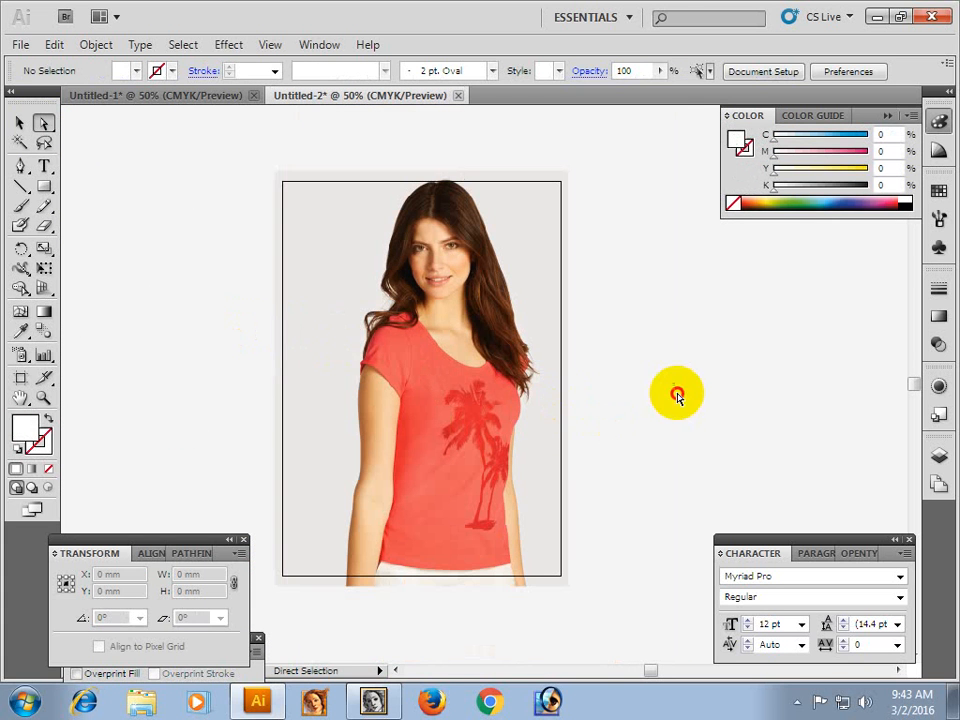
Export the model photo to the Desktop as a Photoshop (PSD) file named 22.
click(370, 350)
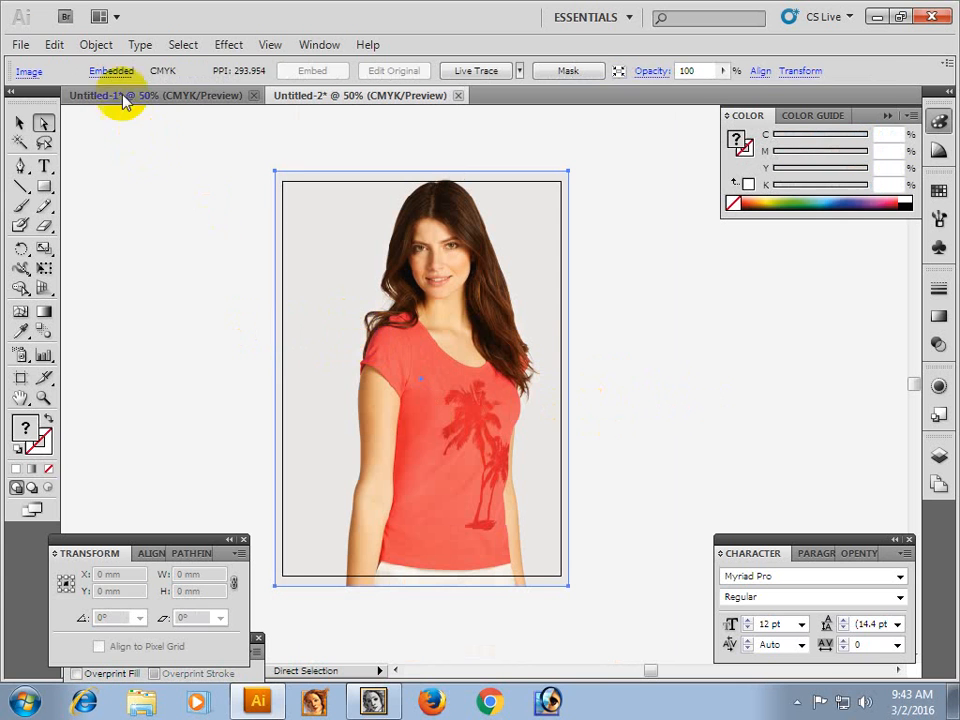
click(20, 45)
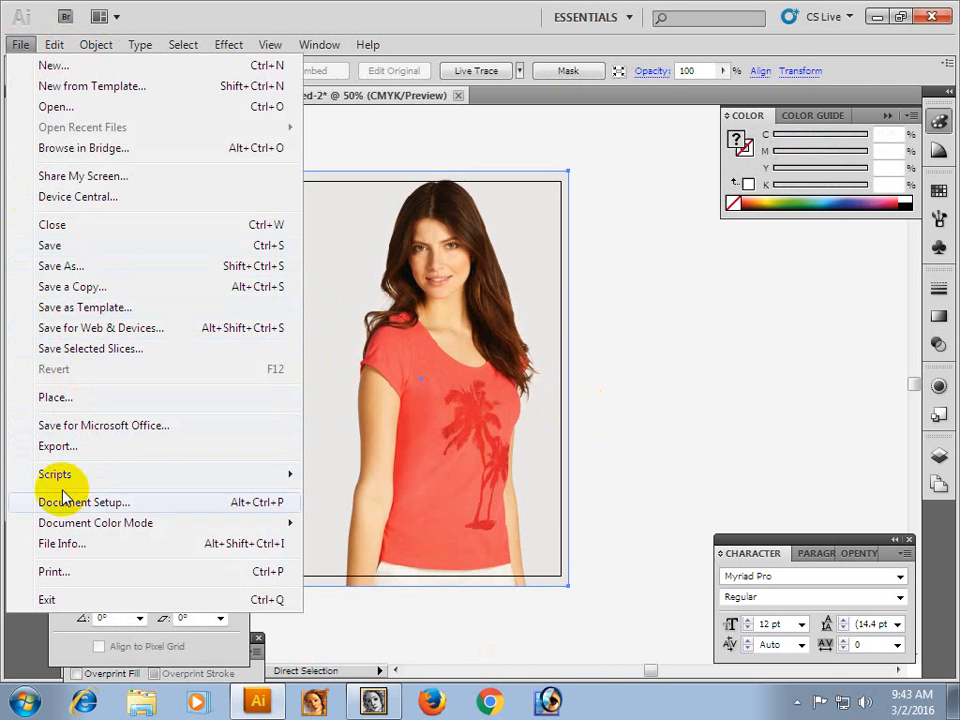
click(66, 450)
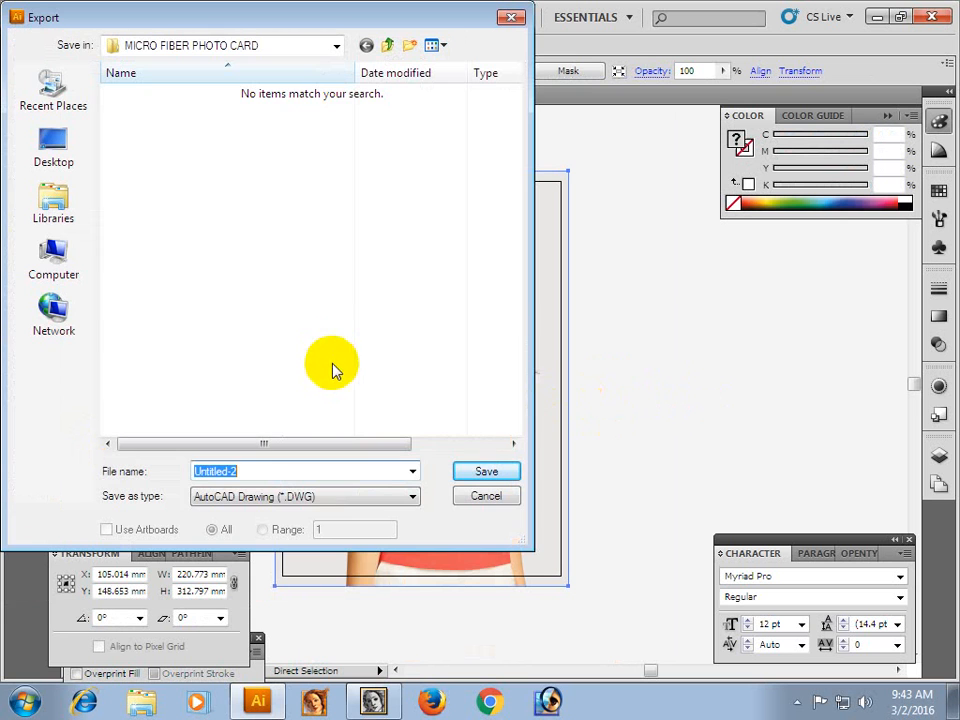
text(22)
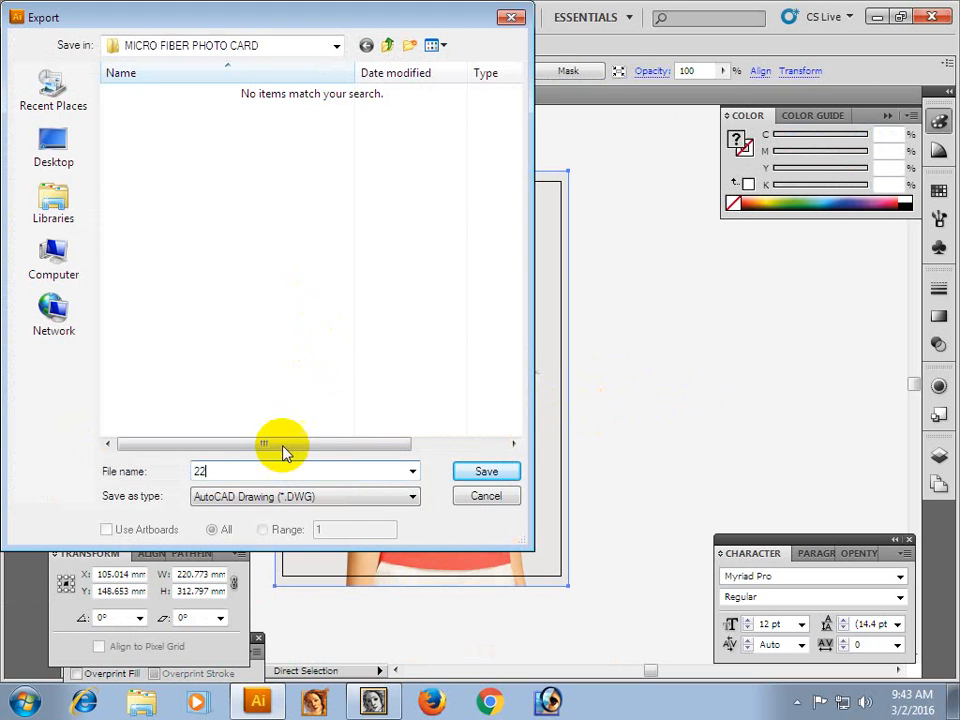
click(413, 497)
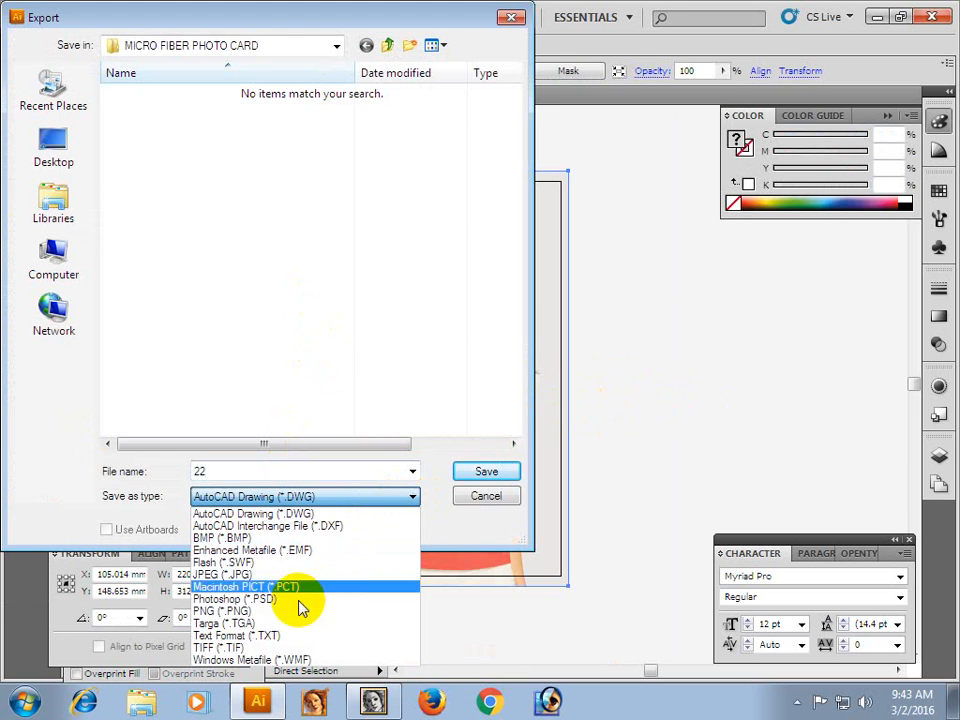
click(260, 603)
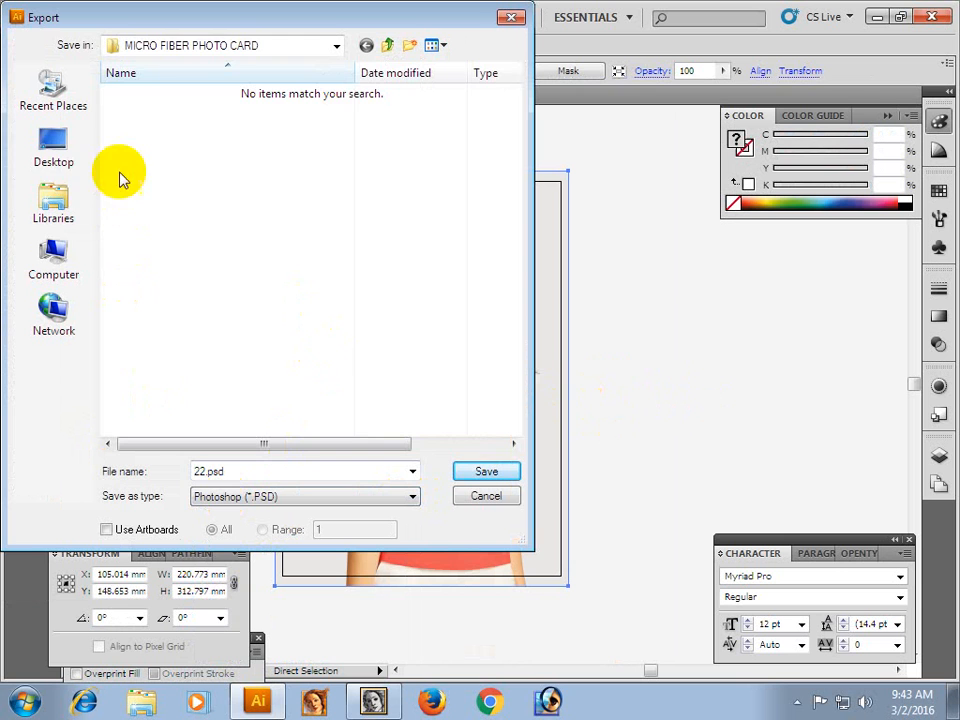
click(50, 152)
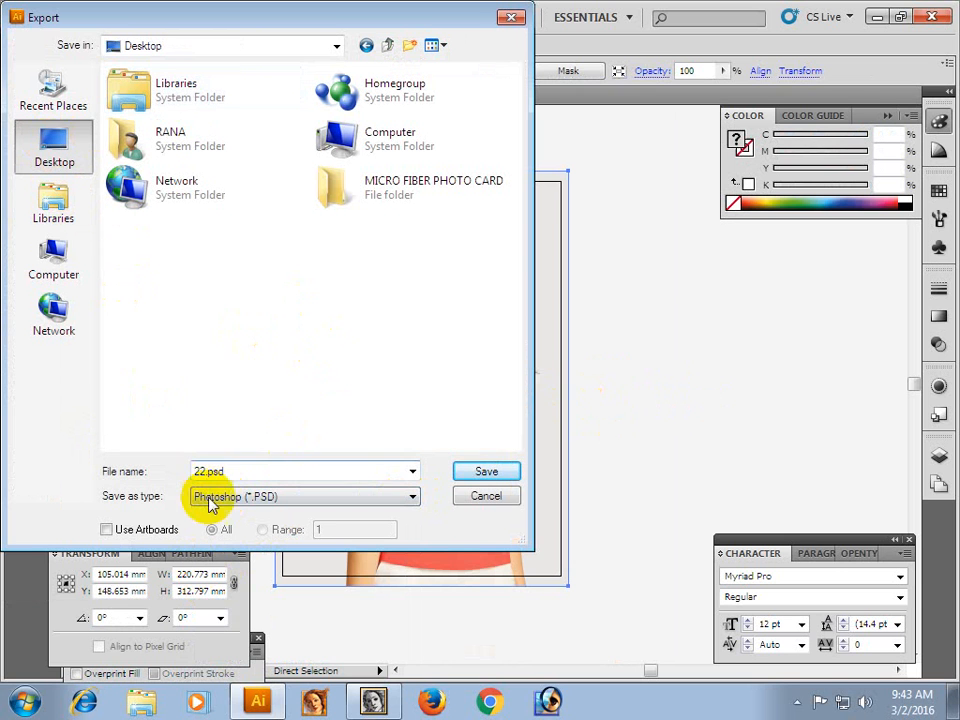
click(473, 474)
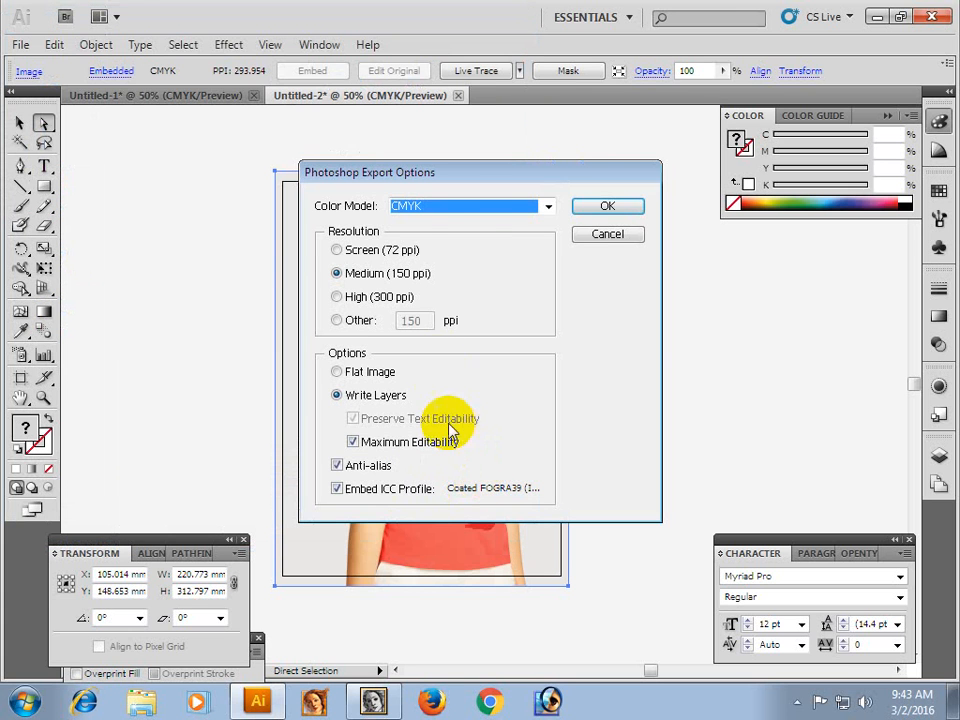
Set the Photoshop export resolution to High (300 ppi), complete the export and deselect the photo.
click(355, 296)
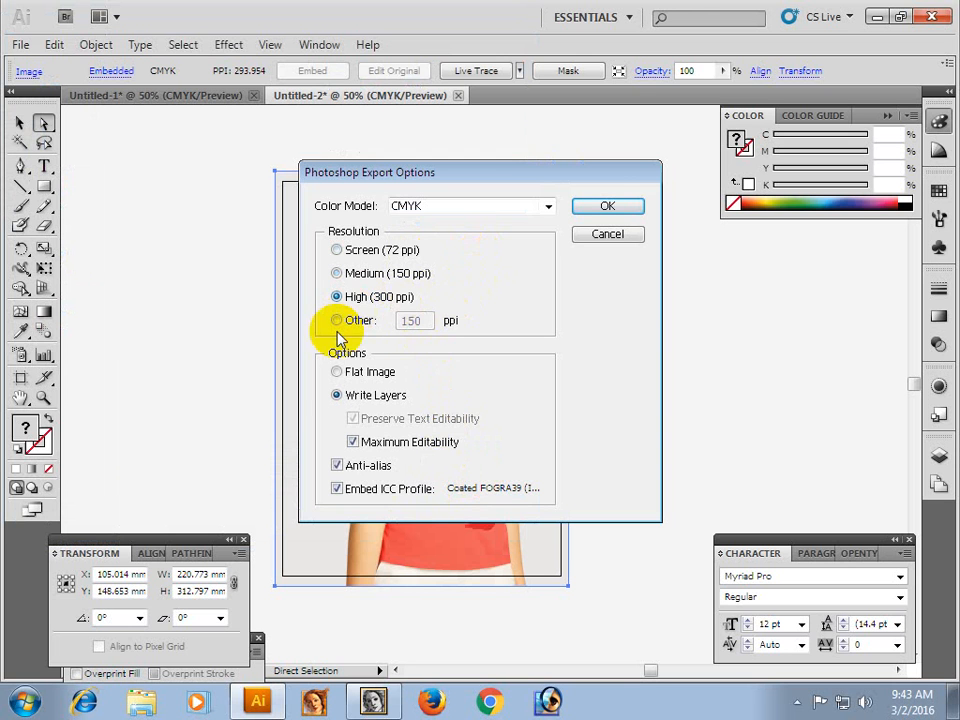
click(612, 210)
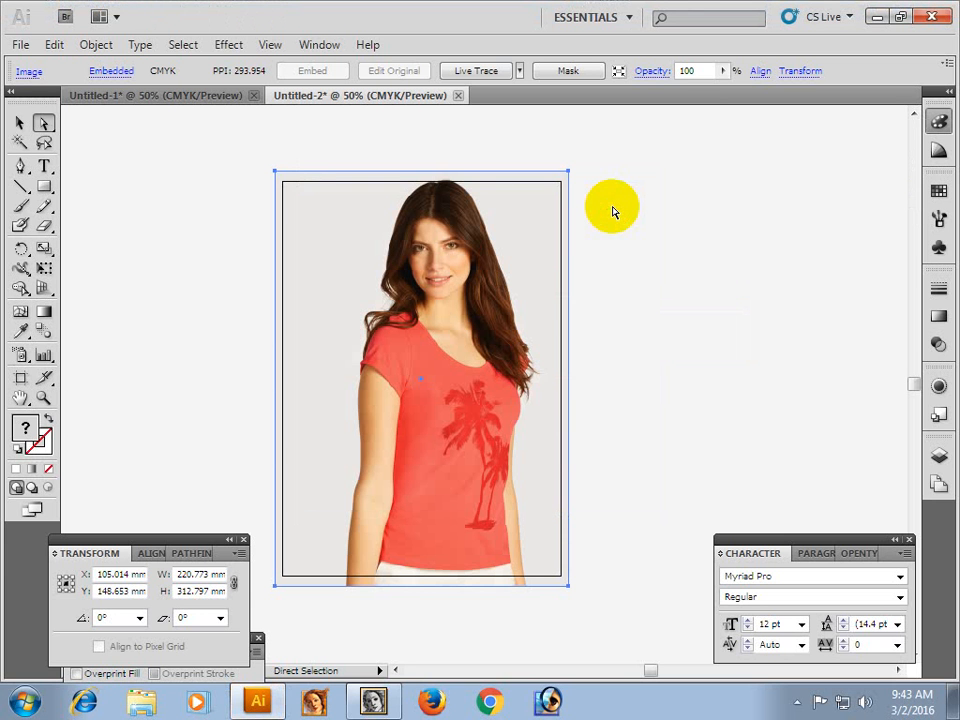
click(613, 208)
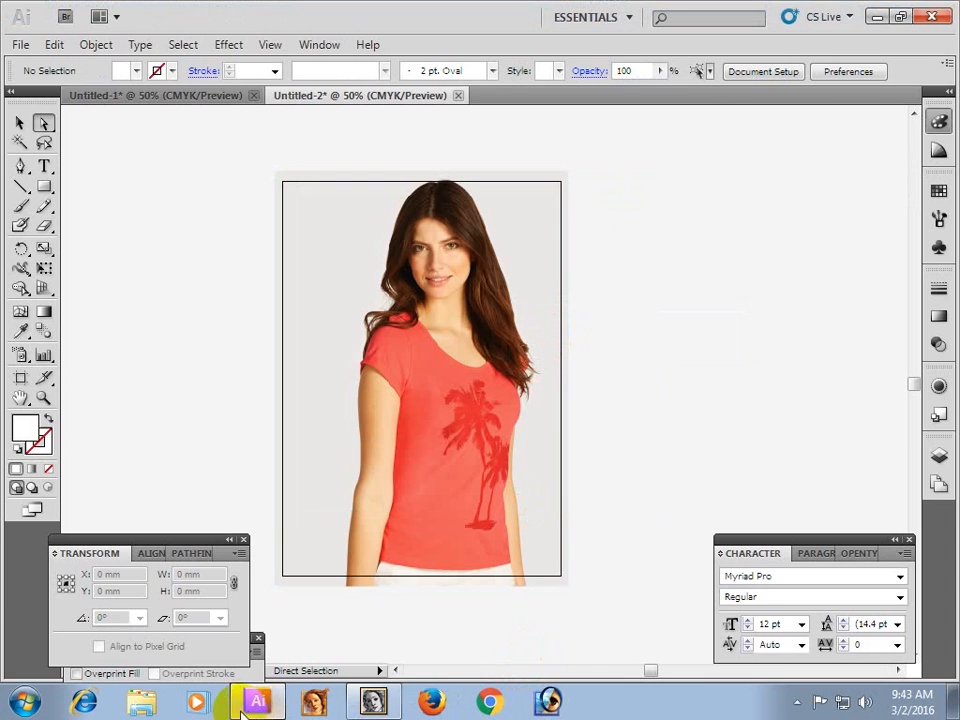
Check the exported file 22 on the desktop, return to Illustrator and close Untitled-2 without saving.
click(258, 705)
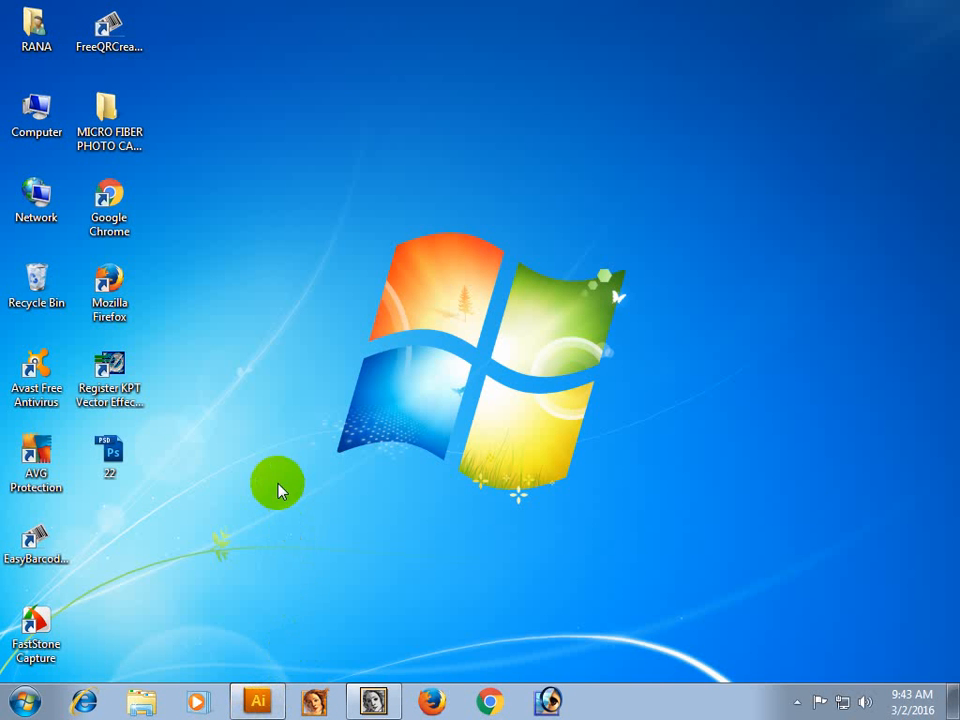
click(112, 456)
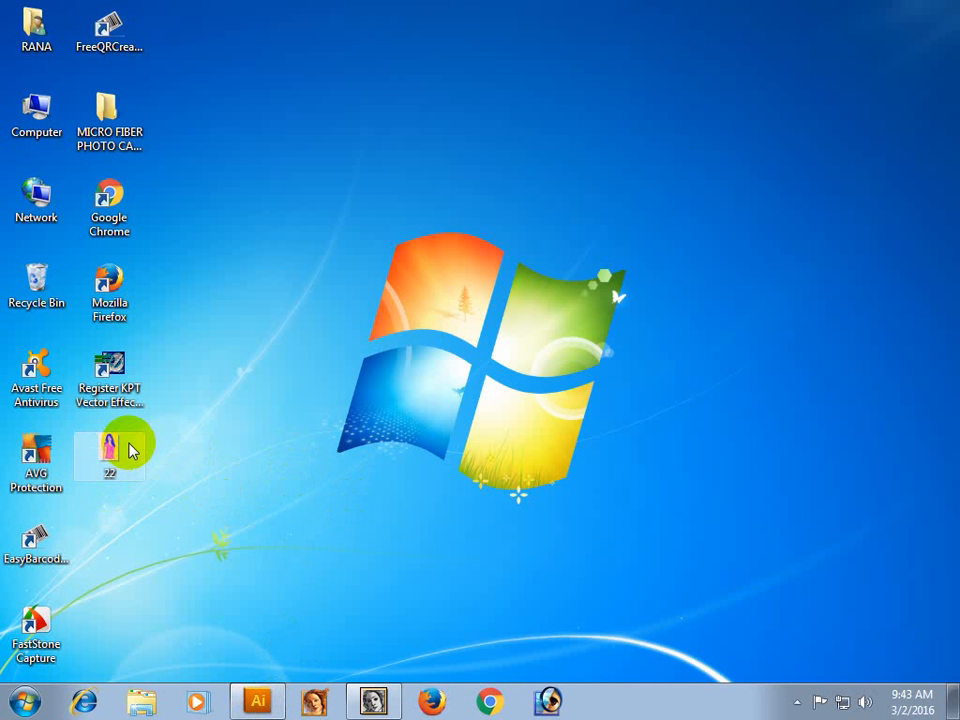
click(260, 702)
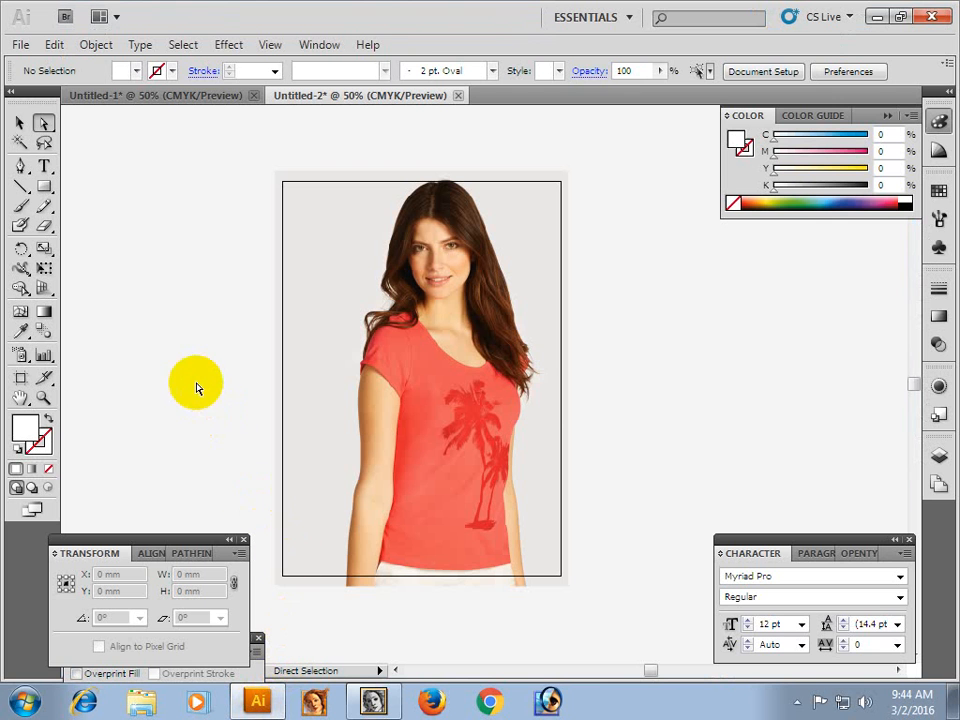
key(ctrl+w)
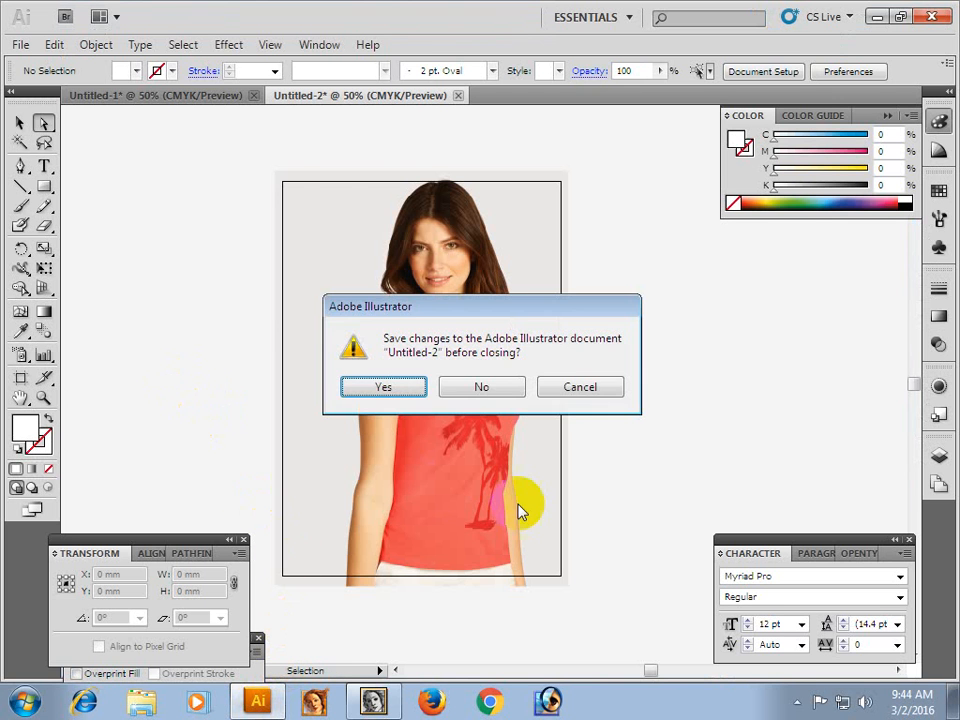
click(484, 386)
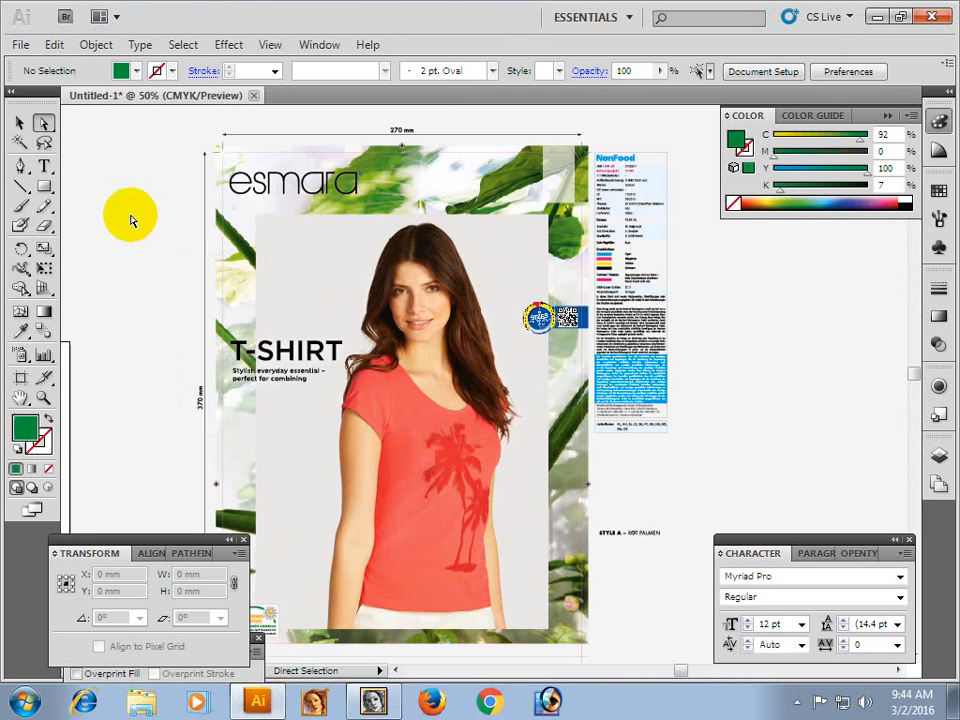
Examine the upside-down multilingual product text on the back panel up close, with nothing selected.
key(space)
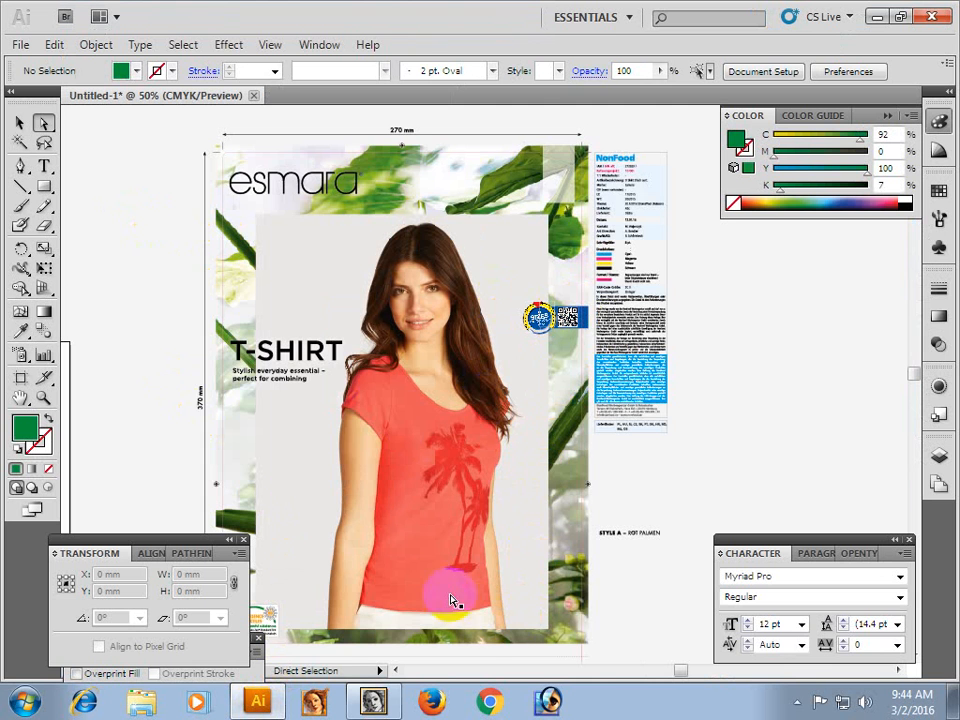
drag(422, 470, 417, 356)
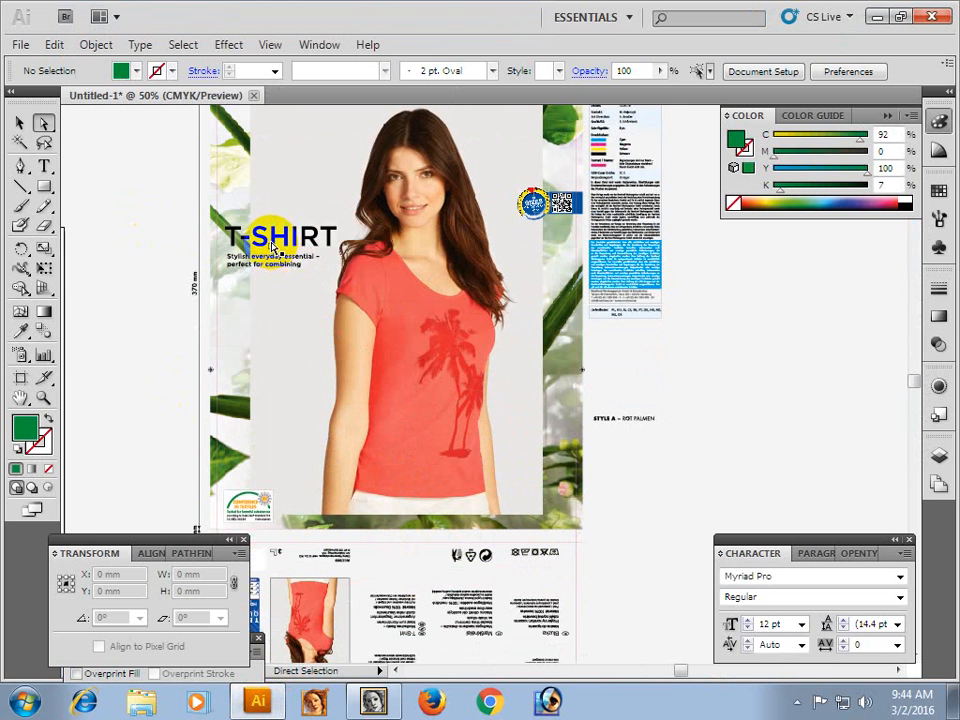
key(space)
drag(398, 398, 409, 306)
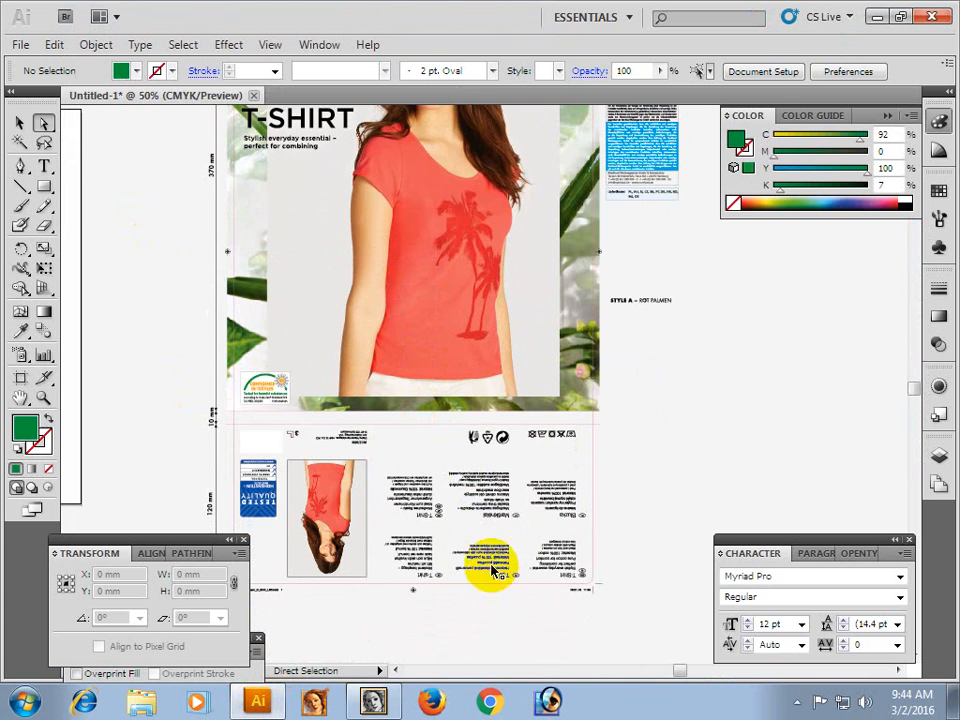
key(ctrl+space)
drag(526, 558, 550, 591)
key(space)
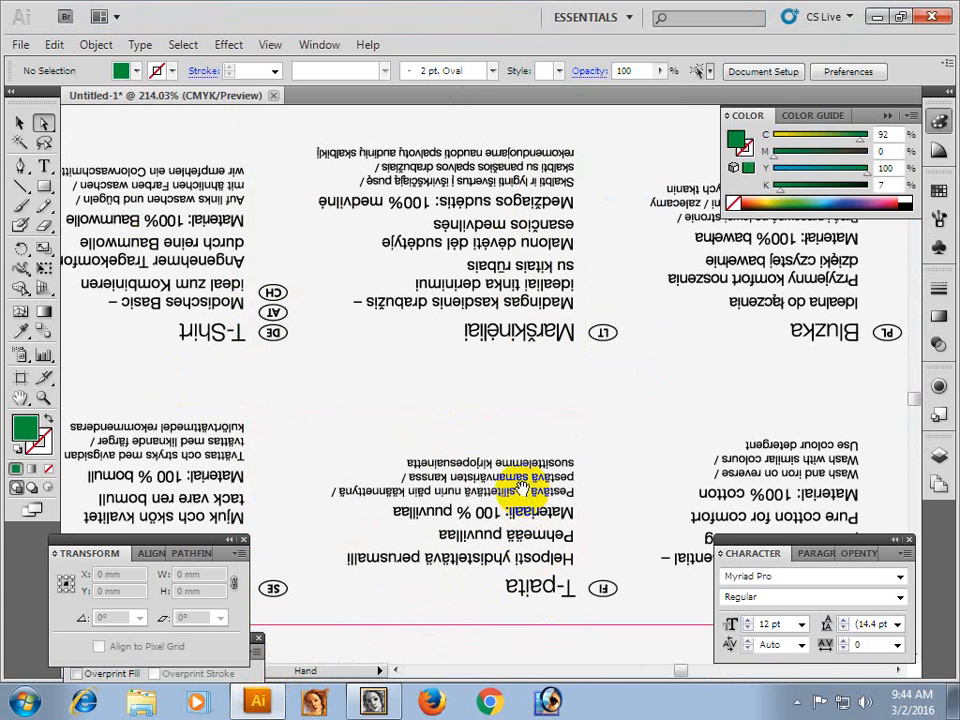
drag(325, 446, 482, 340)
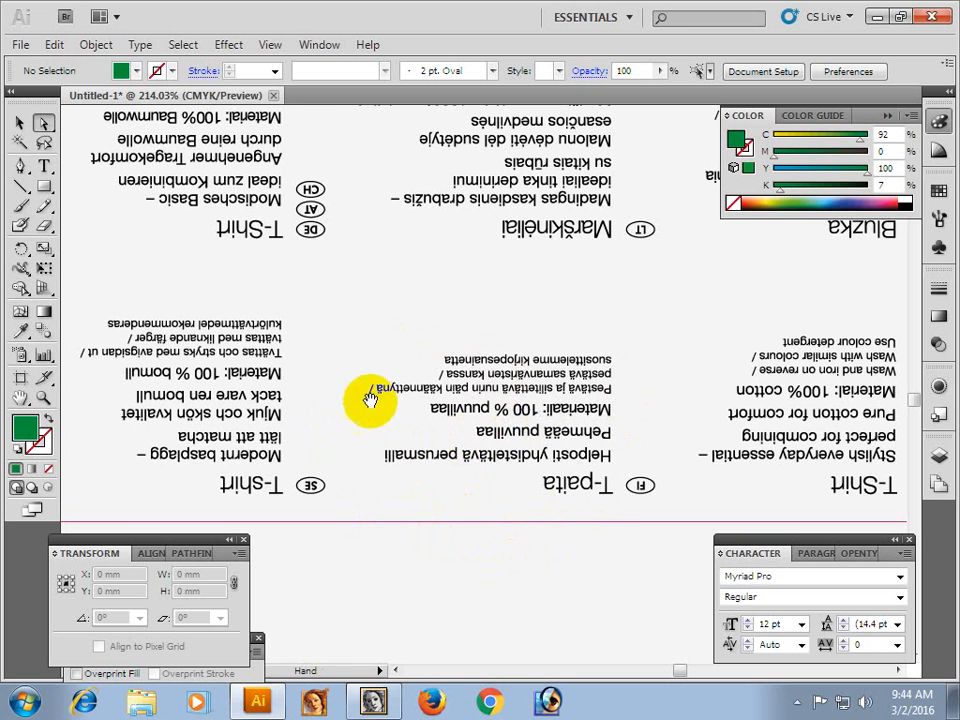
drag(408, 394, 578, 345)
click(342, 420)
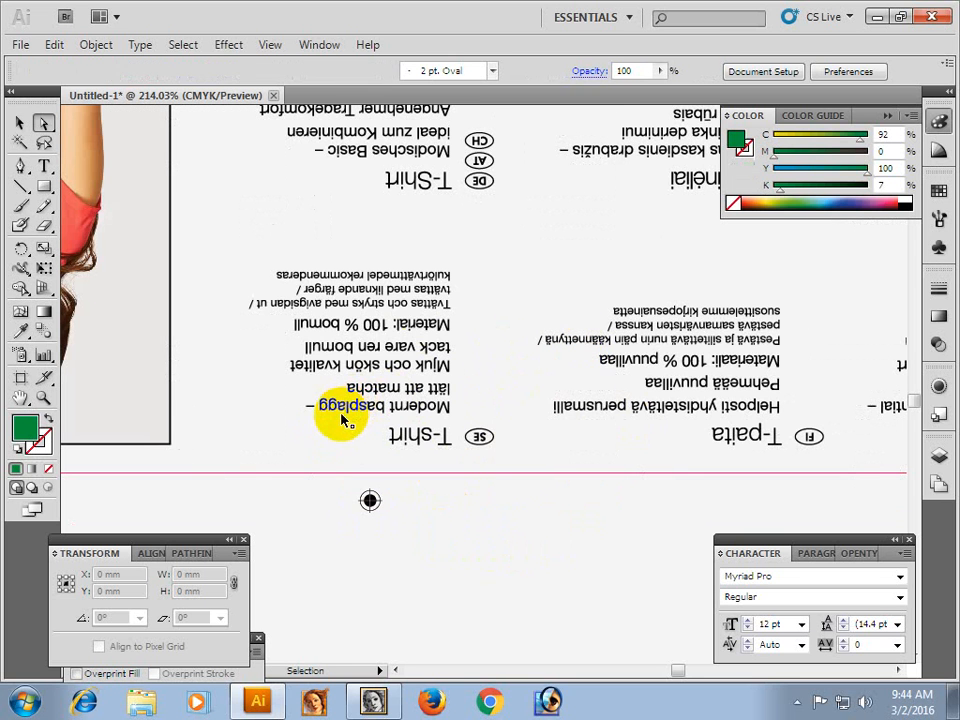
click(423, 571)
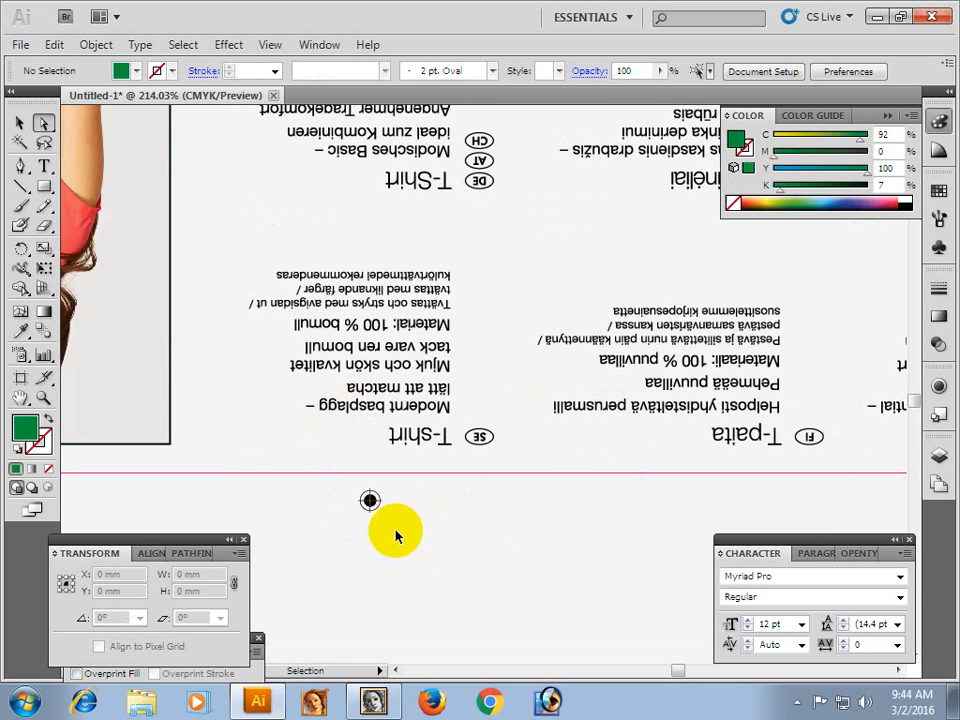
Show the artwork in Outline mode and select a single anchor point in the Swedish text block's first description line.
key(ctrl+a)
key(ctrl+y)
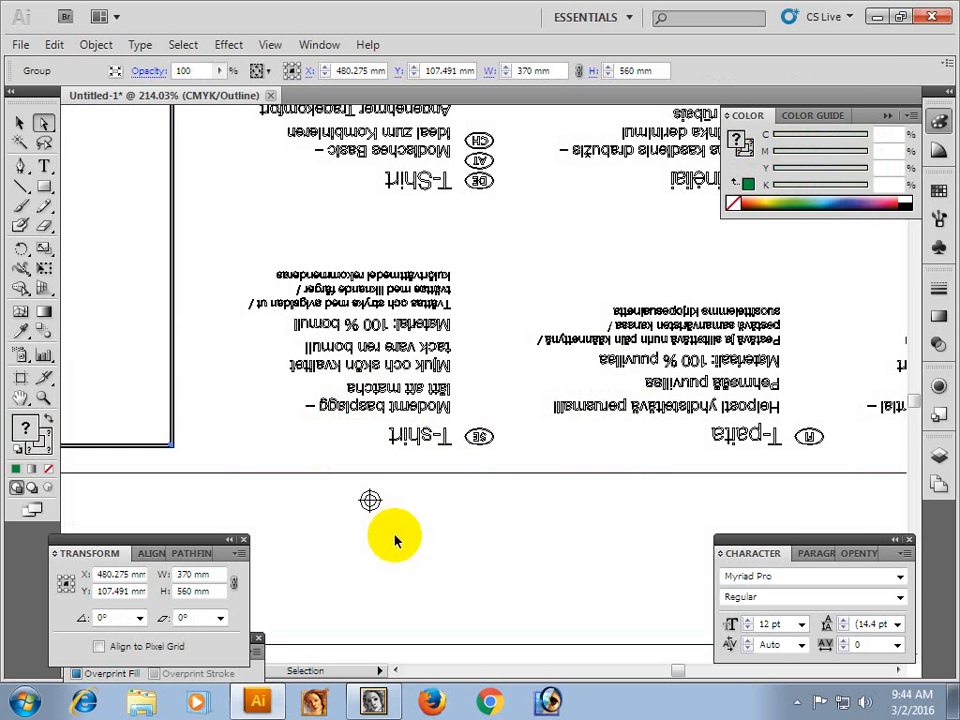
click(409, 534)
click(413, 408)
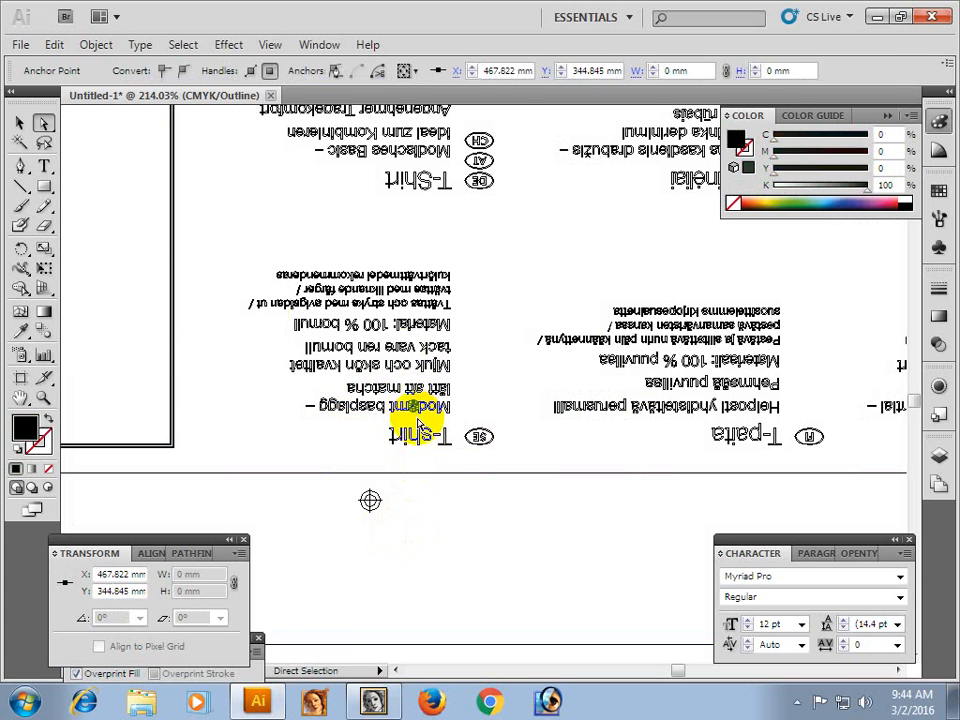
Select the whole artwork group to check its extent at 66.67% zoom, return to Preview mode and deselect.
click(22, 124)
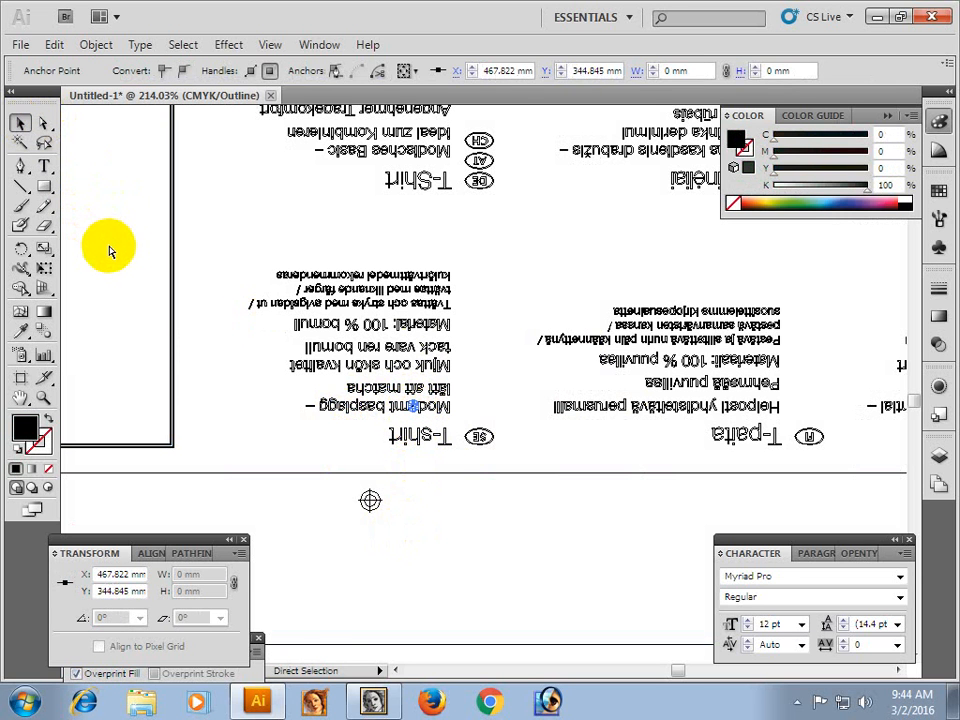
click(452, 515)
click(480, 432)
ctrl+alt+click(480, 421)
ctrl+alt+click(483, 368)
ctrl+alt+click(483, 368)
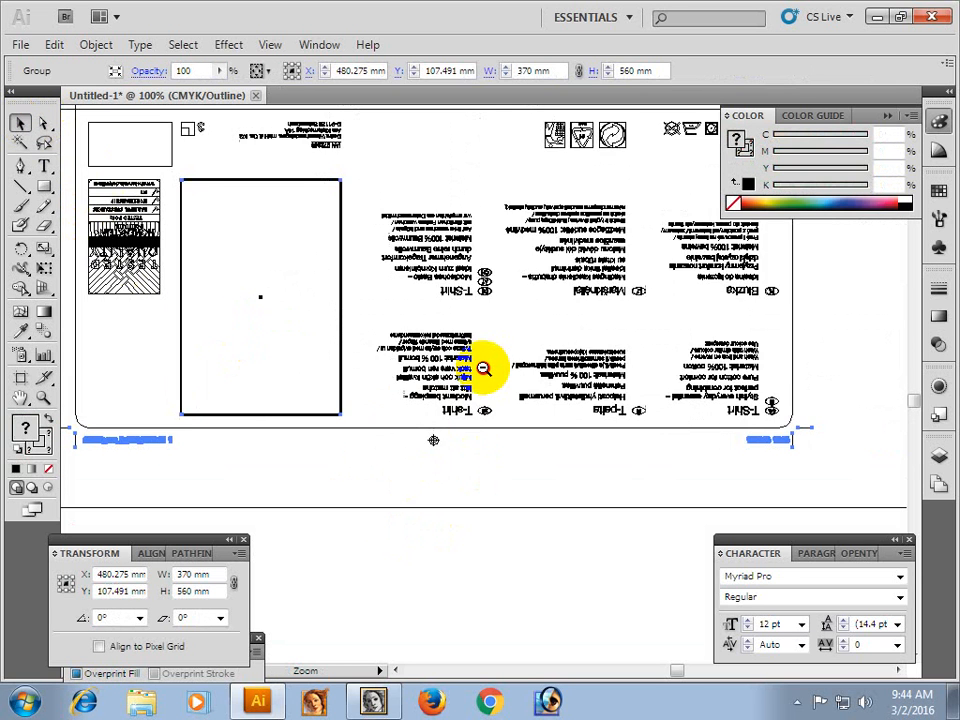
ctrl+alt+click(483, 368)
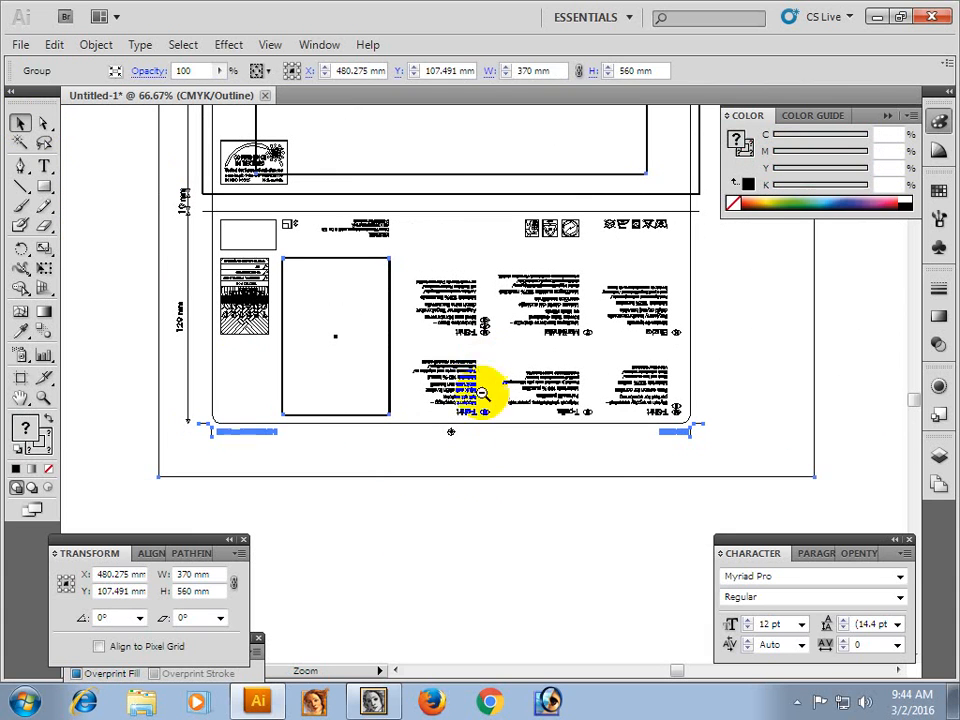
click(474, 486)
click(450, 431)
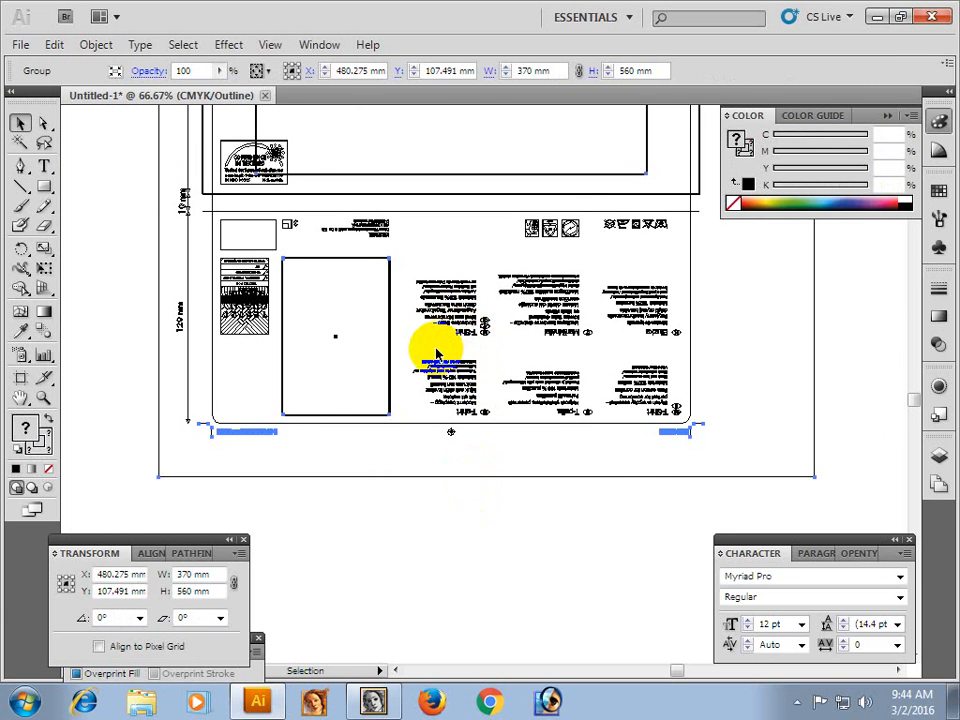
key(ctrl+y)
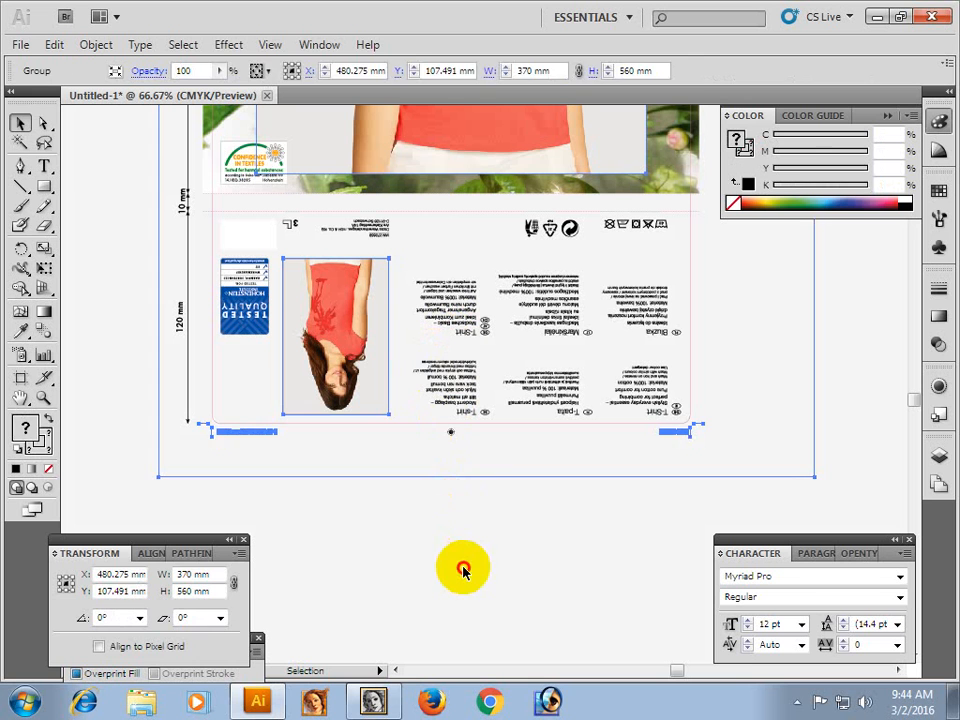
click(462, 568)
Directly select the six language text blocks on the back panel together to check their outlines, and deselect them.
click(43, 122)
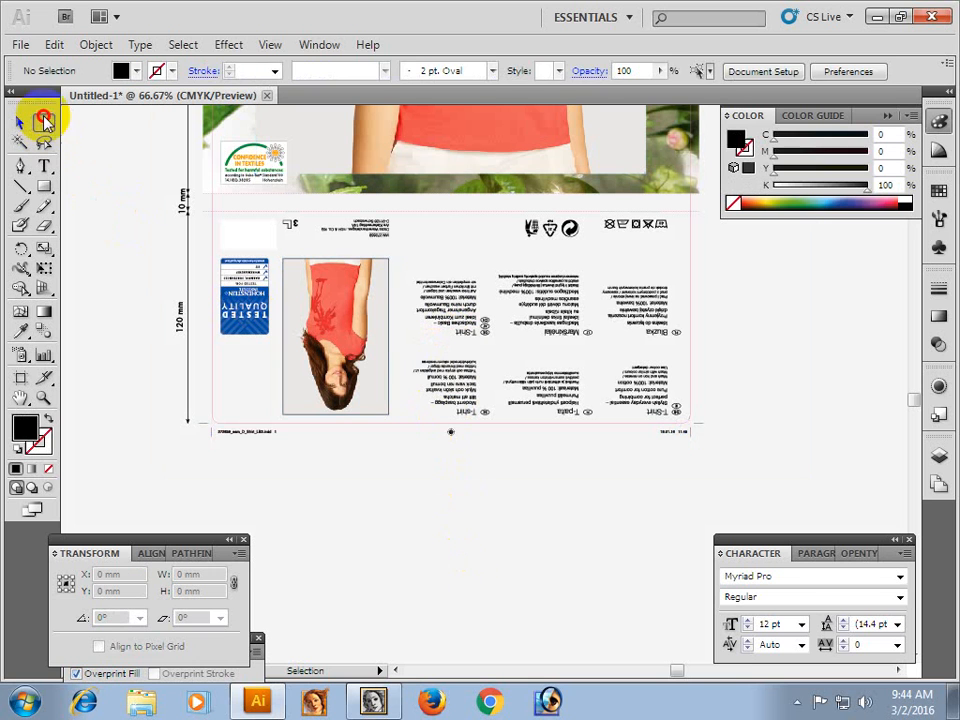
click(427, 290)
click(416, 239)
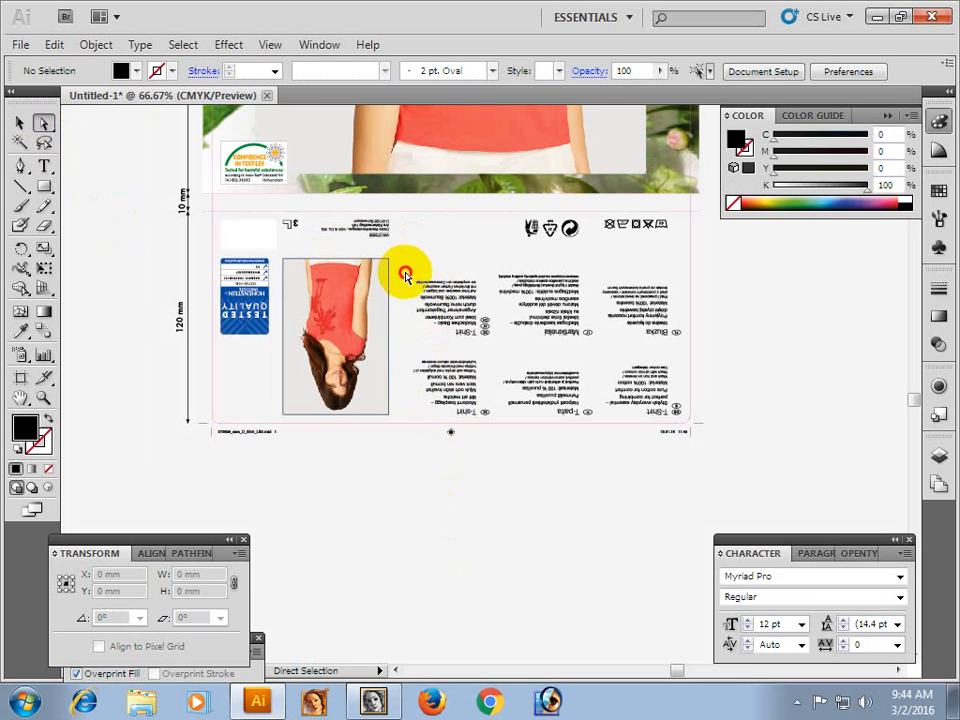
drag(405, 275, 671, 426)
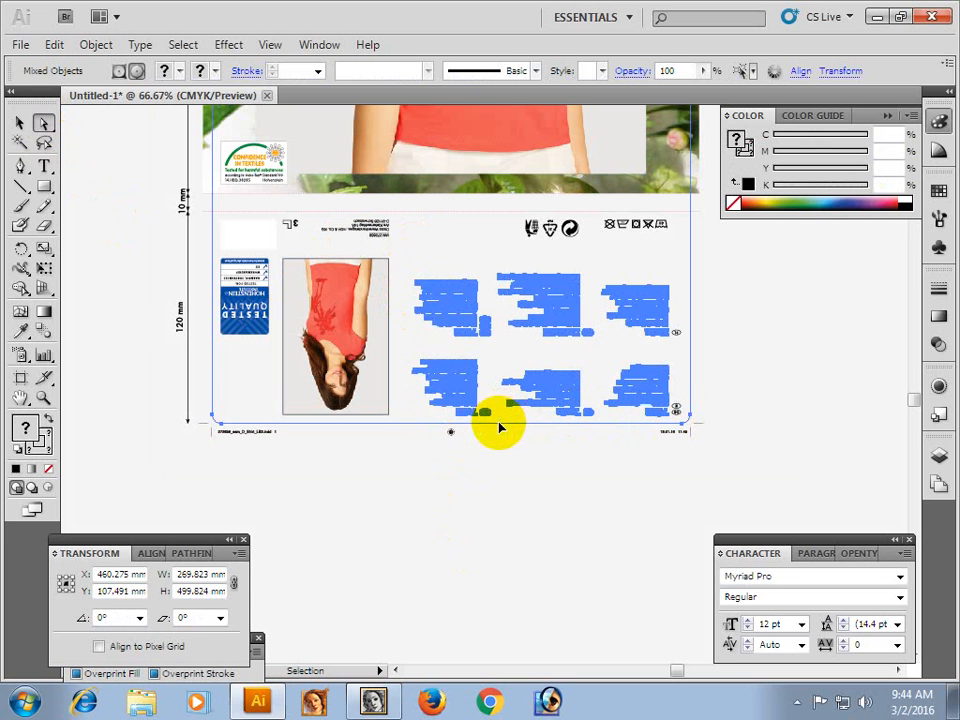
click(500, 428)
Examine the Swedish T-shirt description on the back panel up close and return to the whole panel.
key(z)
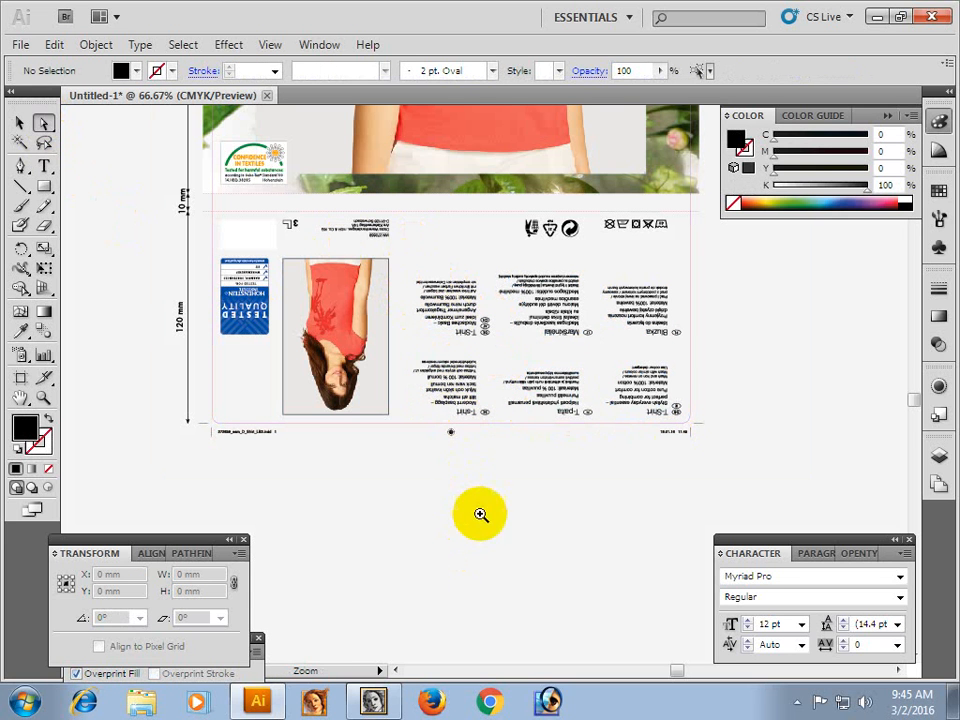
key(ctrl+space)
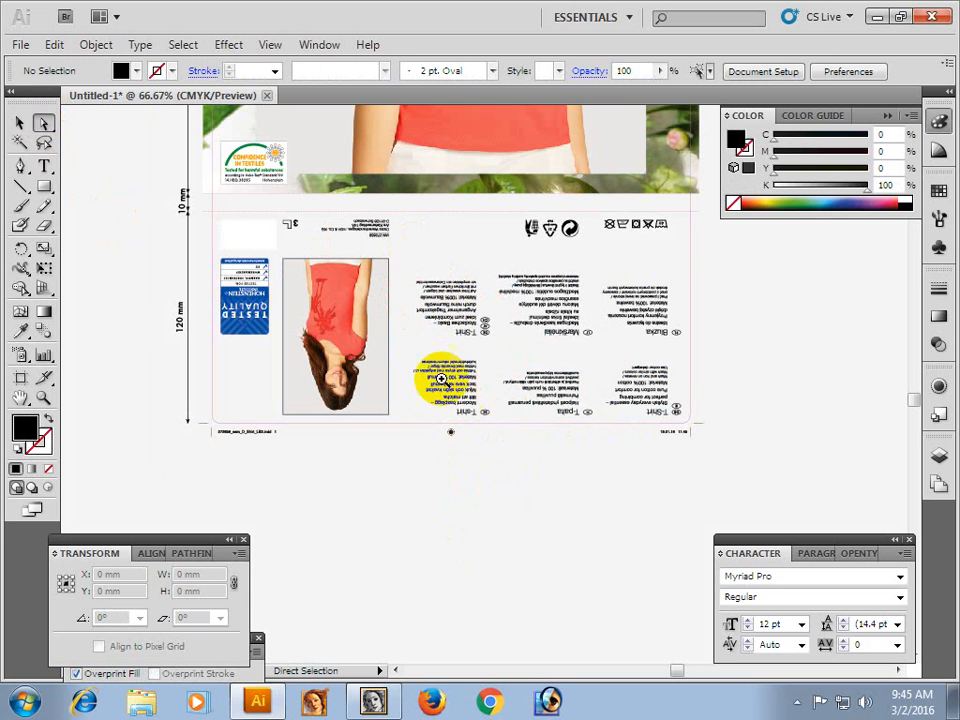
drag(428, 347, 508, 443)
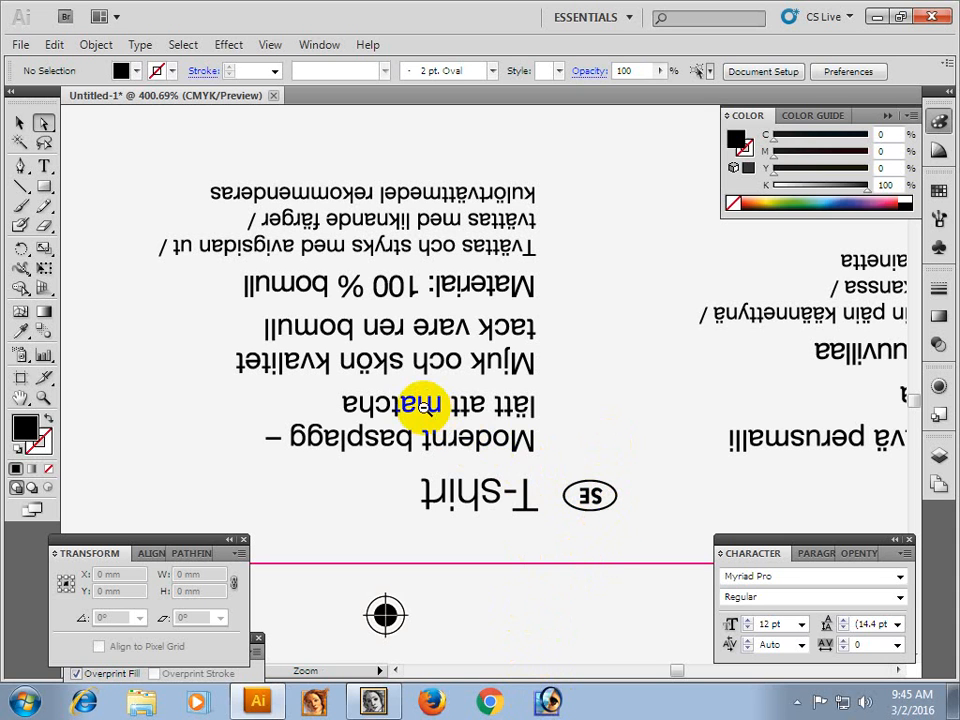
ctrl+alt+click(427, 408)
ctrl+alt+click(425, 408)
ctrl+alt+click(423, 407)
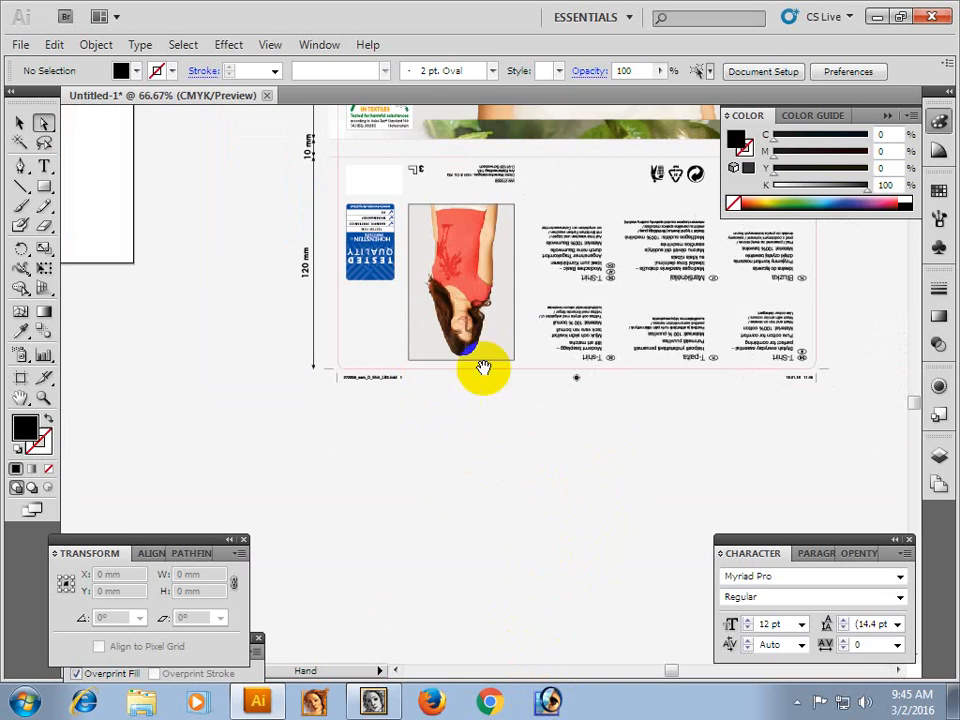
drag(425, 379, 228, 509)
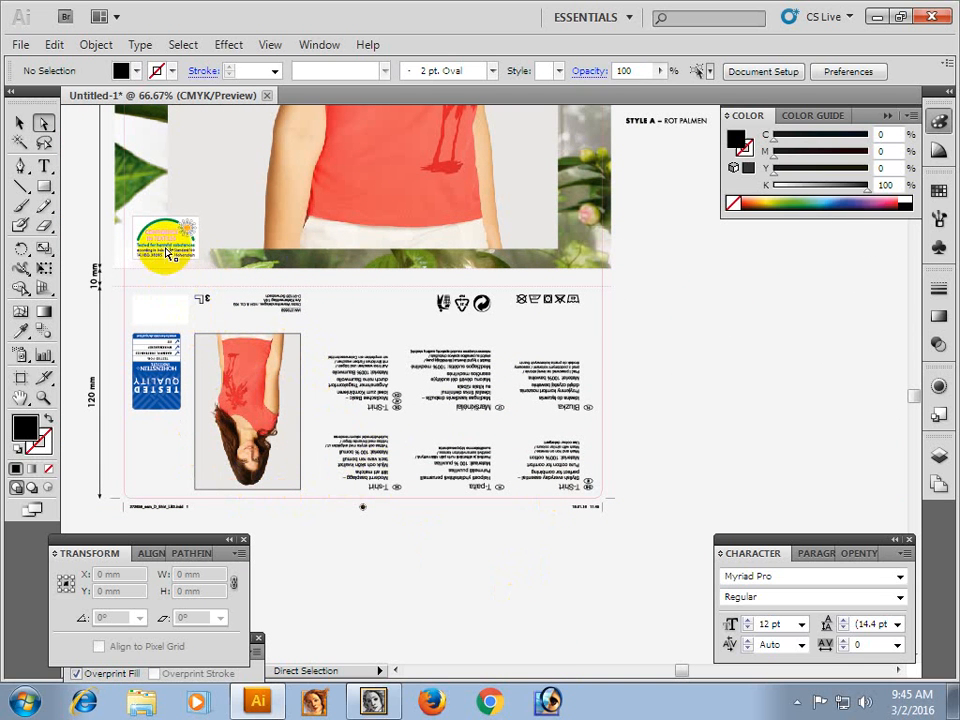
Examine the Confidence in Textiles label on the front panel up close, including its small text and arc.
drag(130, 208, 226, 290)
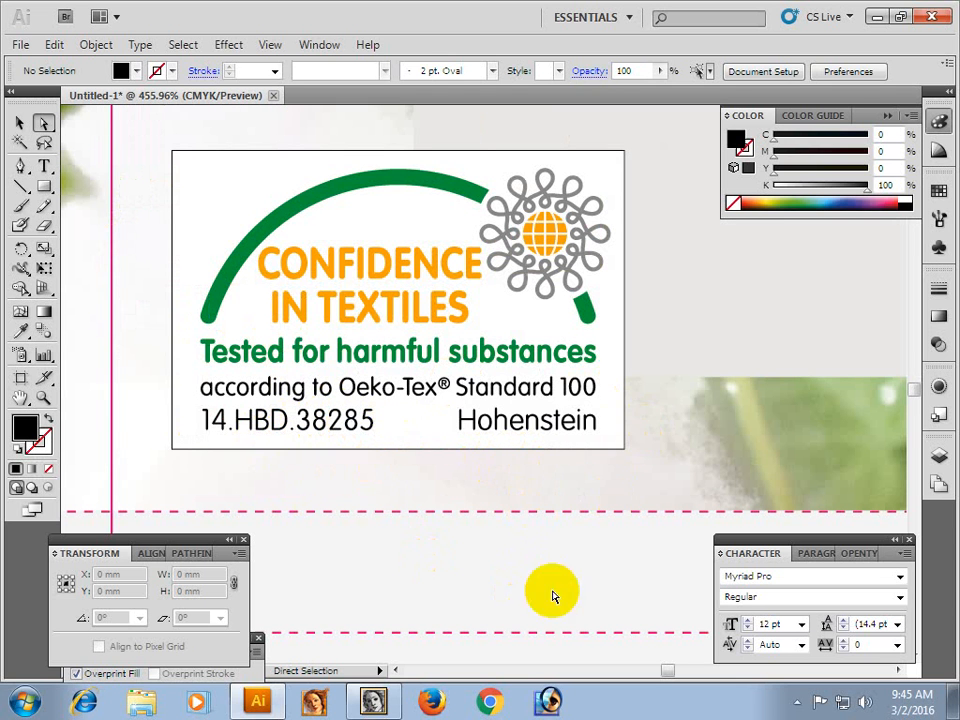
key(ctrl+alt+space)
ctrl+alt+click(491, 377)
ctrl+alt+click(491, 377)
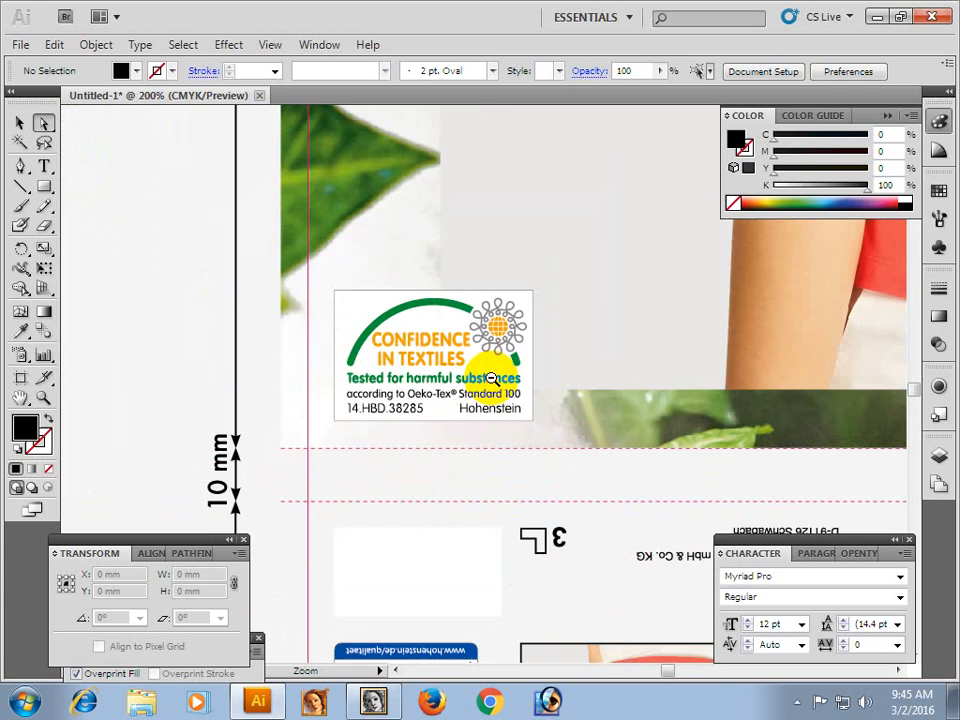
ctrl+alt+click(491, 377)
ctrl+alt+click(491, 378)
ctrl+alt+click(491, 378)
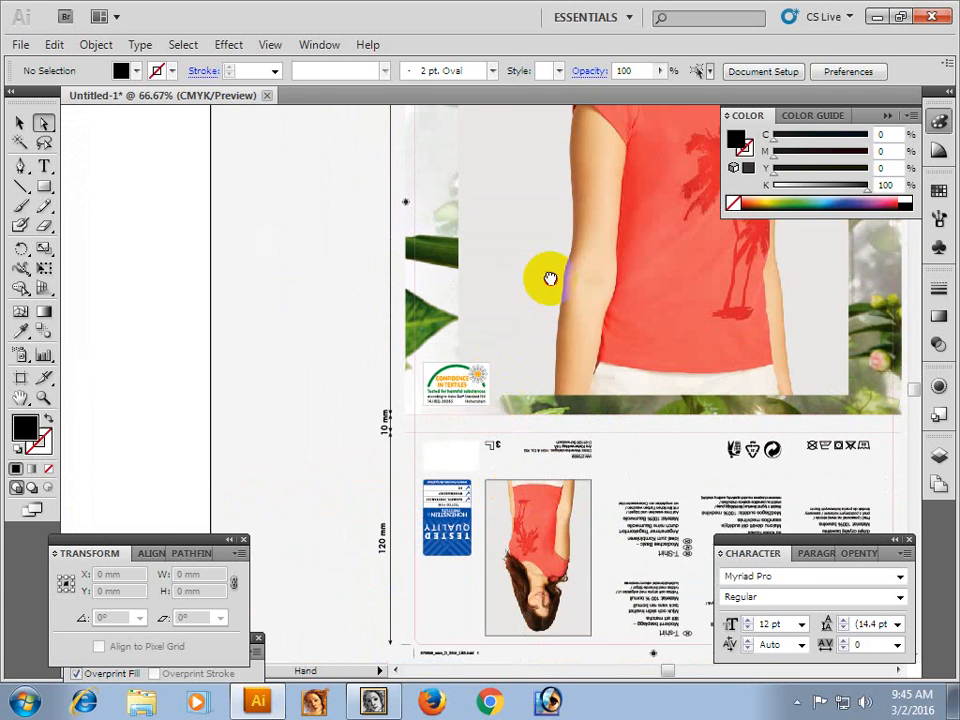
Look over the front panel up to its top edge, select the artwork's outer frame to check its extent, and deselect it.
drag(553, 279, 364, 449)
drag(439, 324, 439, 450)
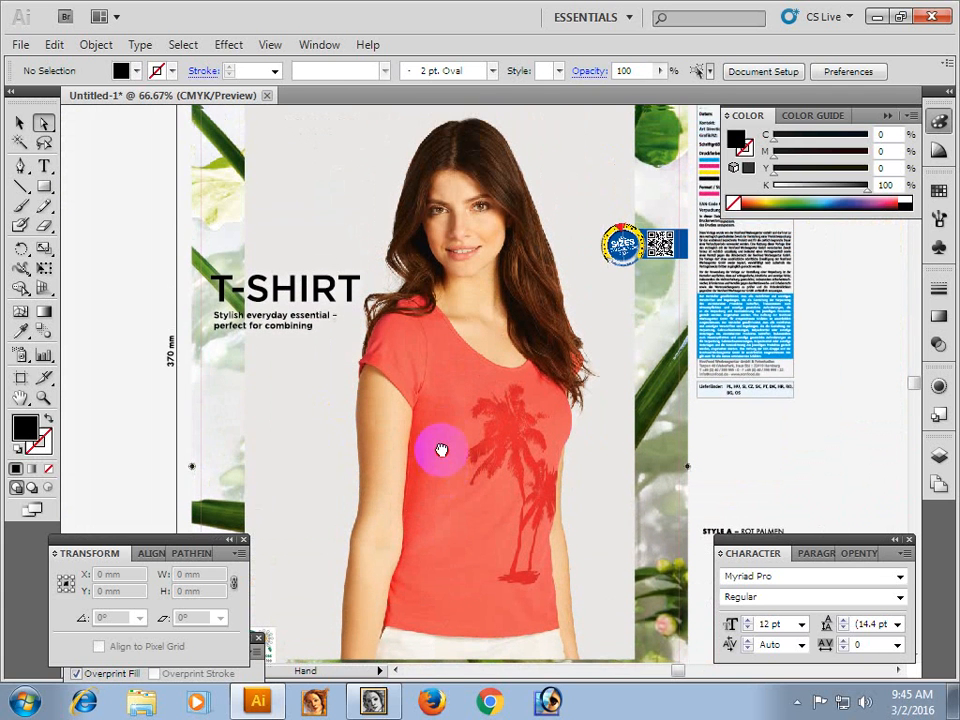
drag(440, 328, 429, 422)
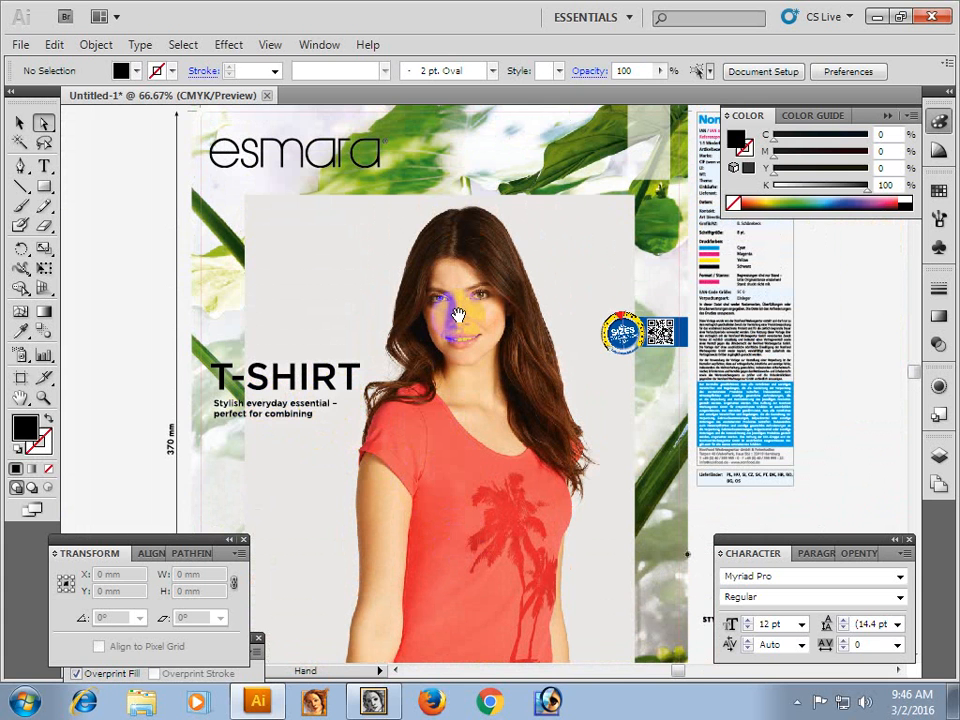
drag(456, 317, 399, 364)
drag(525, 369, 490, 363)
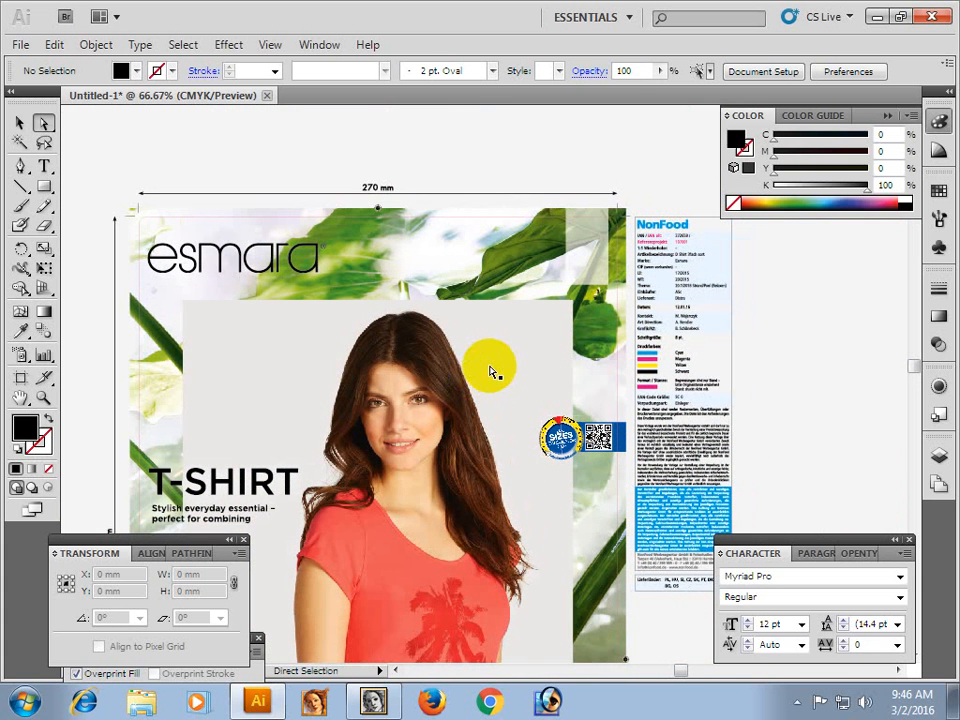
click(446, 161)
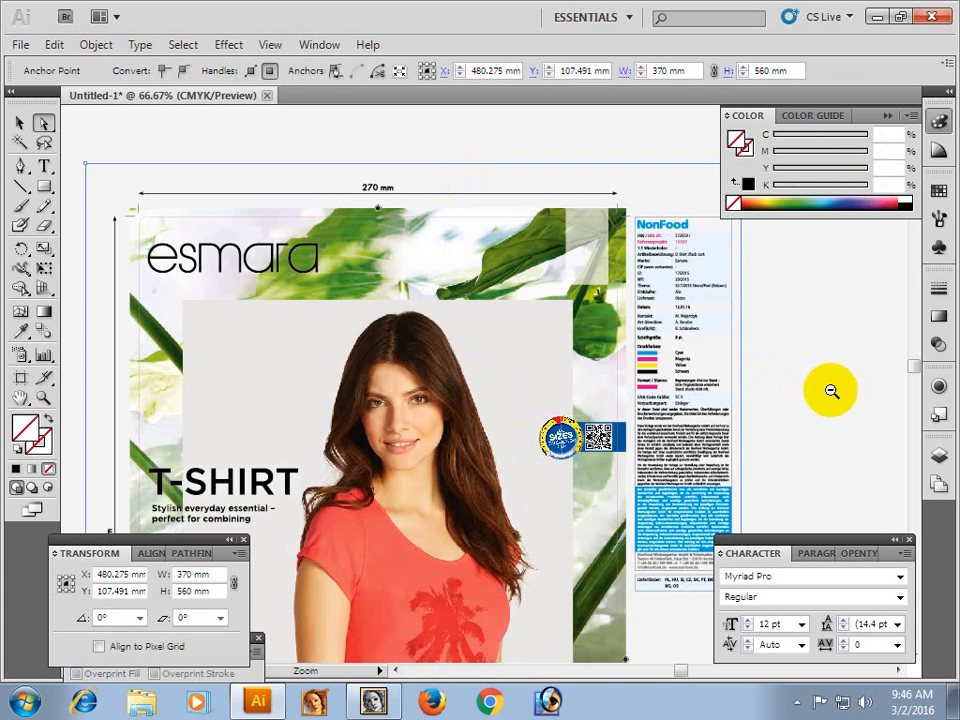
key(ctrl+shift+a)
ctrl+alt+click(519, 302)
ctrl+alt+click(519, 300)
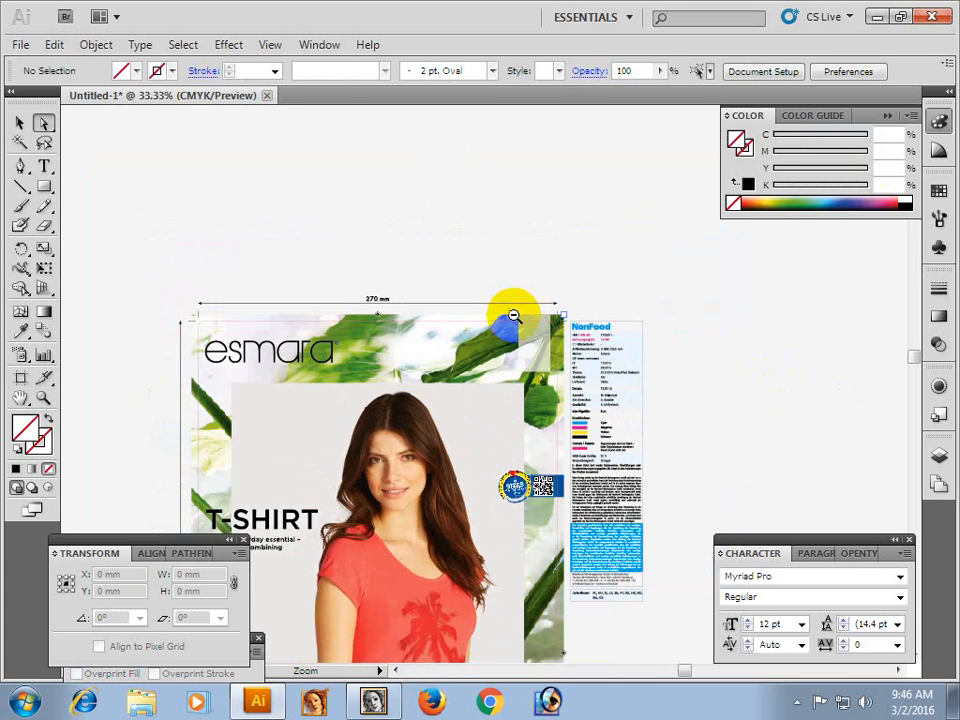
Place page 2 of the PDF 272659_3 from the MICRO FIBER PHOTO CARD folder as a linked file, cropped to Media.
key(ctrl+o)
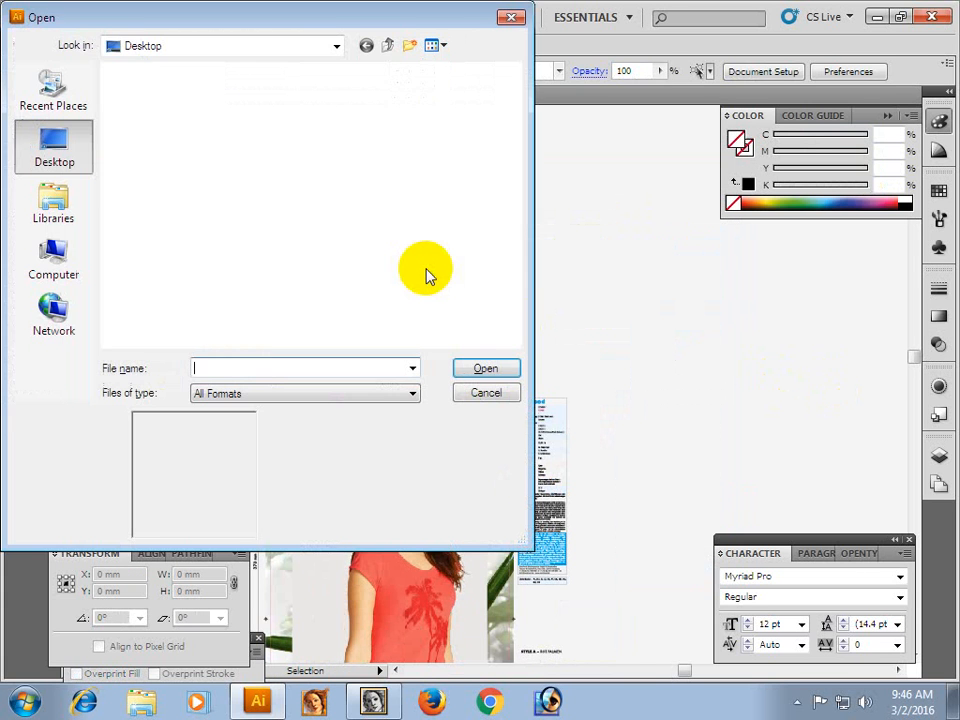
click(485, 394)
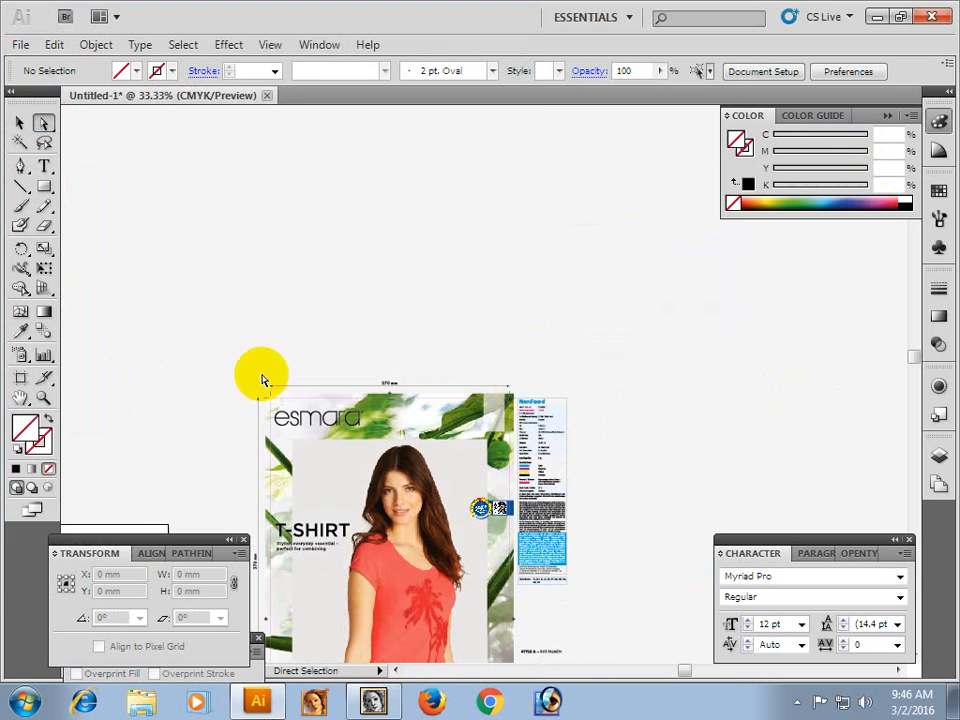
click(19, 44)
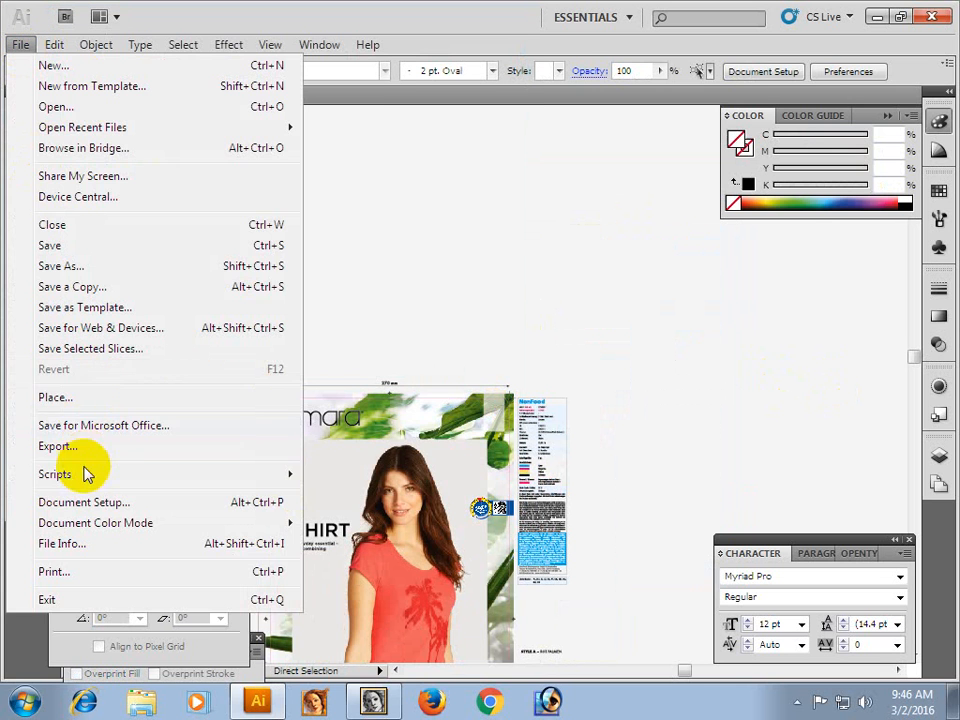
click(52, 397)
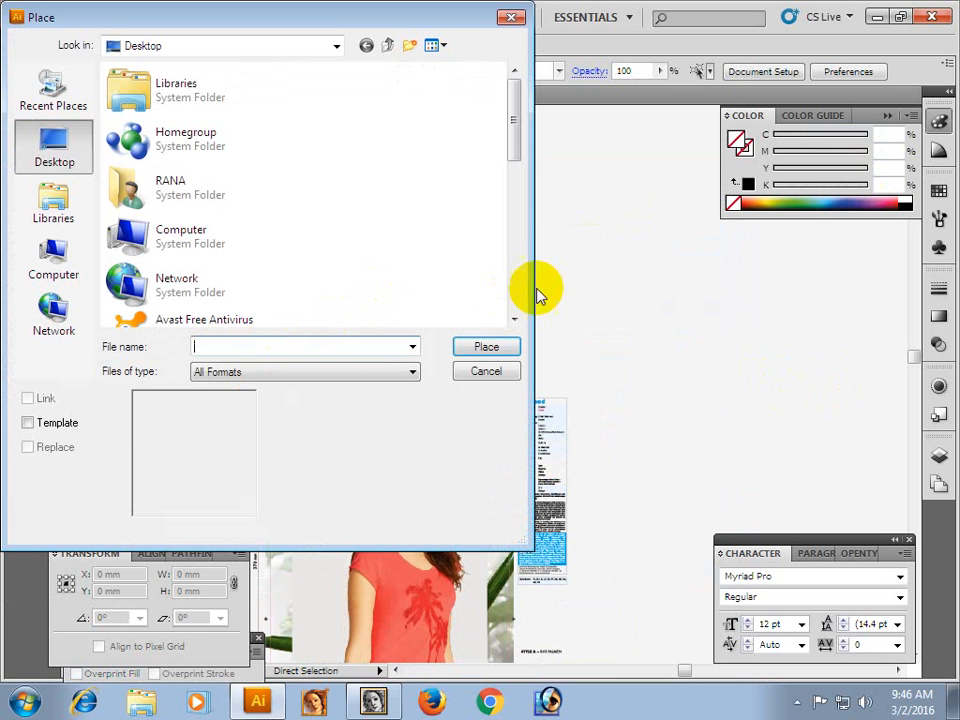
drag(518, 150, 525, 300)
click(225, 253)
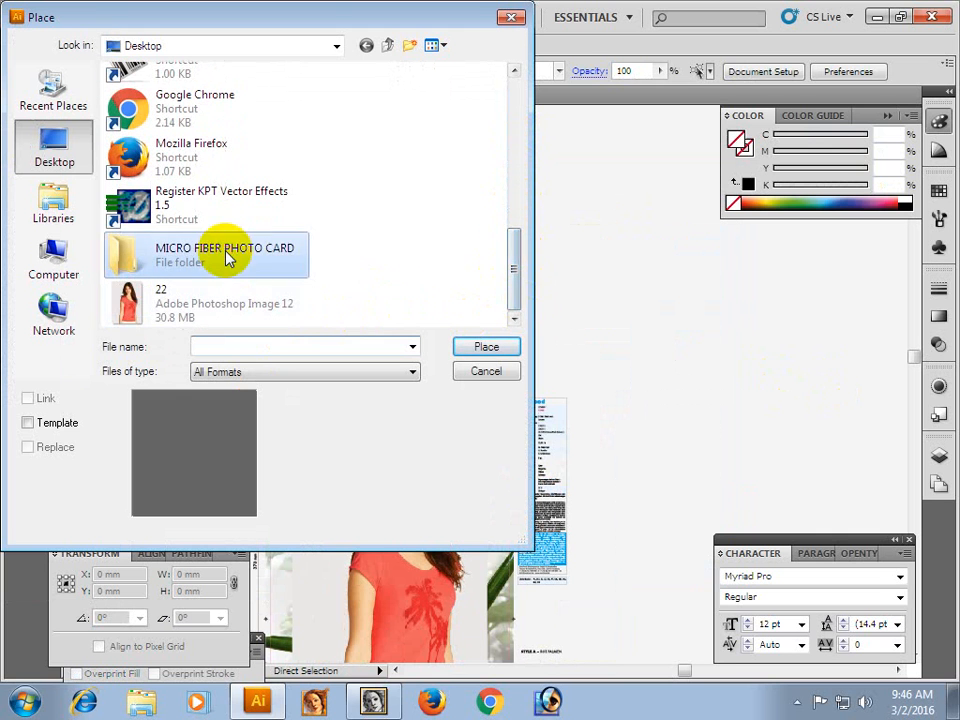
click(482, 352)
click(141, 94)
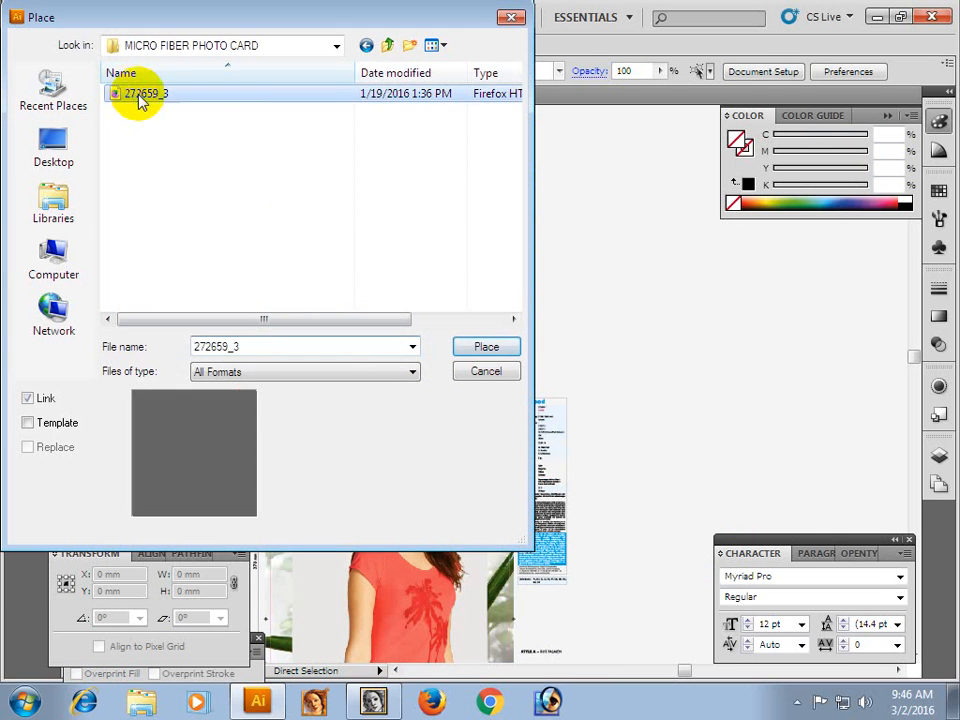
click(487, 348)
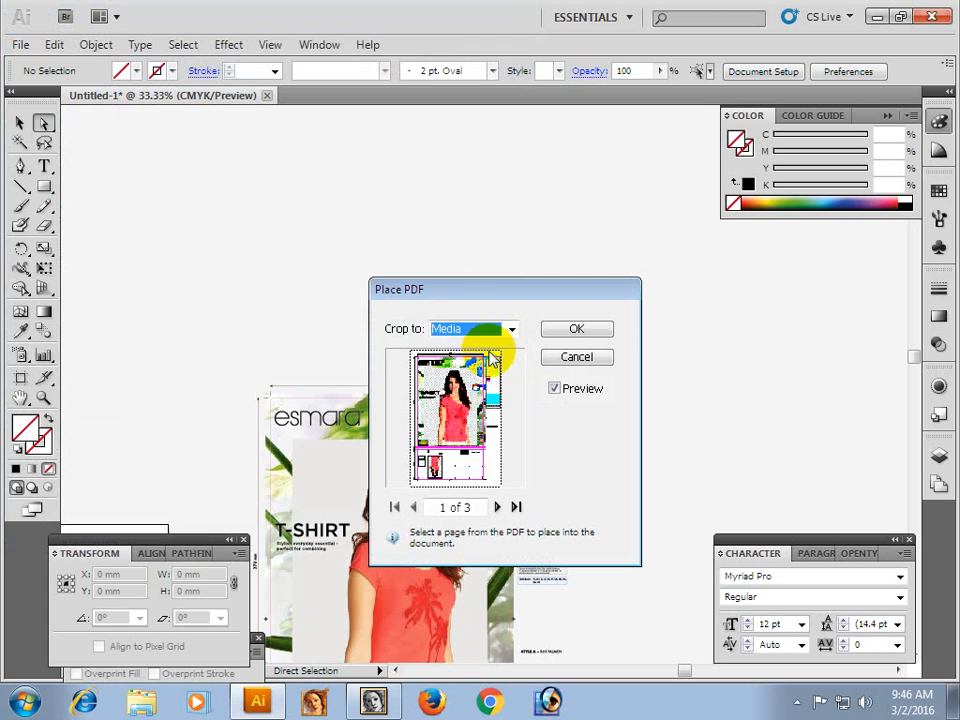
click(499, 508)
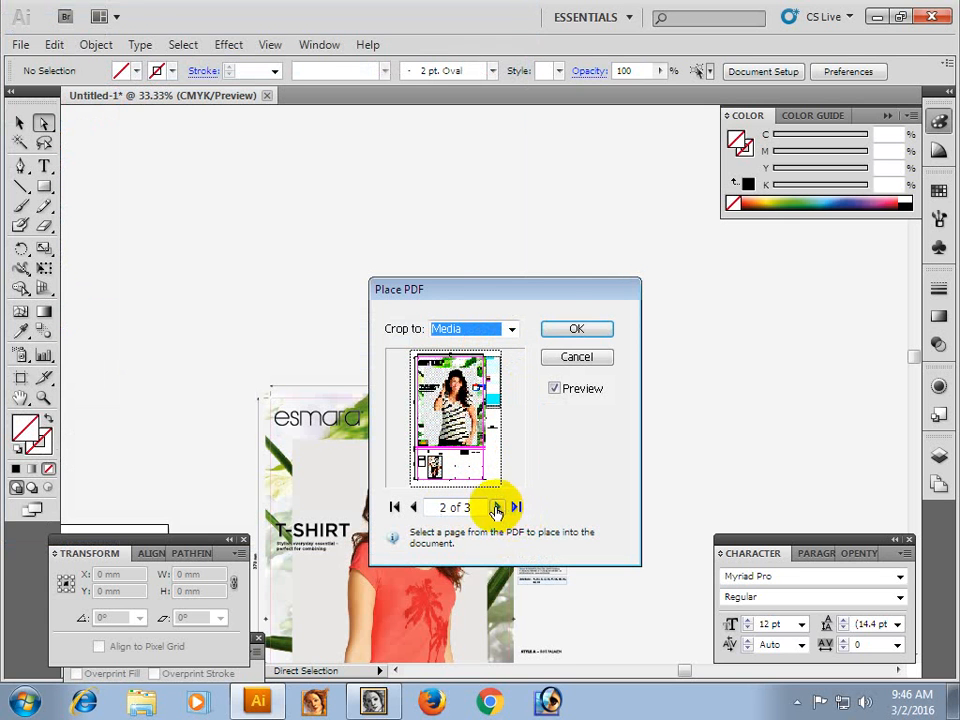
click(570, 333)
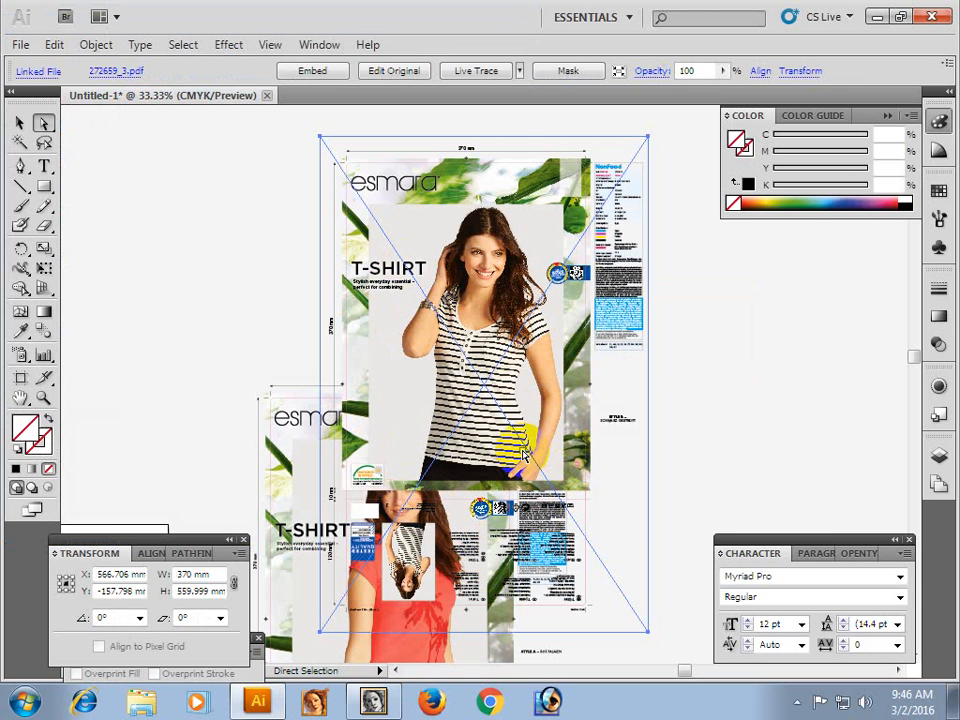
Move the placed striped T-shirt page clear of the first artwork, beside its information column and level with it.
drag(456, 386, 221, 339)
drag(387, 376, 557, 401)
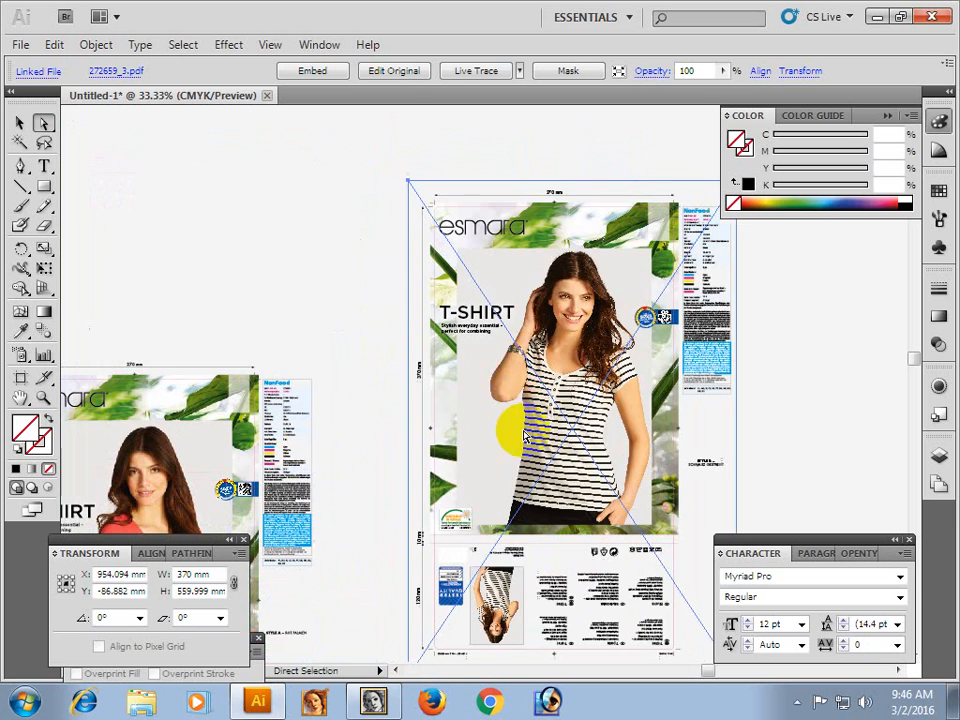
drag(508, 336, 518, 487)
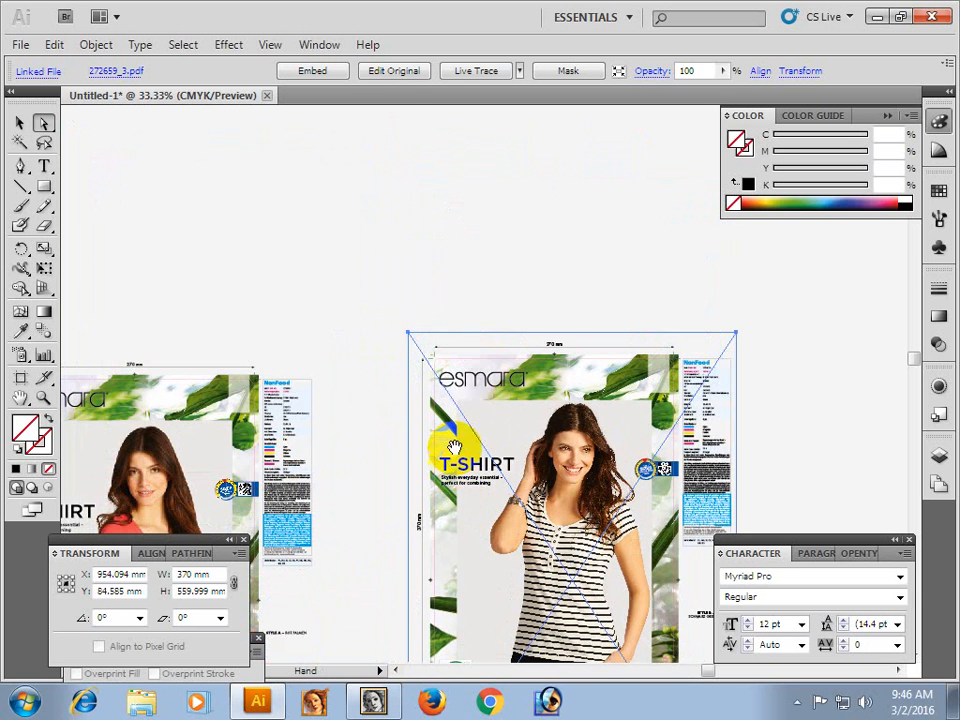
drag(447, 427, 313, 271)
drag(392, 333, 417, 352)
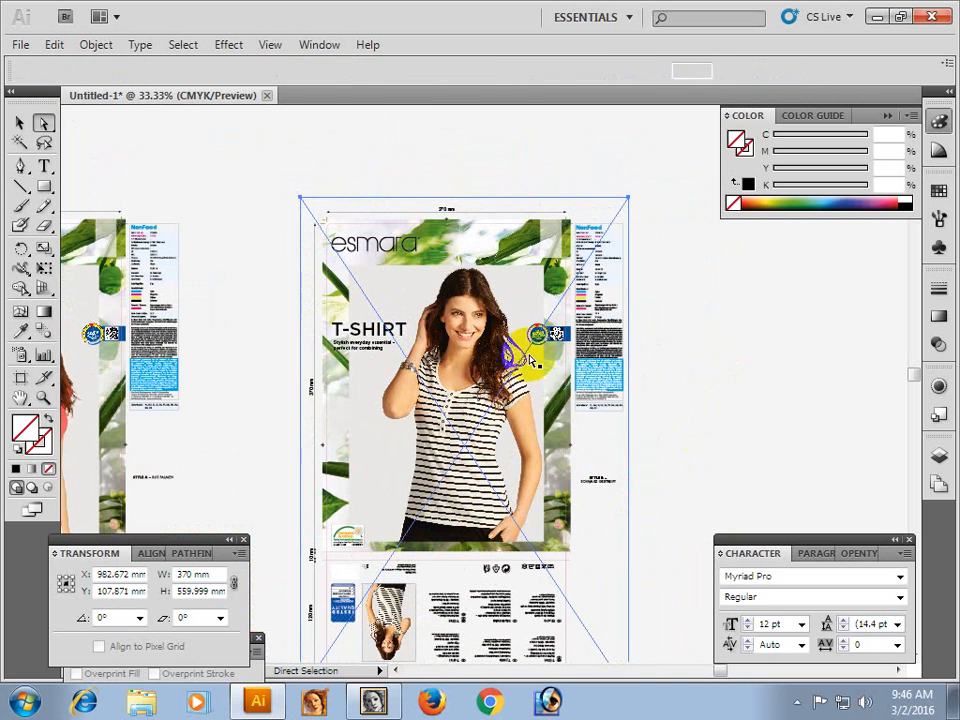
Flatten the transparency of the placed striped T-shirt page with all text converted to outlines and a raster/vector balance of 75, and deselect it.
key(ctrl+shift+a)
click(422, 368)
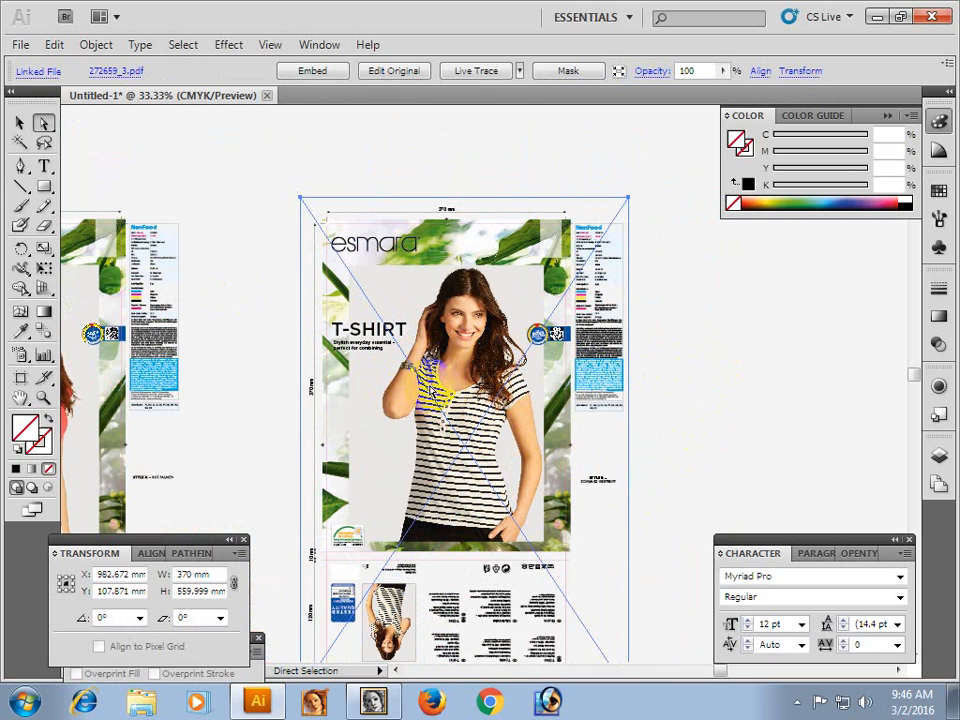
click(95, 45)
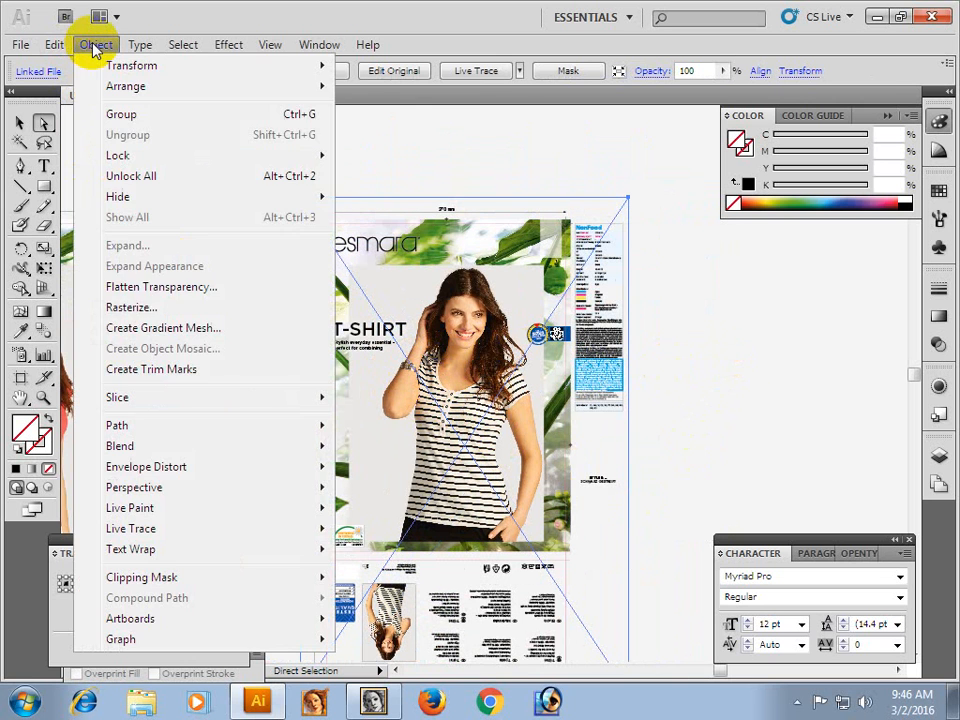
click(143, 288)
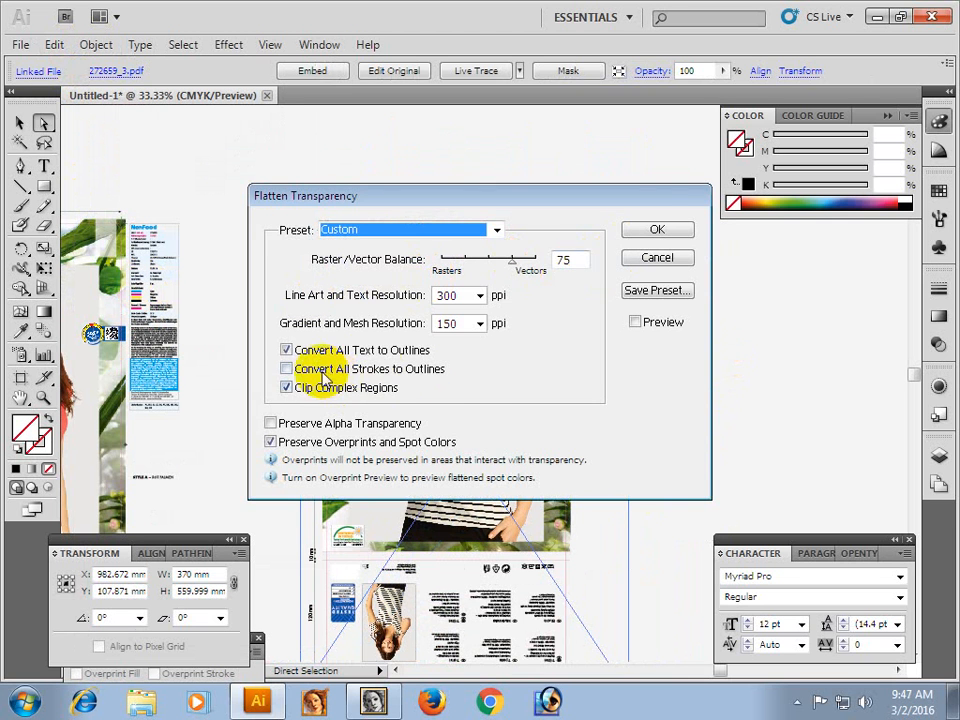
click(659, 232)
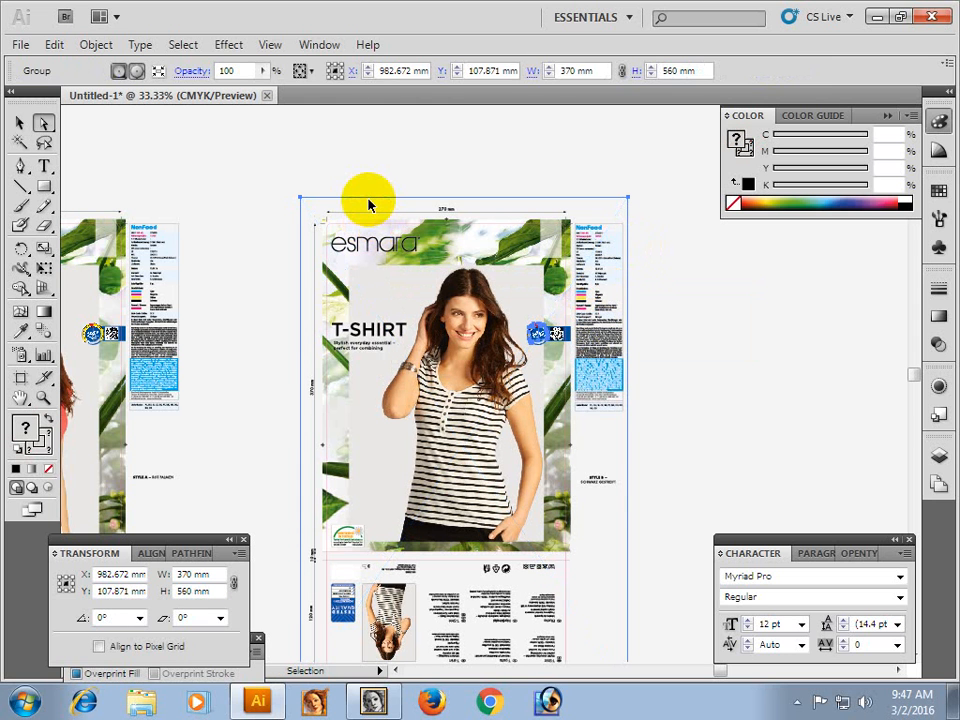
click(378, 167)
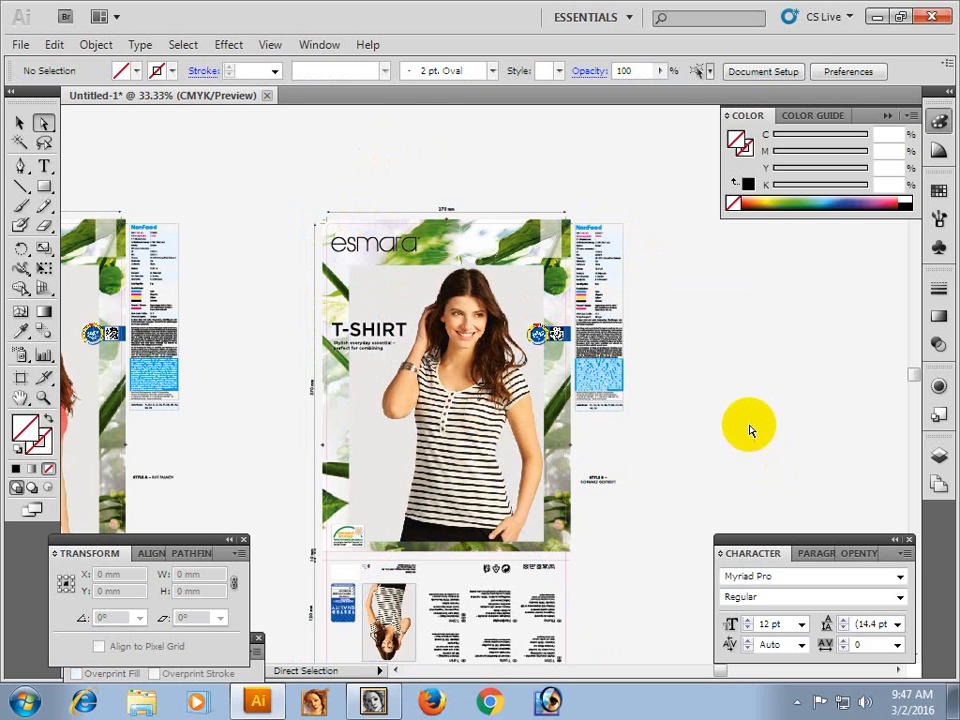
Examine the striped T-shirt artwork's lower panel with its care symbols and multilingual text, and look over the front panel up to its top edge.
key(space)
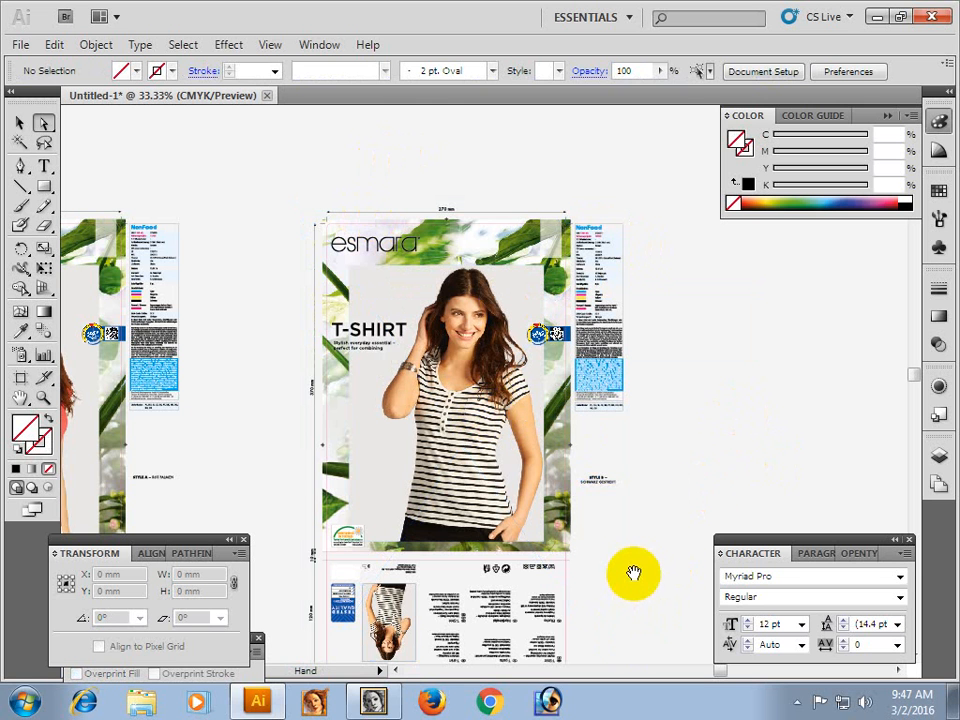
drag(632, 537, 561, 450)
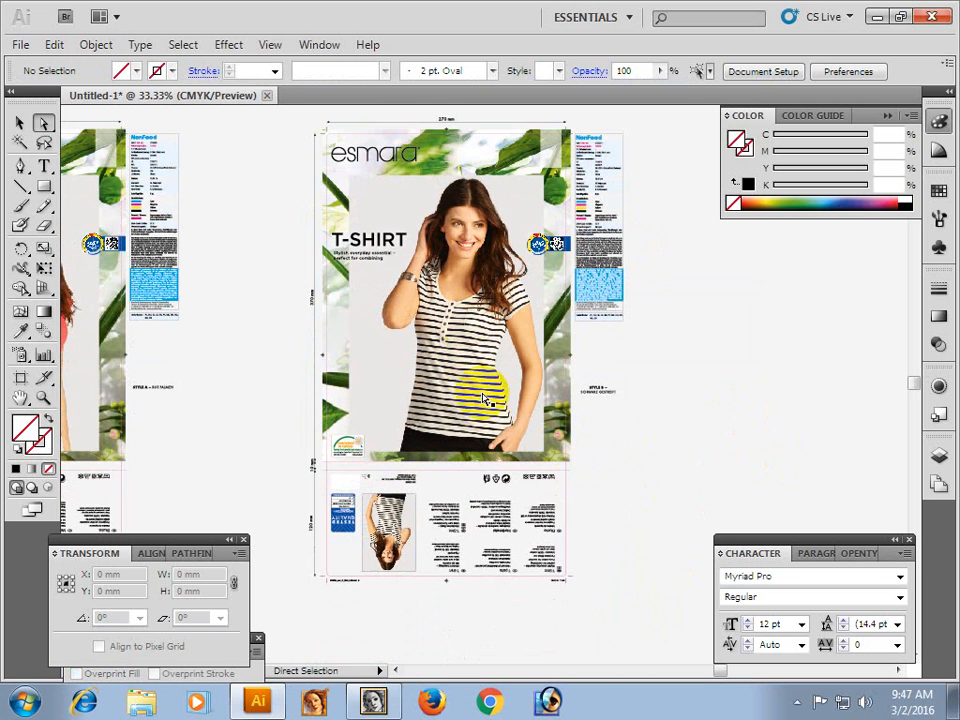
drag(461, 338, 463, 392)
key(ctrl+space)
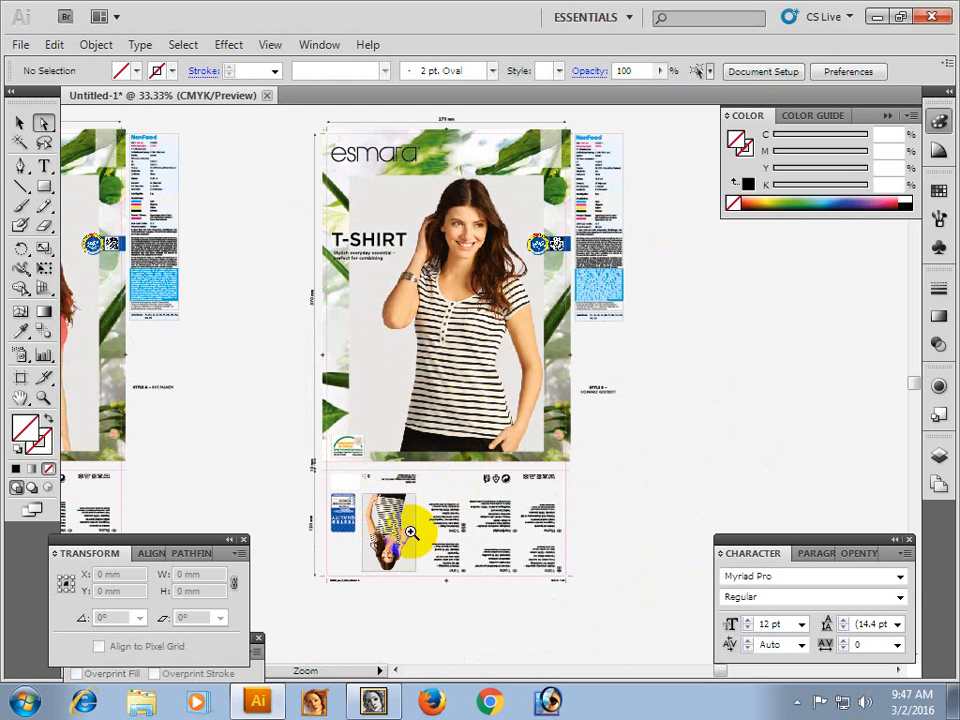
drag(437, 461, 583, 596)
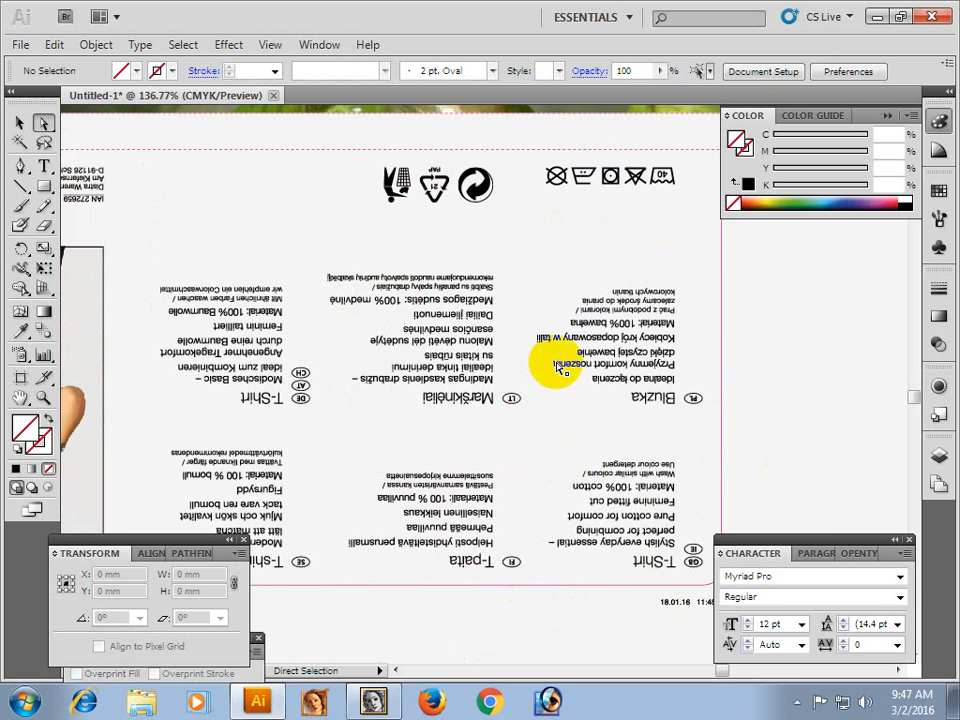
key(ctrl+space)
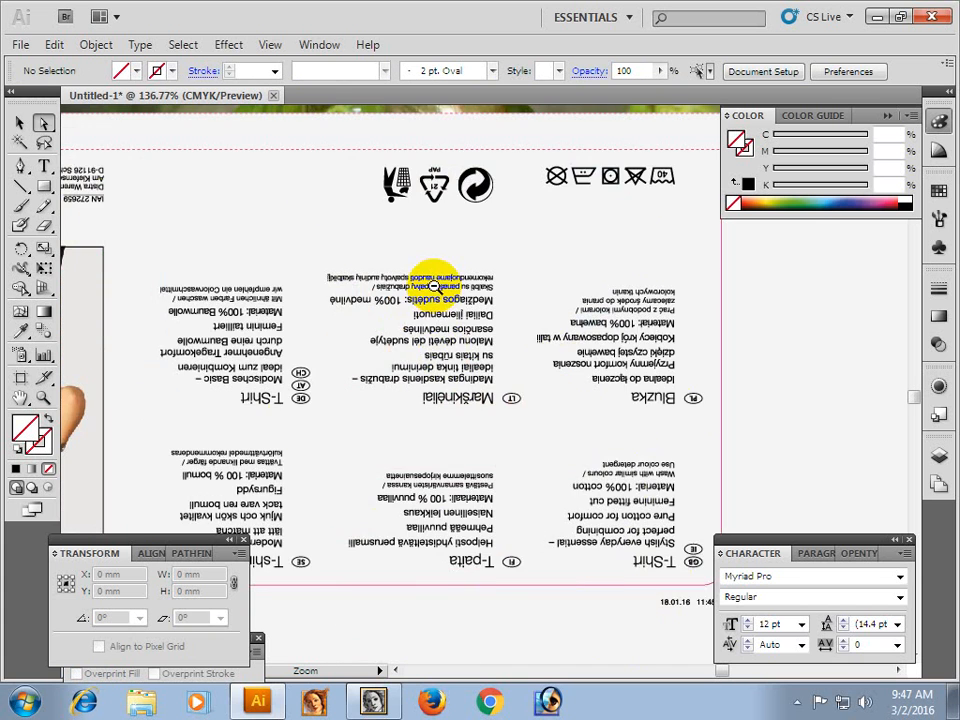
ctrl+alt+click(432, 285)
ctrl+alt+click(434, 289)
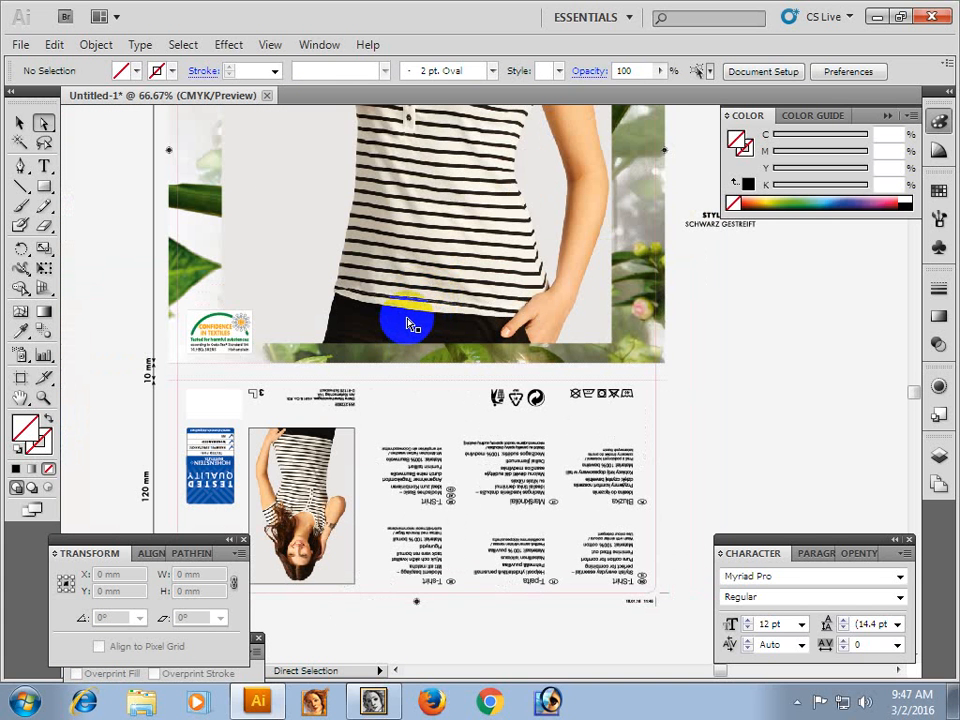
key(space)
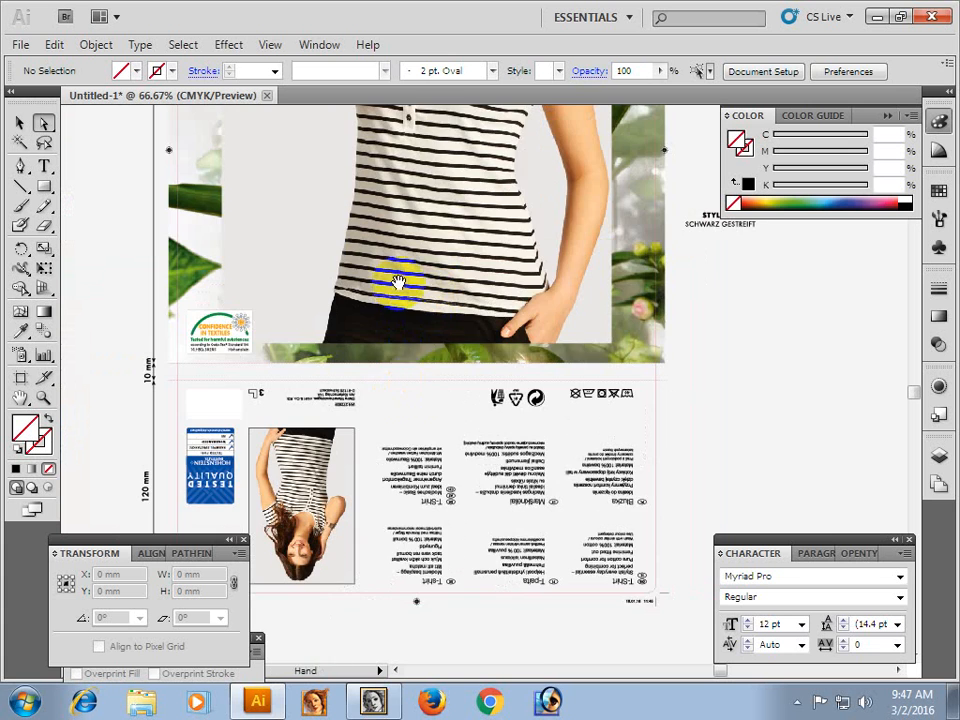
drag(399, 302, 407, 548)
drag(392, 429, 380, 590)
drag(438, 366, 401, 434)
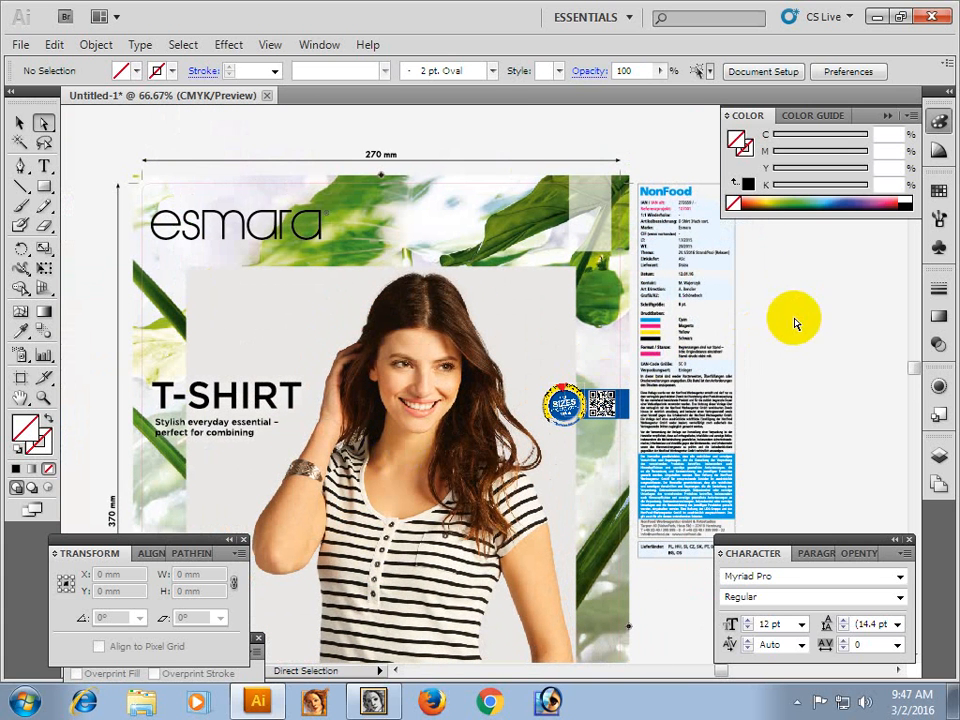
Read the NonFood information column beside the striped T-shirt artwork from its header down to the Lieferländer box.
key(space)
drag(578, 330, 480, 338)
key(ctrl+space)
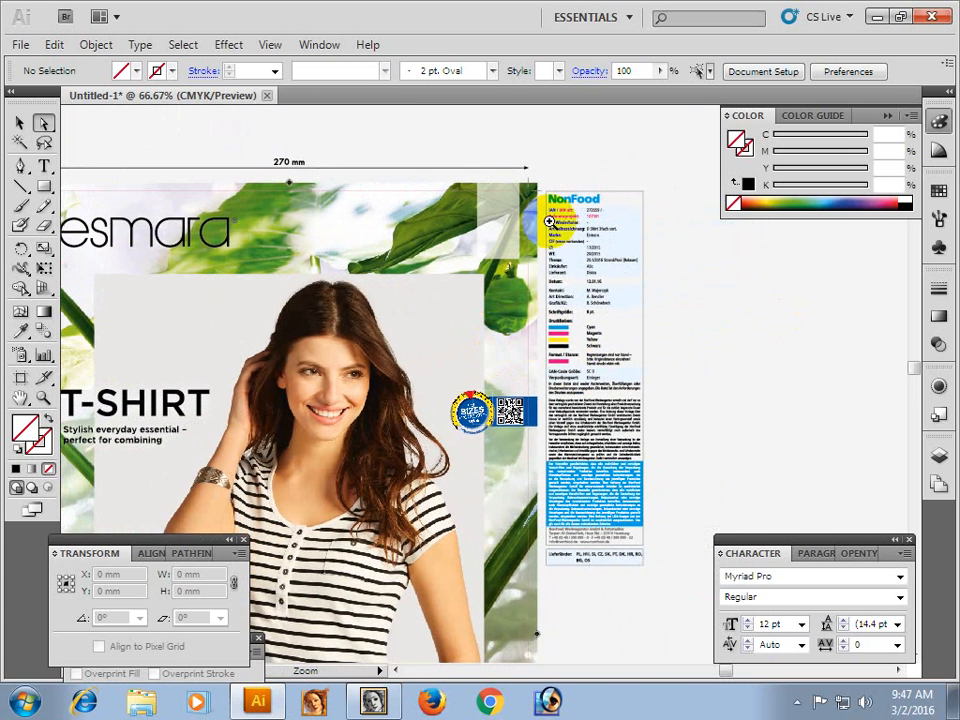
drag(549, 222, 664, 358)
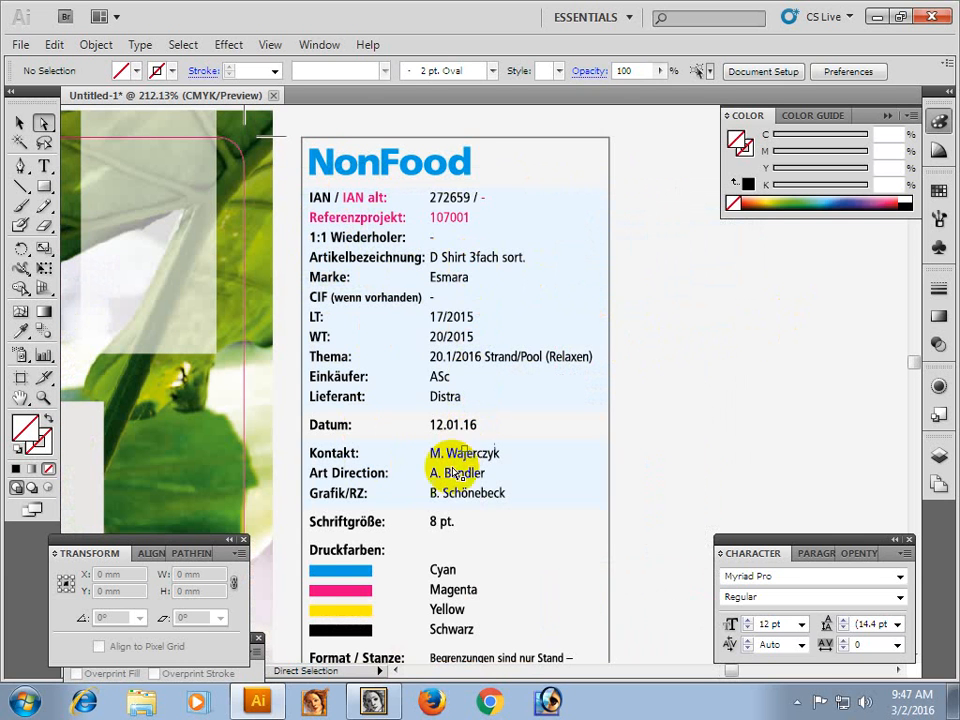
key(space)
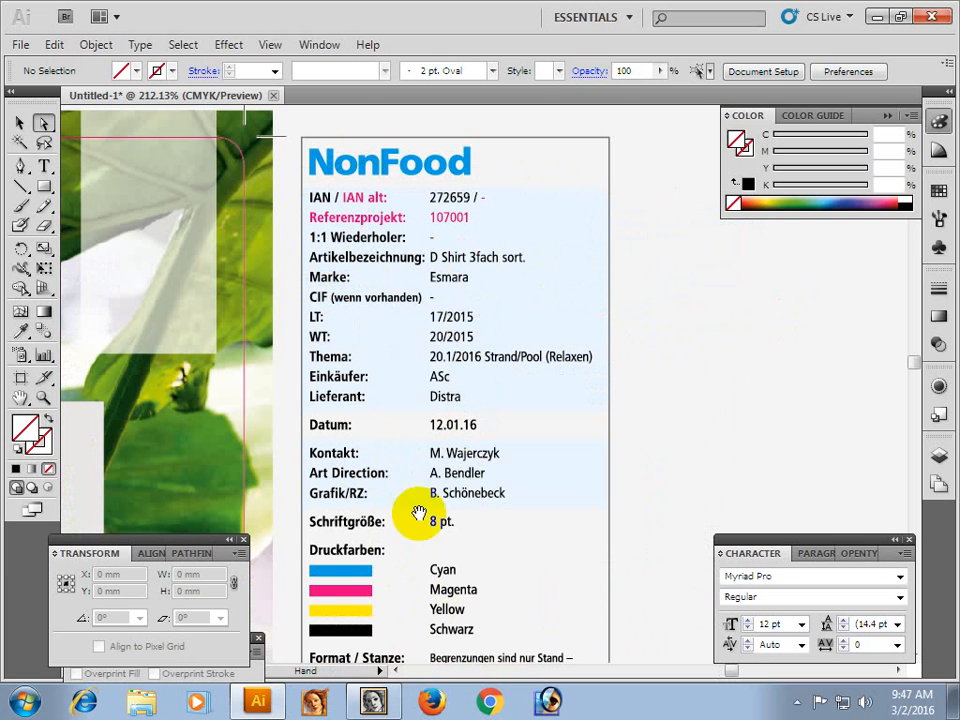
key(space)
drag(504, 497, 540, 346)
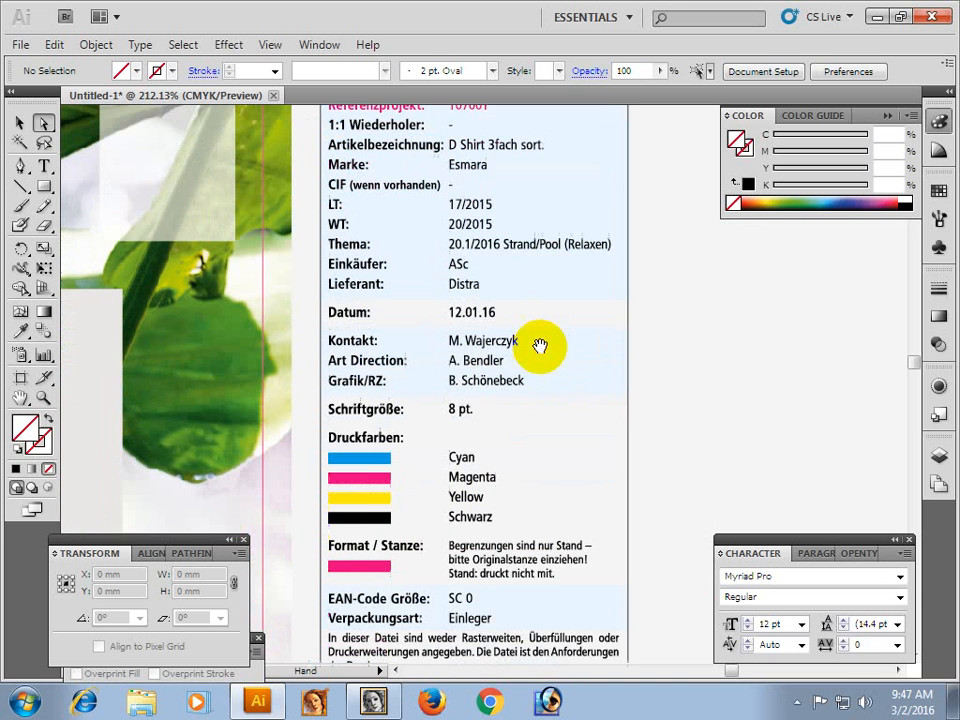
drag(491, 500, 496, 445)
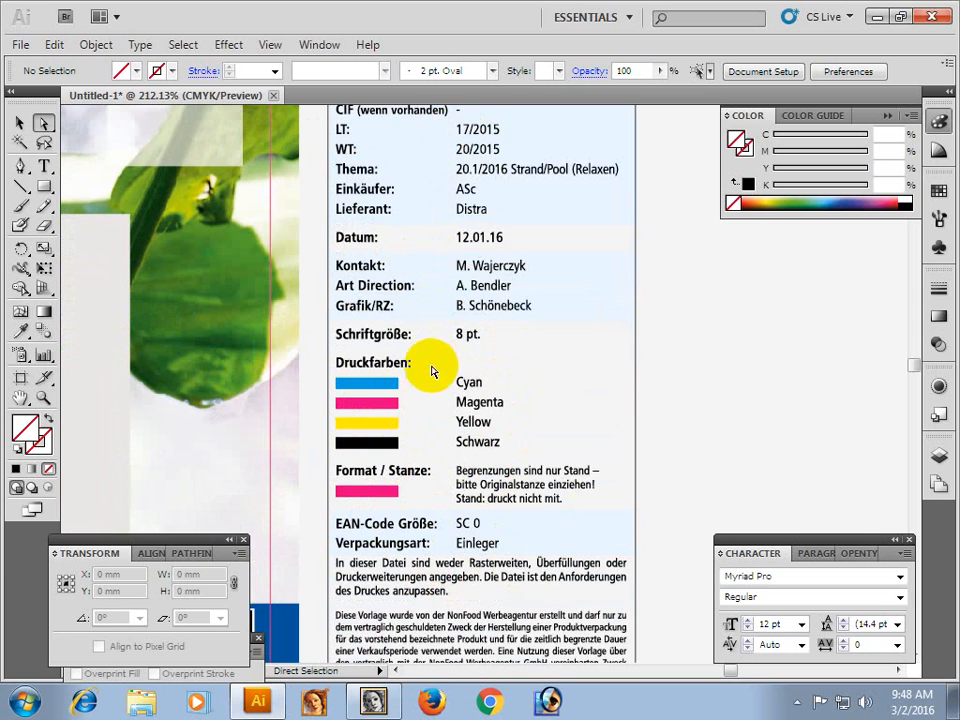
scroll(467, 521, down, 5)
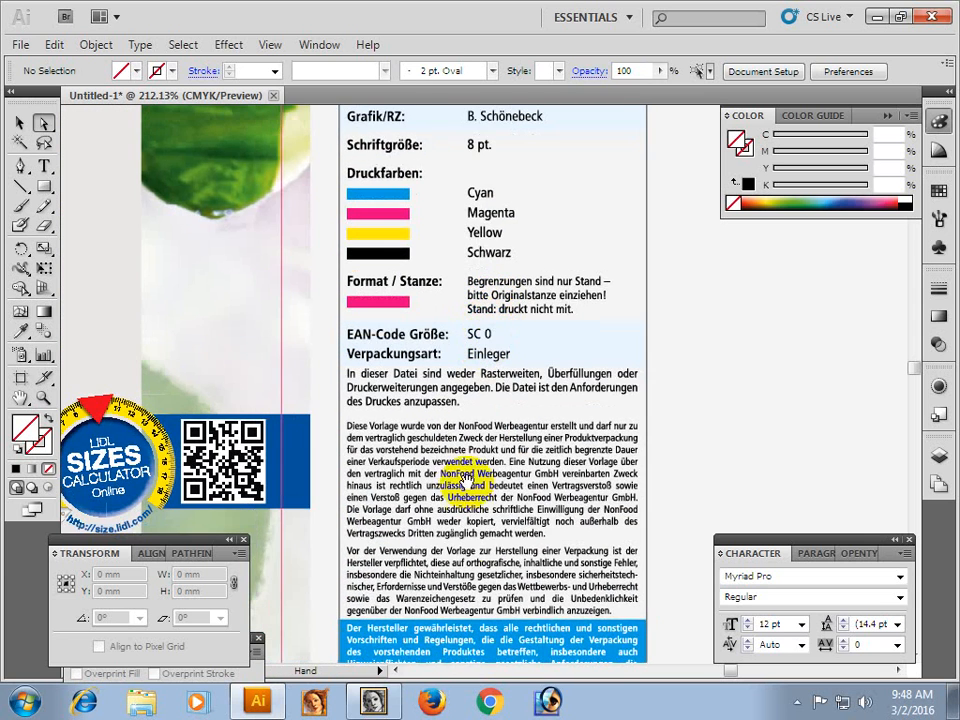
scroll(462, 470, down, 4)
scroll(470, 350, down, 4)
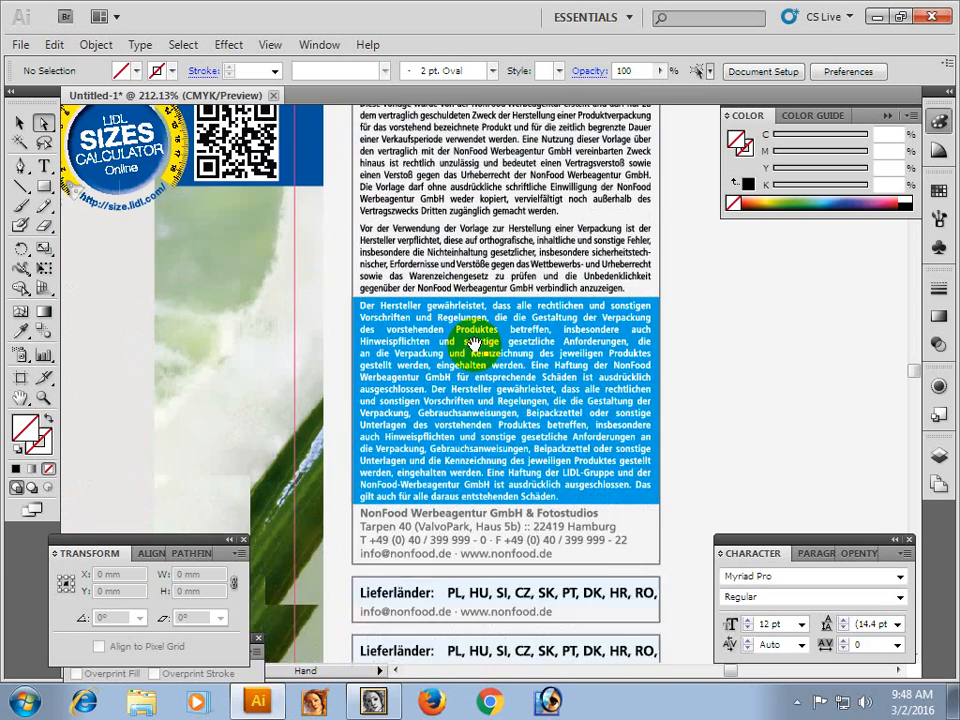
scroll(470, 345, down, 1)
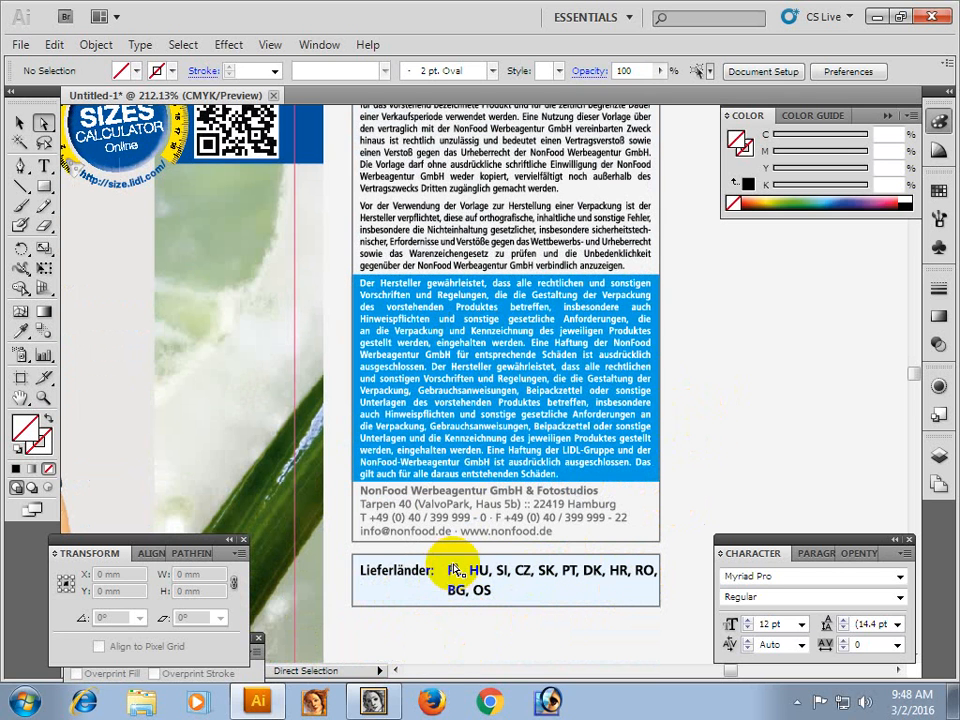
Recheck the information column back up to its header, examine the project details closely, and return to an overview of the artwork.
key(ctrl+alt+space)
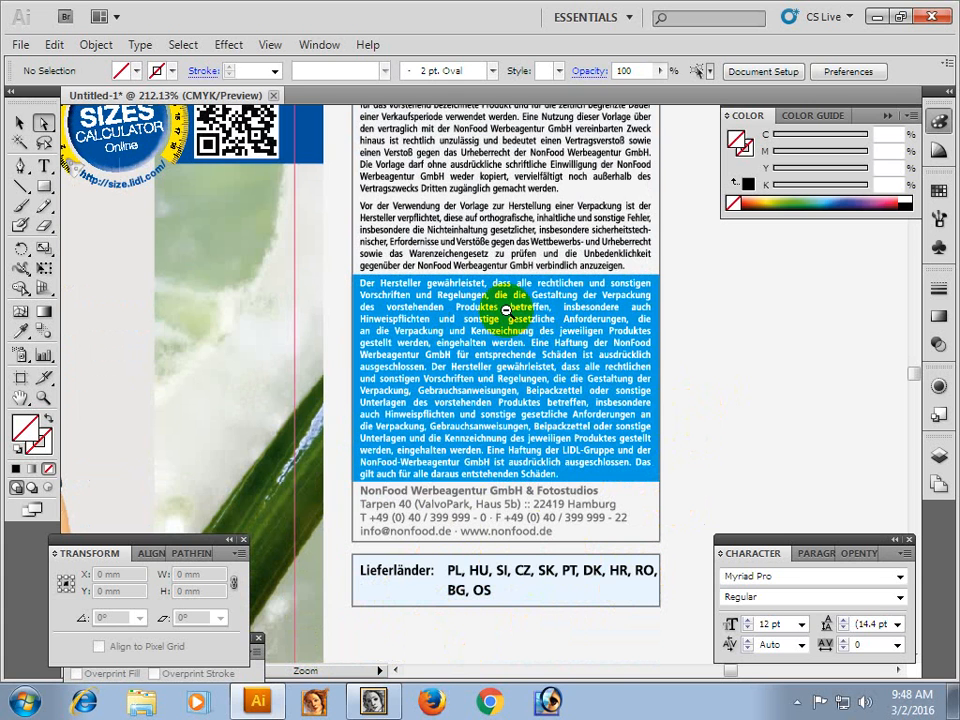
ctrl+alt+click(458, 332)
ctrl+alt+click(463, 328)
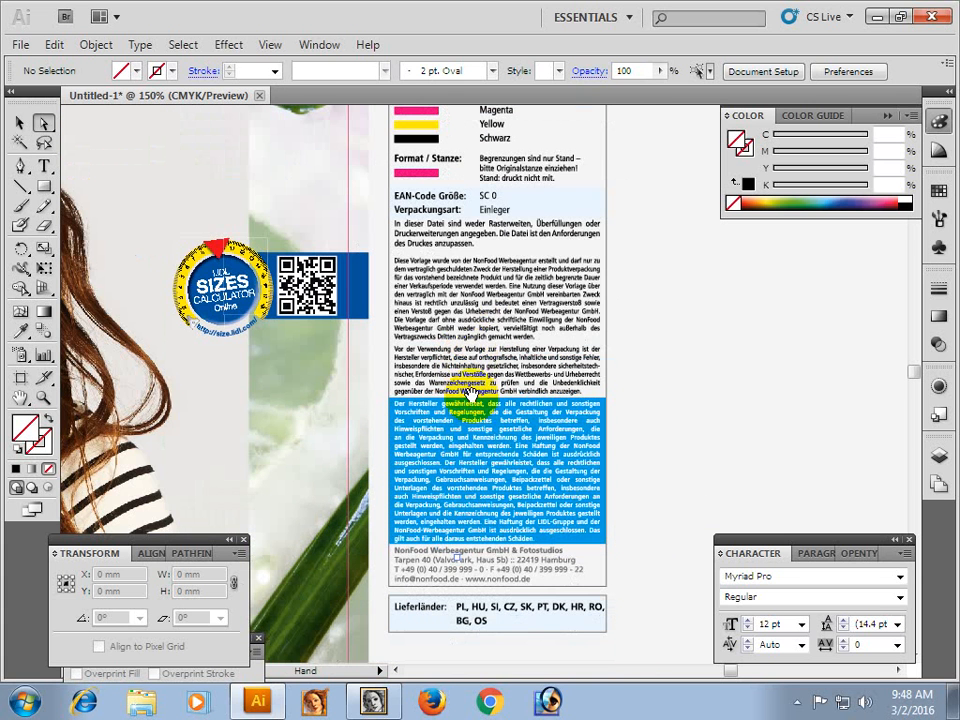
key(space)
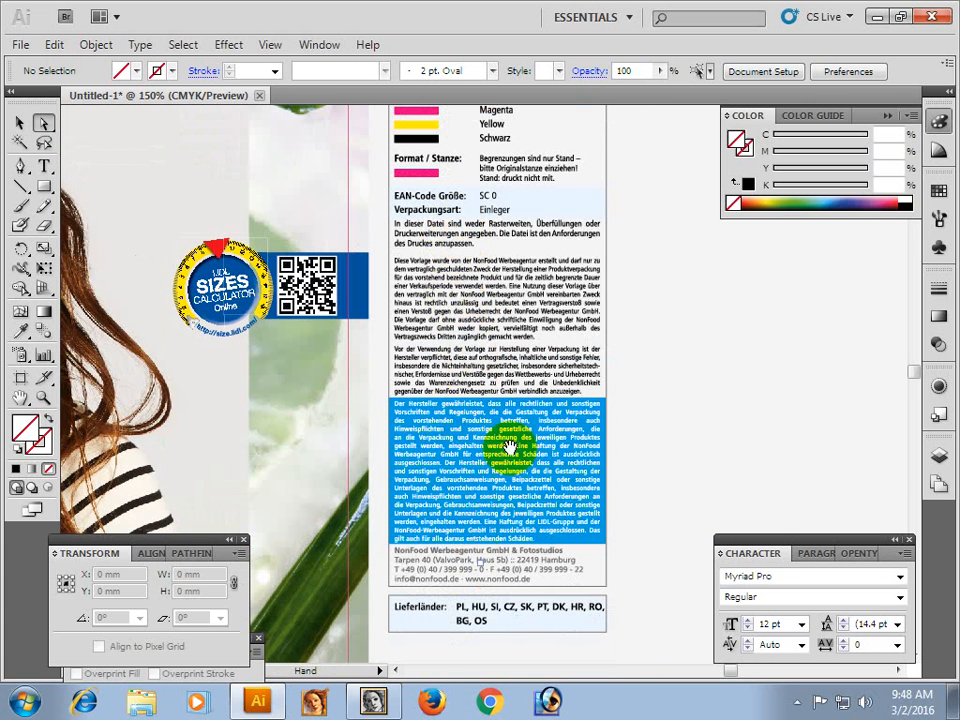
drag(512, 245, 518, 489)
drag(533, 298, 544, 431)
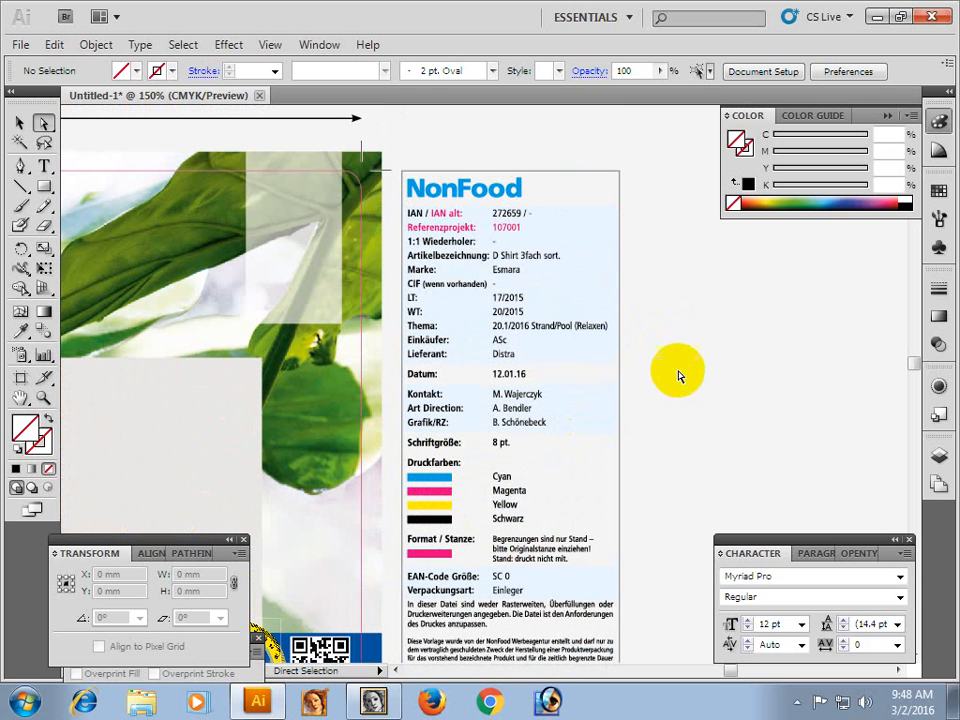
key(ctrl+space)
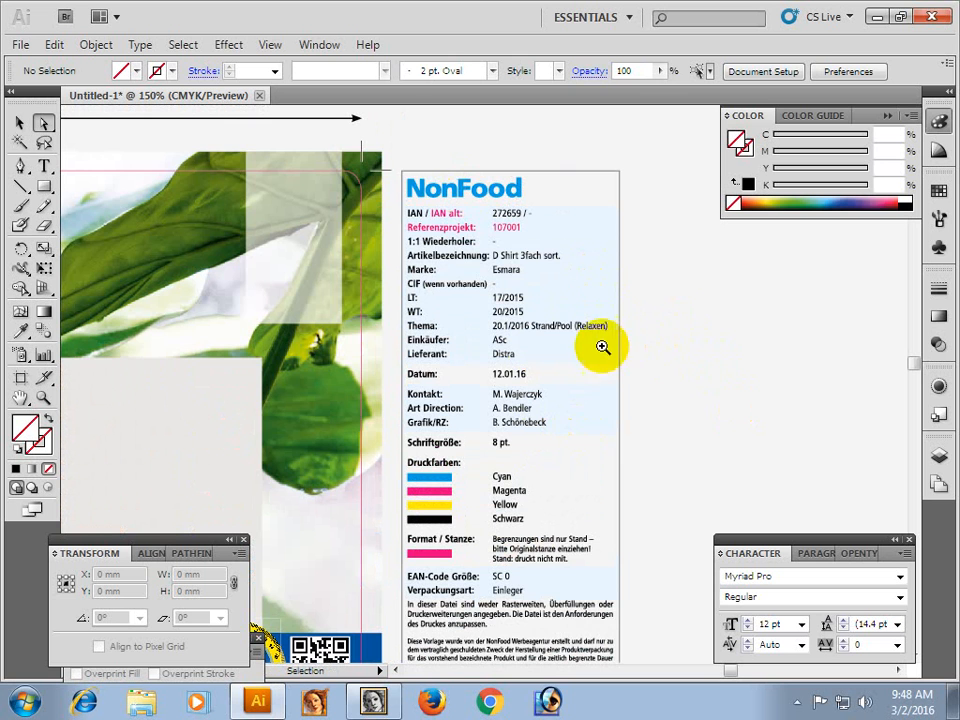
drag(396, 164, 647, 476)
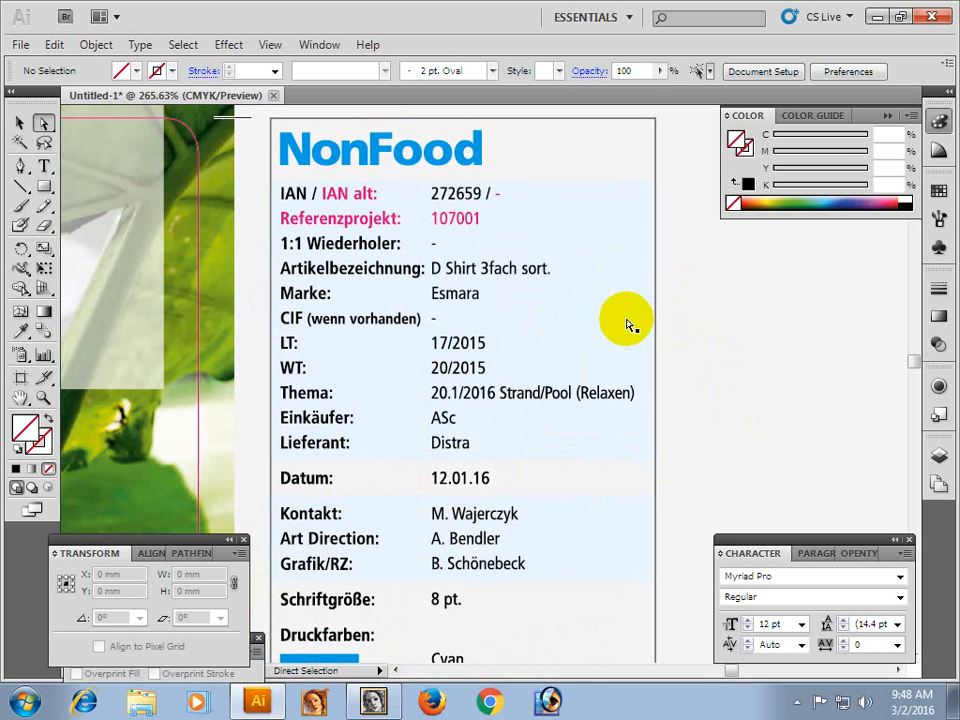
click(22, 126)
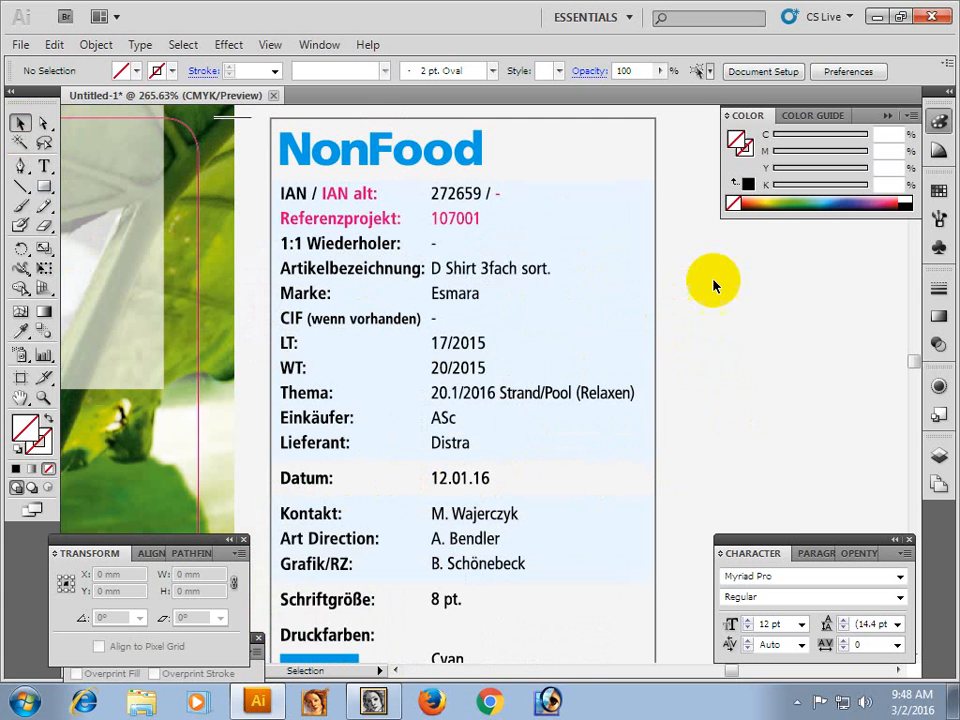
key(ctrl+alt+space)
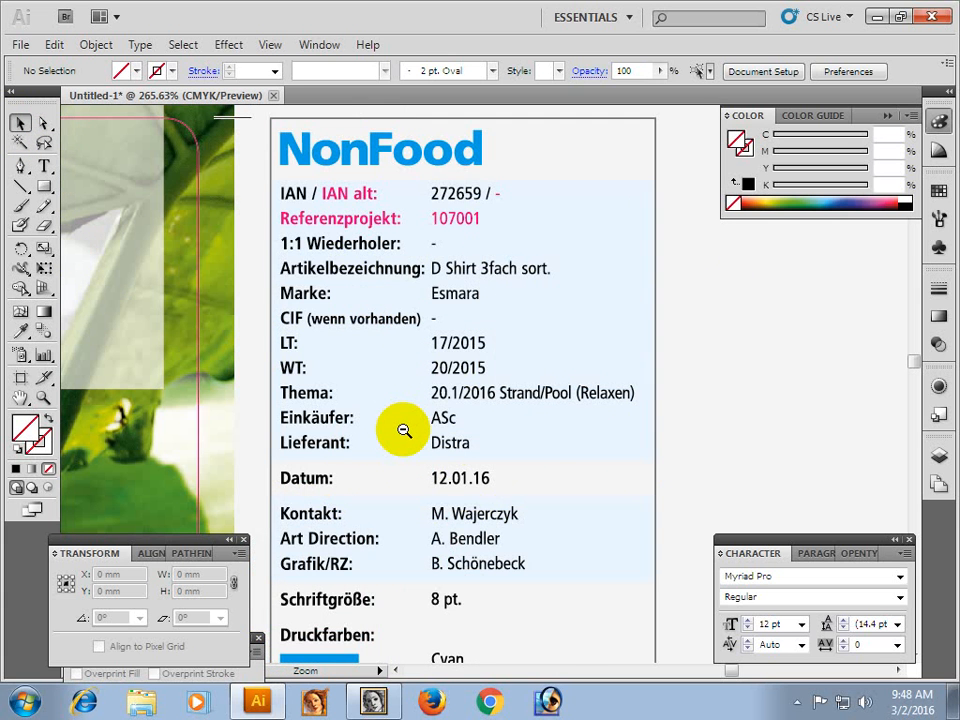
click(398, 424)
click(404, 430)
click(404, 430)
click(404, 431)
drag(407, 464, 361, 399)
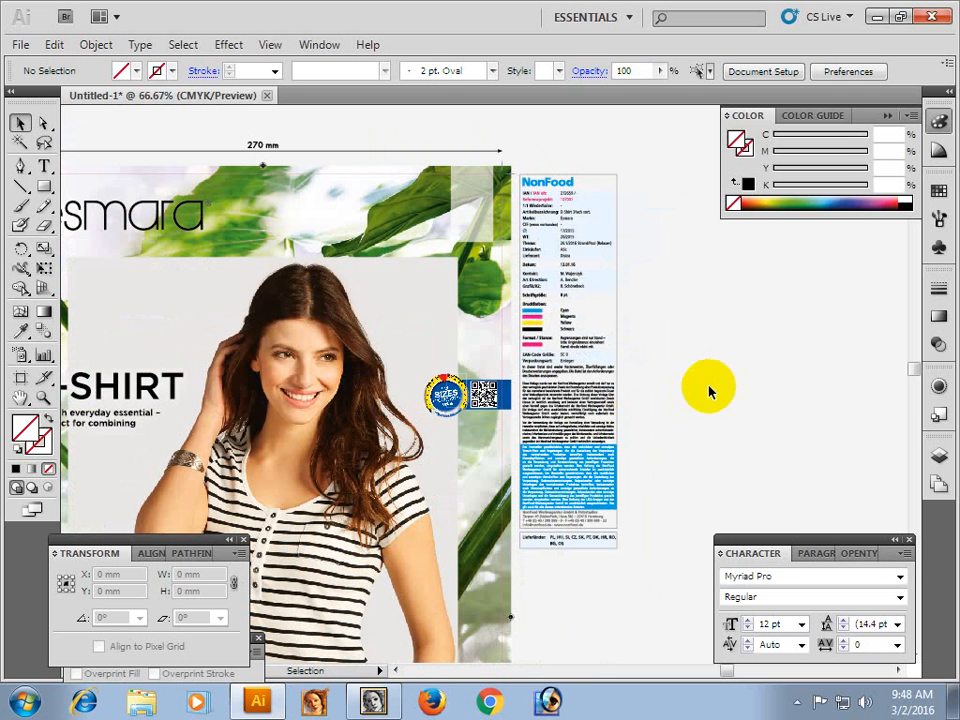
Inspect the QR code and the LIDL Sizes Calculator badge at the edge of the front panel, and return to the overview.
key(ctrl+space)
drag(468, 362, 547, 466)
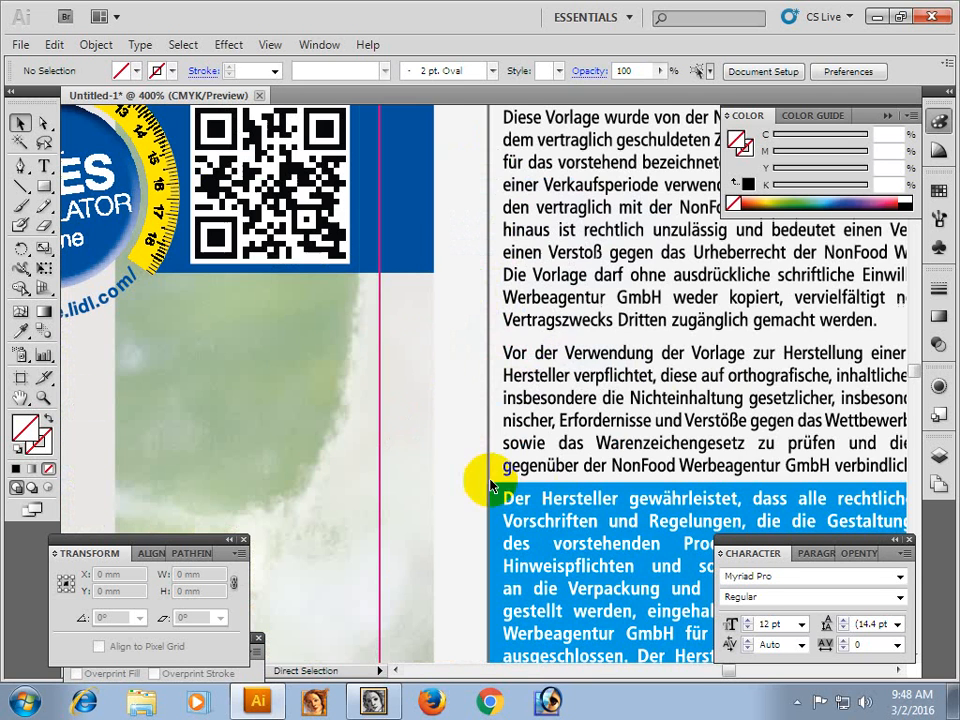
key(space)
drag(316, 272, 313, 358)
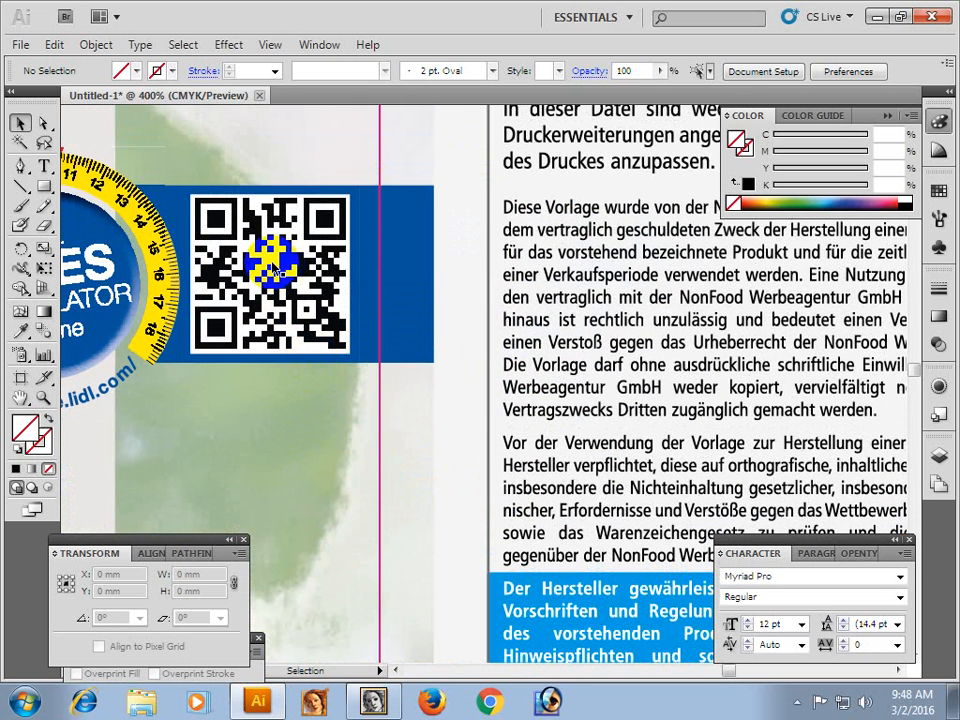
key(ctrl+space)
ctrl+alt+click(288, 293)
ctrl+alt+click(288, 292)
ctrl+alt+click(493, 439)
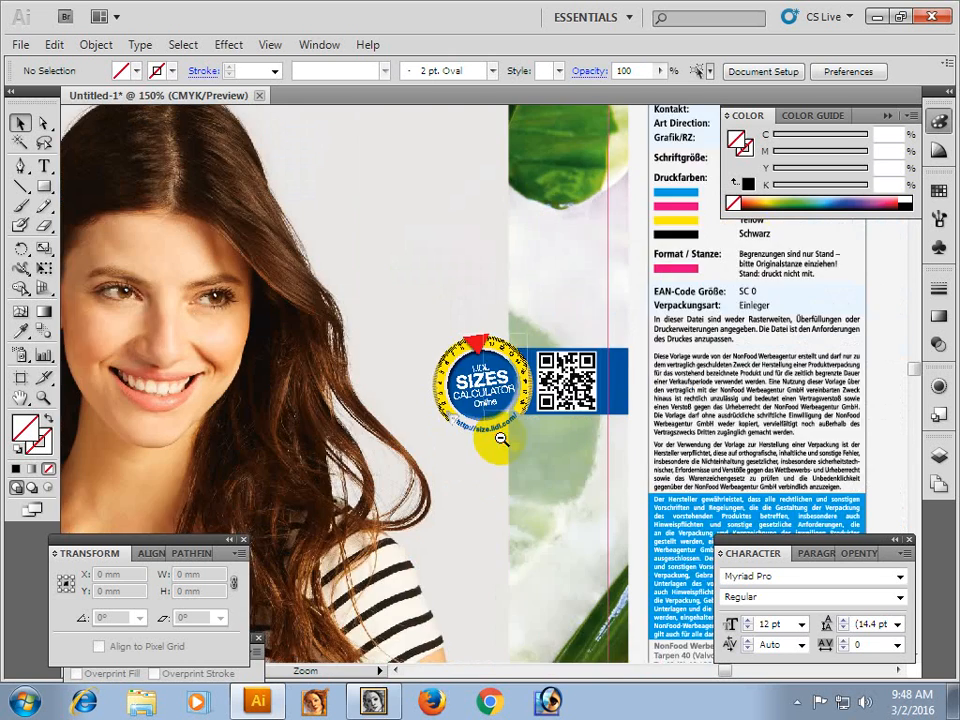
ctrl+alt+click(501, 439)
ctrl+alt+click(527, 376)
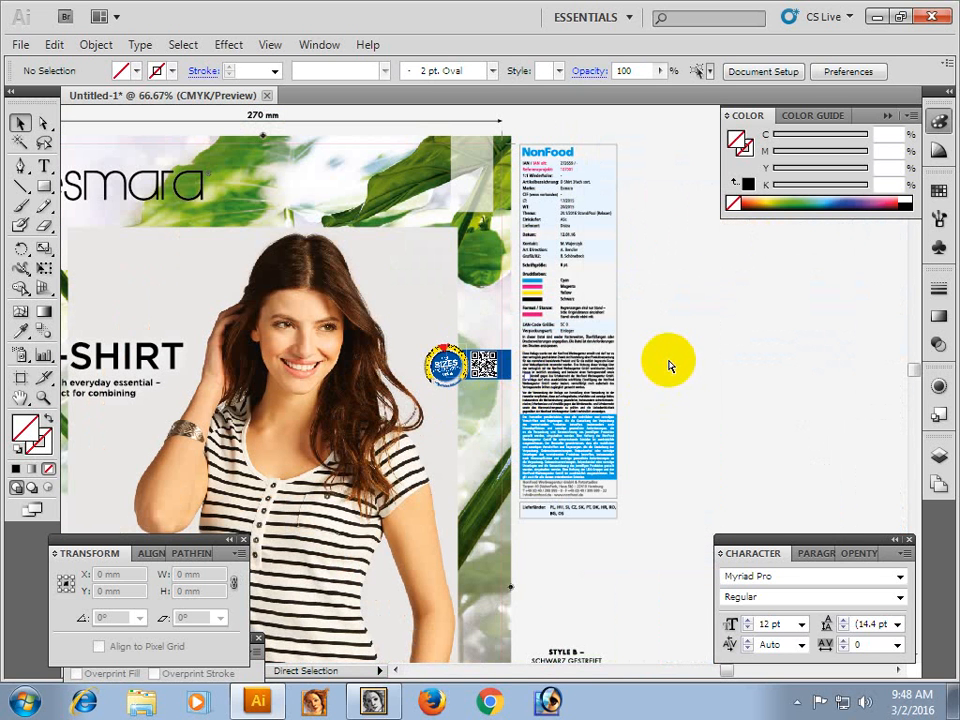
Close the untitled document without saving and exit Illustrator, forcing the program closed if it does not respond.
key(ctrl+w)
click(497, 399)
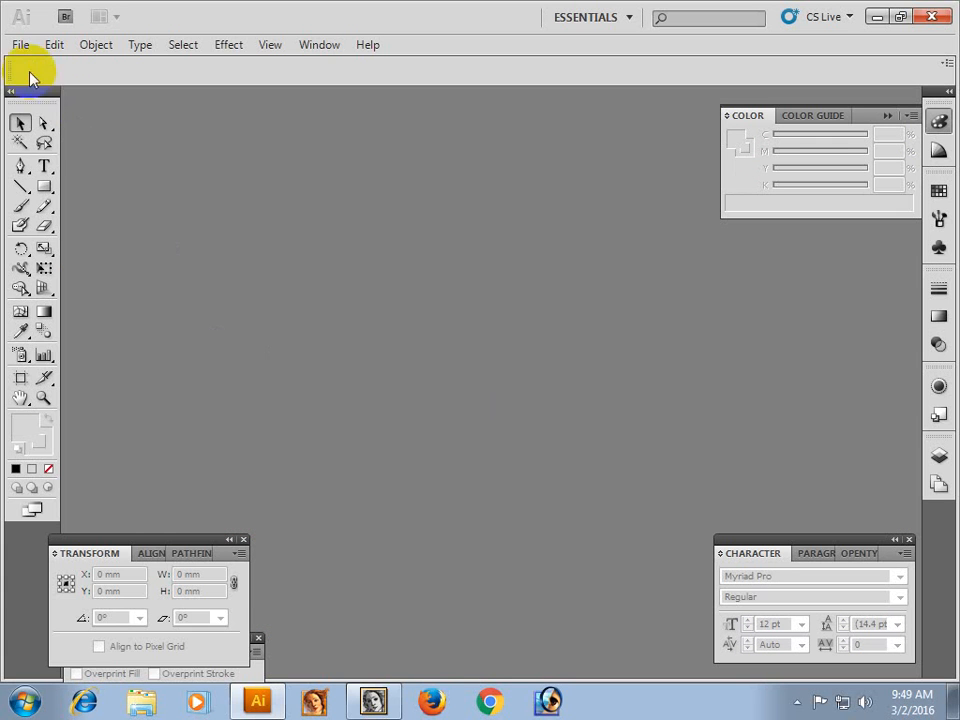
click(22, 48)
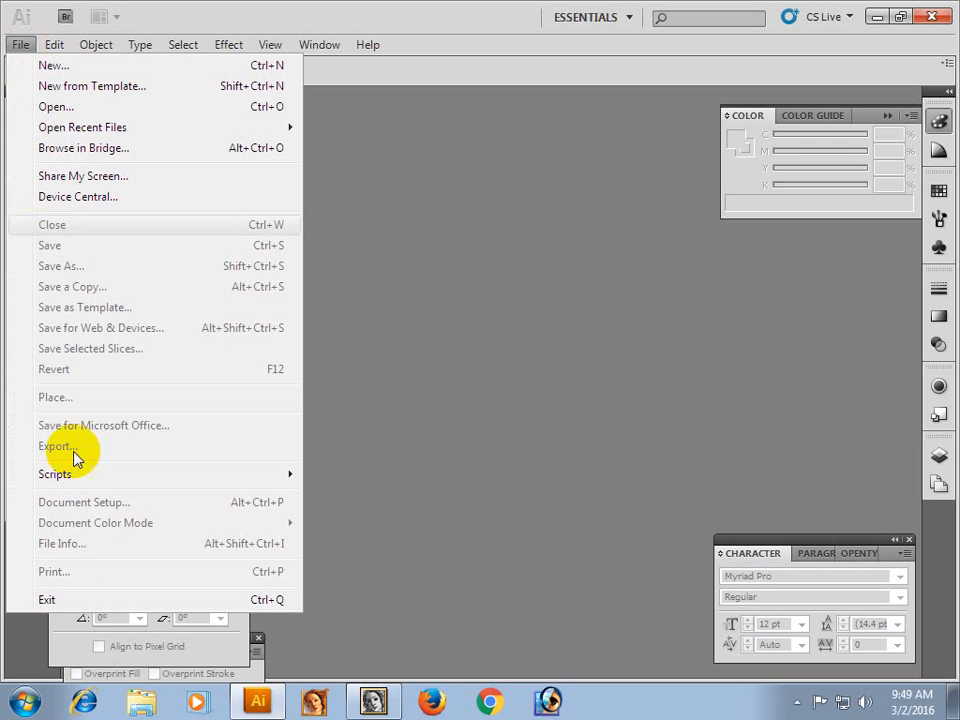
click(72, 603)
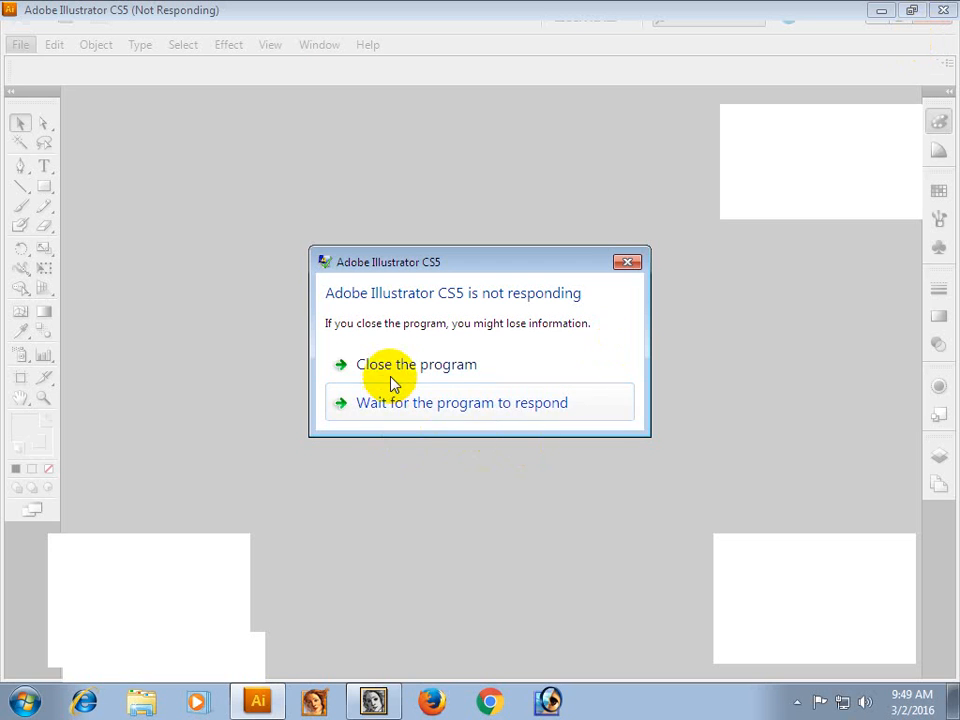
click(391, 375)
click(627, 260)
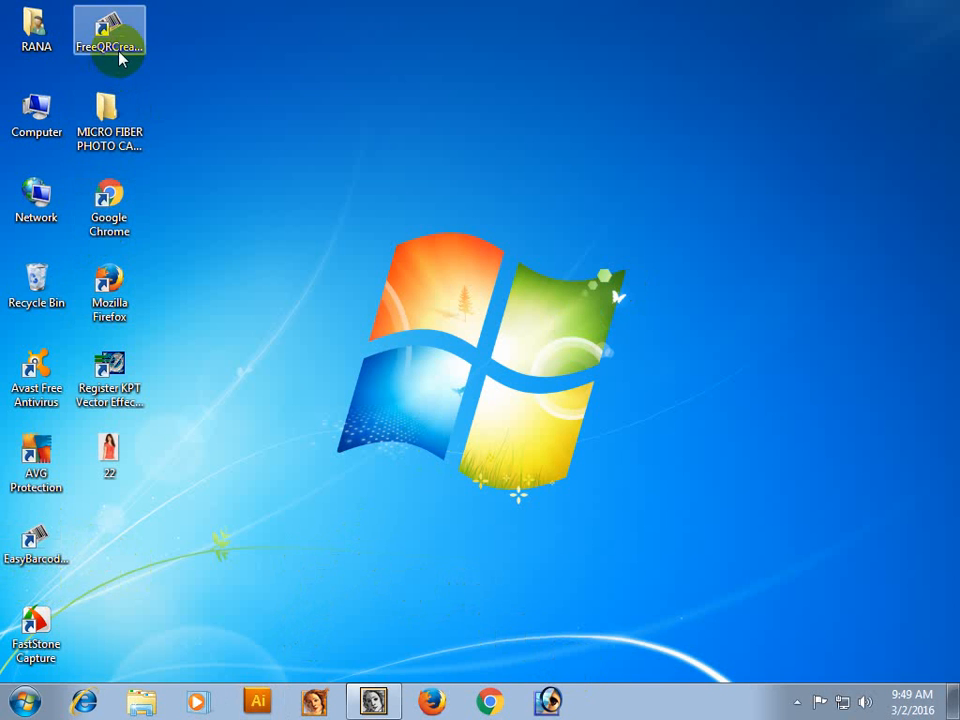
Pin the FreeQR and EasyBarcode desktop shortcuts to the taskbar.
mouse_move(111, 27)
mouse_down()
mouse_move(195, 81)
mouse_move(537, 547)
mouse_move(614, 705)
mouse_up()
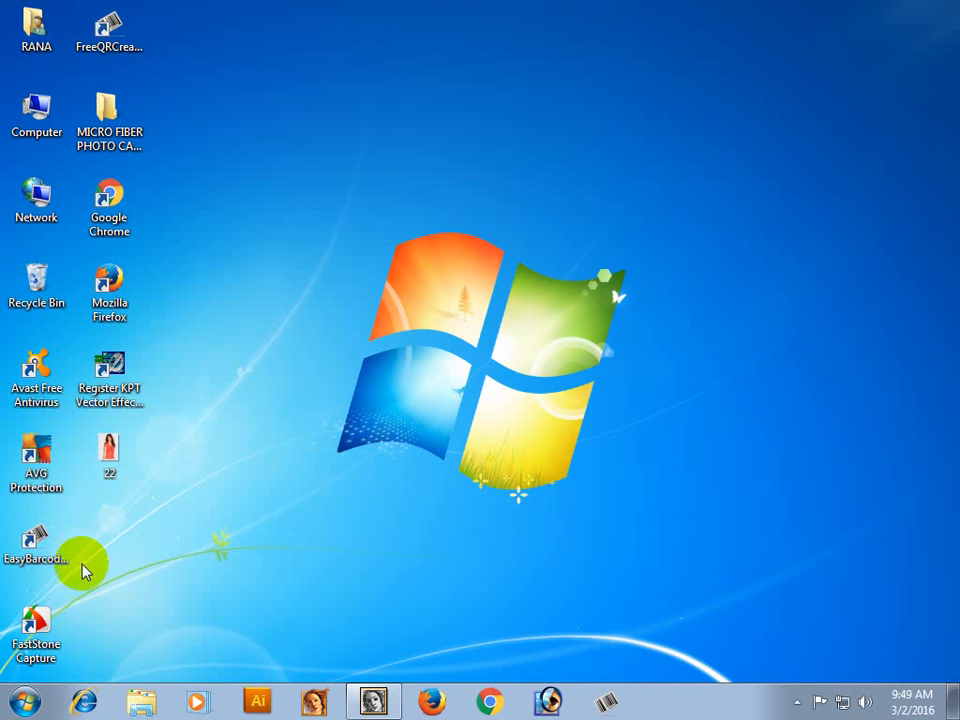
mouse_move(37, 538)
mouse_down()
mouse_move(527, 620)
mouse_move(654, 703)
mouse_move(642, 707)
mouse_up()
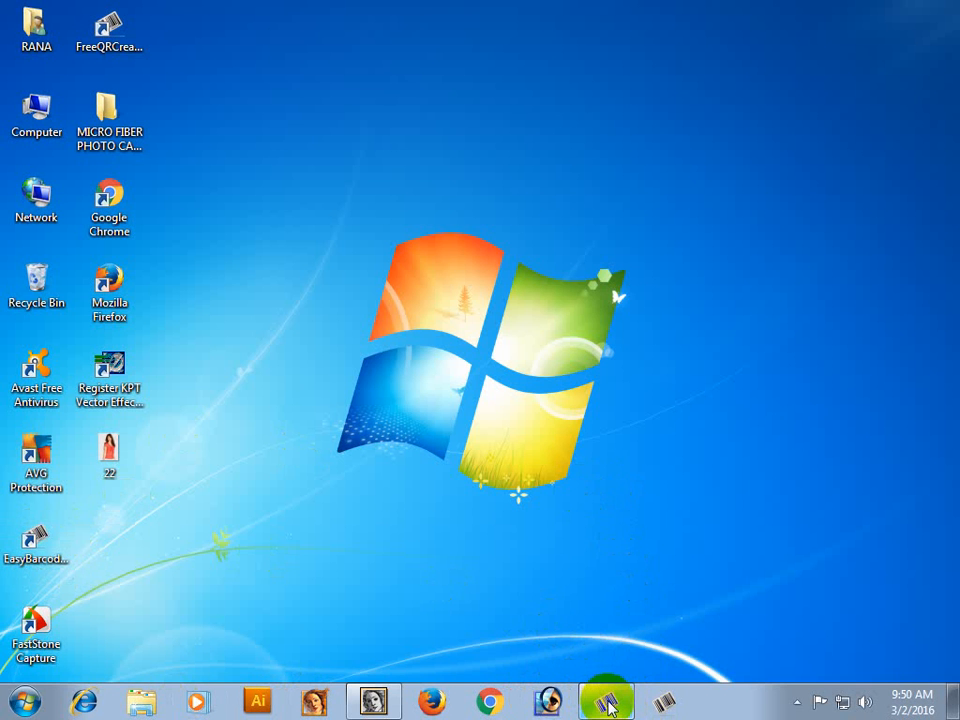
Open Free QR Creator and enter "Rana Colour Graphics" as the code's input data.
click(609, 703)
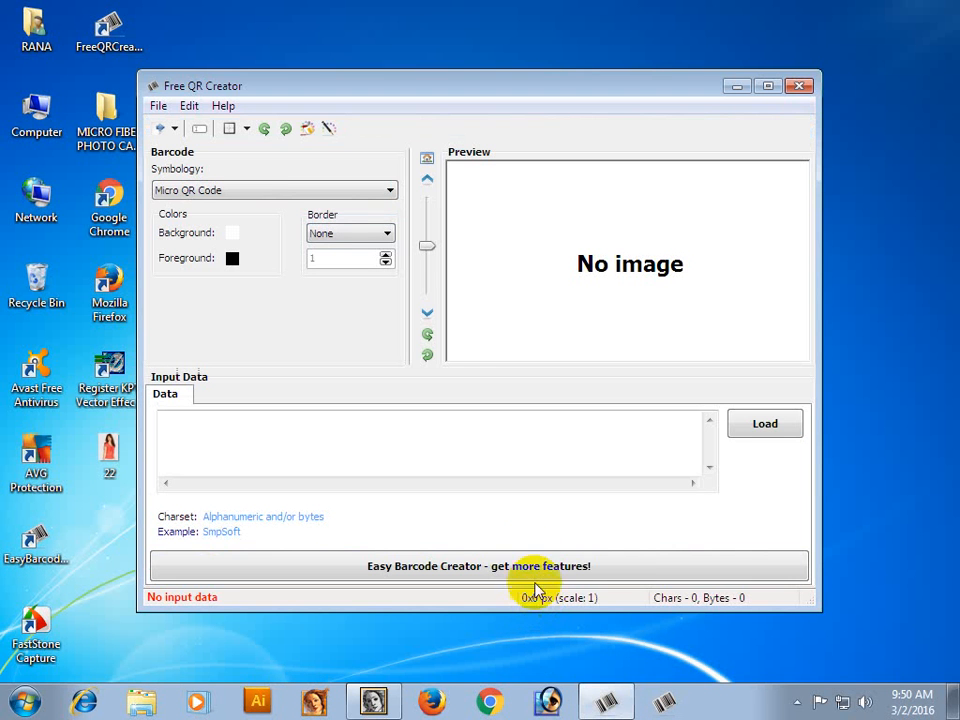
click(190, 192)
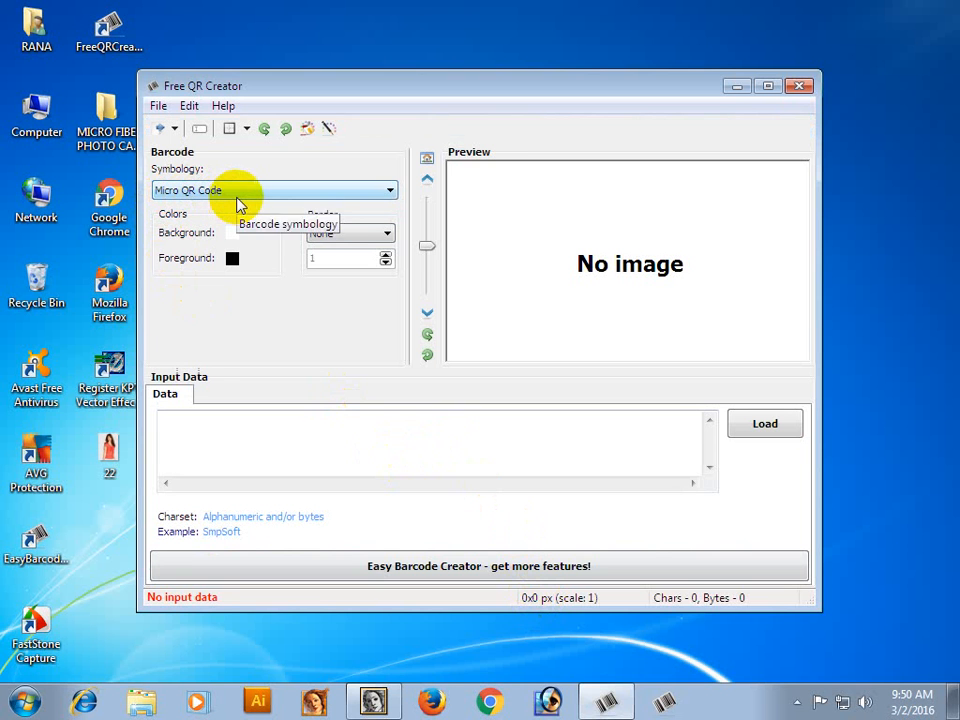
click(233, 258)
click(168, 423)
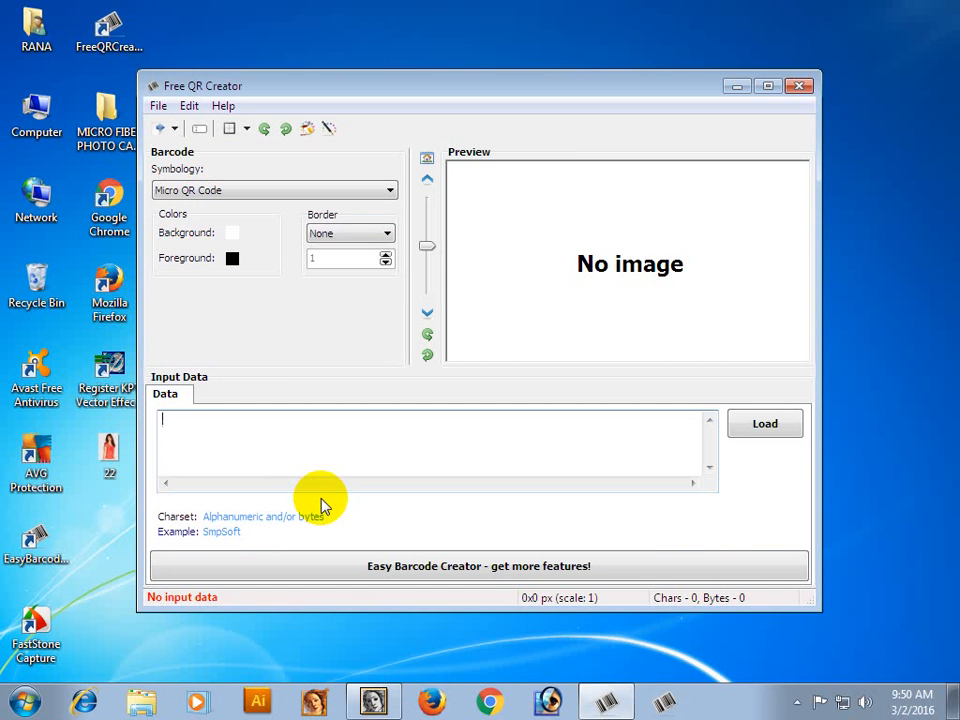
text(Rana Co)
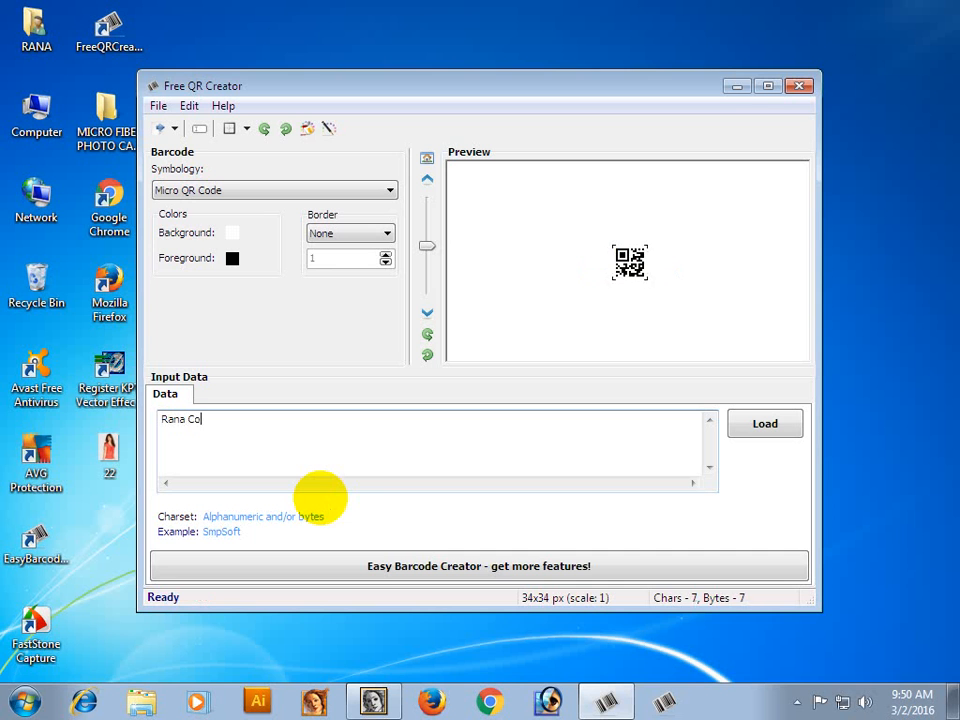
text(lour Graphics)
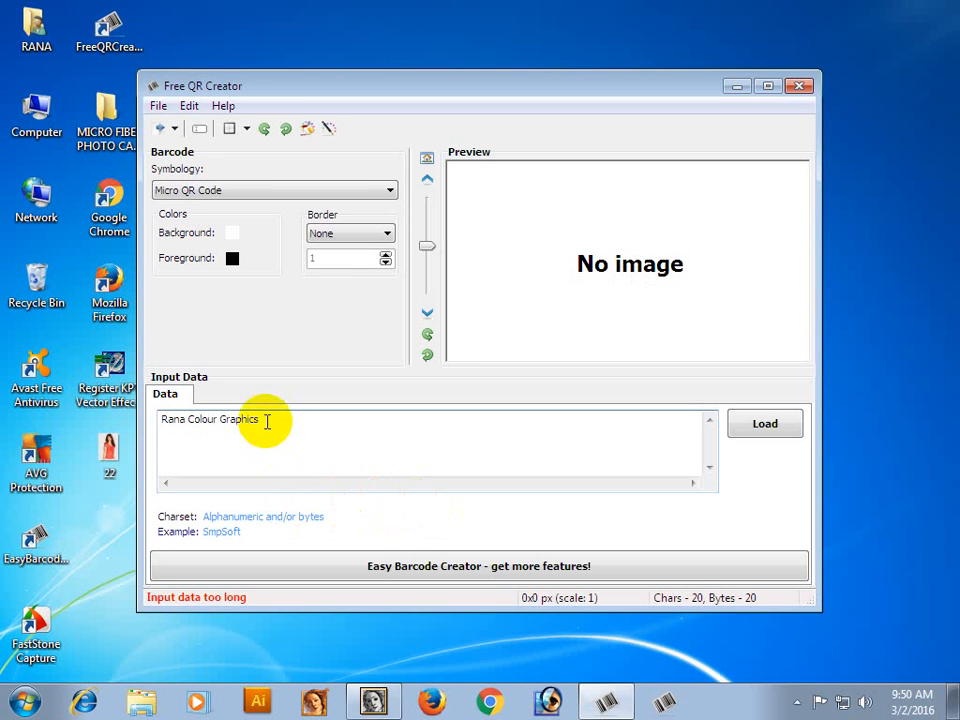
Change the symbology to QR Code (ISO 18004) and enlarge the code to a scale of about 1.51.
drag(264, 419, 152, 418)
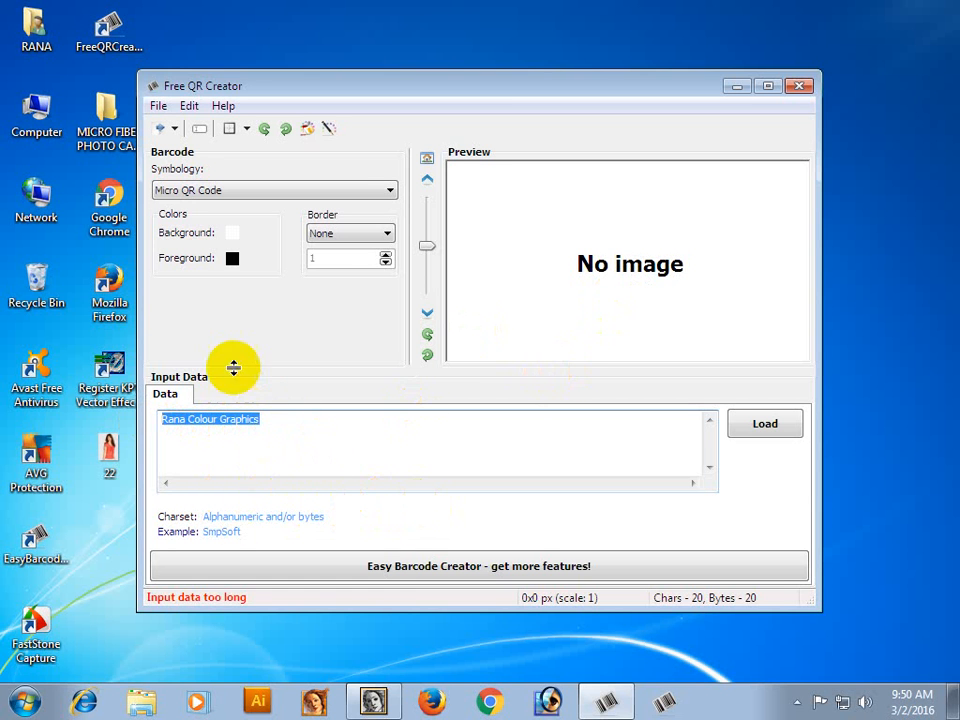
click(390, 192)
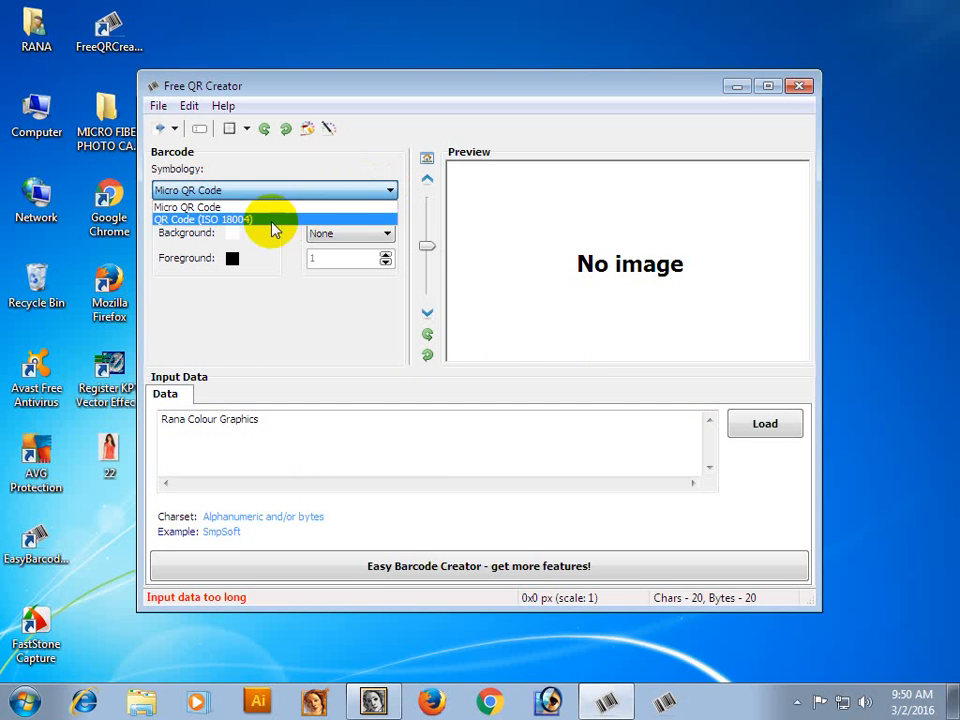
click(240, 218)
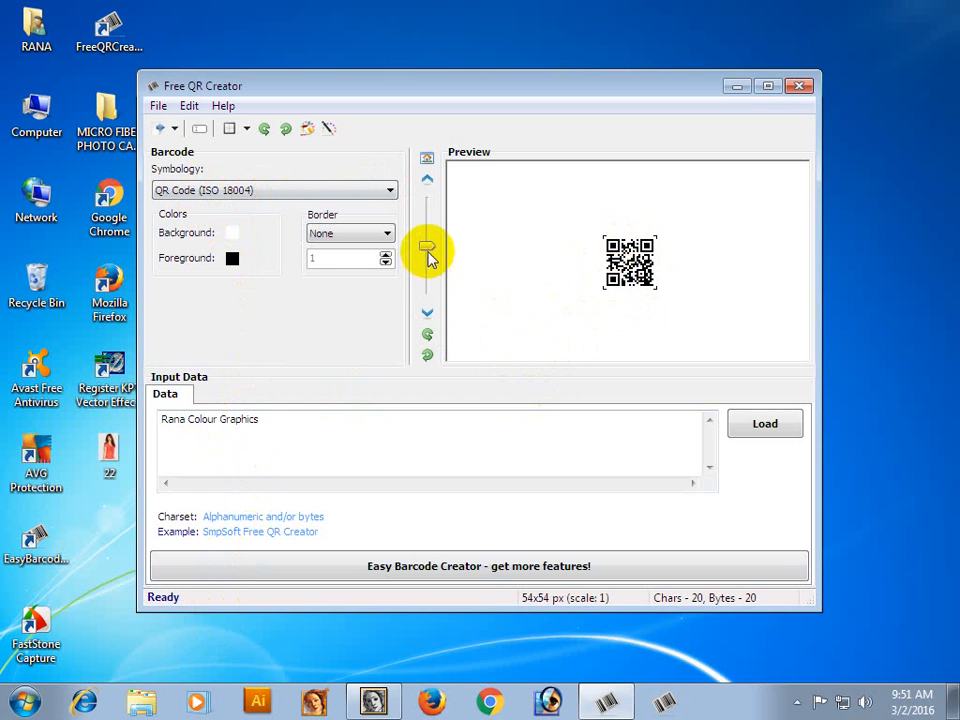
mouse_move(427, 244)
mouse_down()
mouse_move(428, 260)
mouse_move(426, 186)
mouse_move(432, 220)
mouse_up()
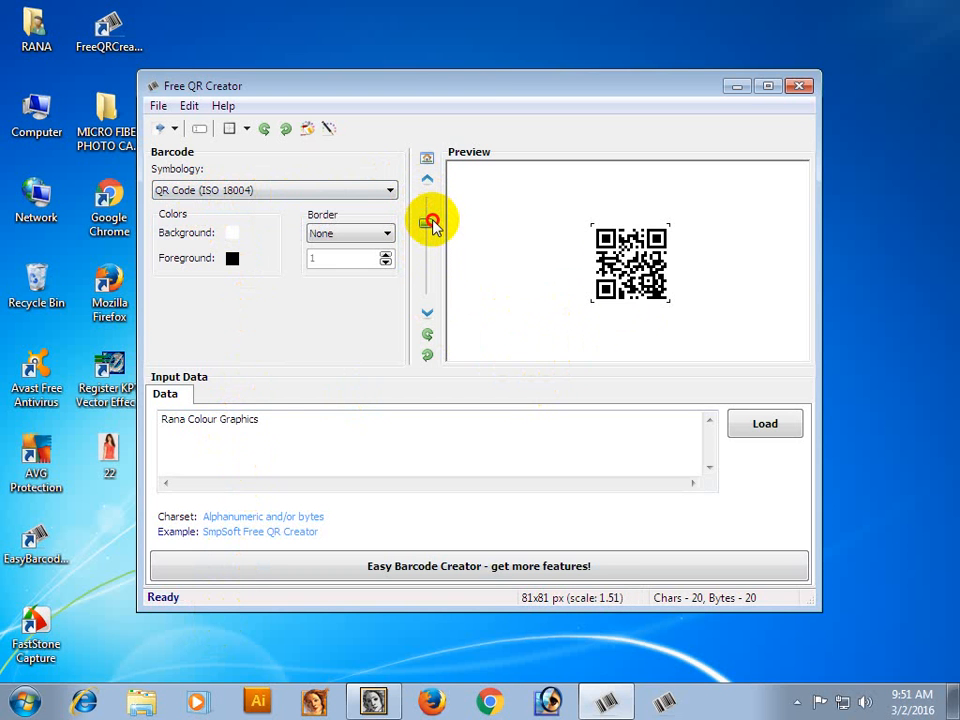
Add a second line to the input data with the label "Phone :" and the phone number, ending with a line break.
click(267, 423)
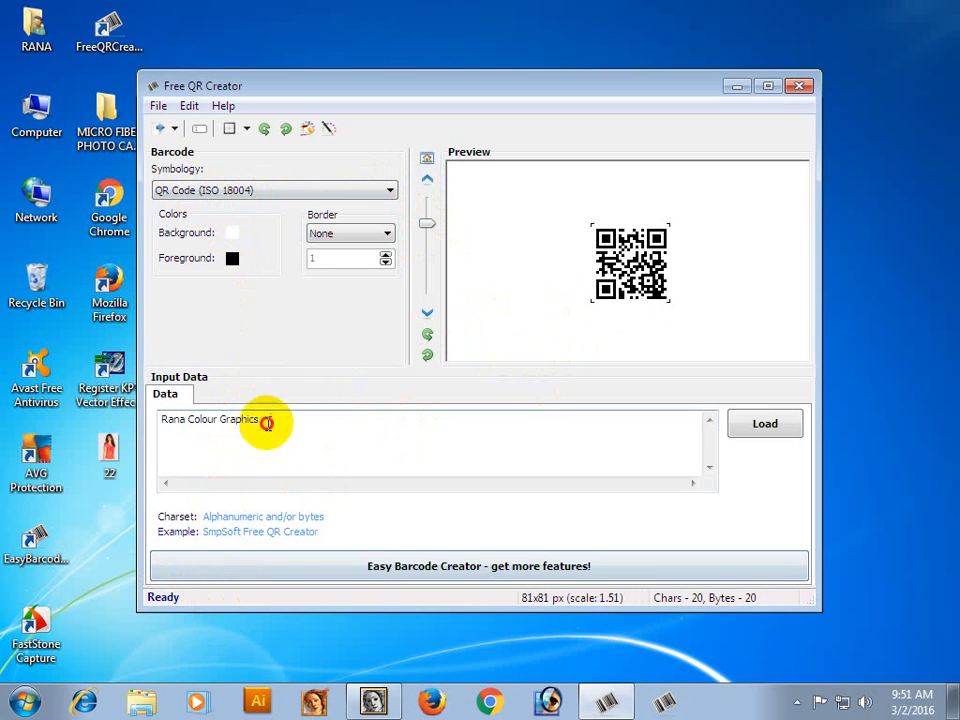
key(Return)
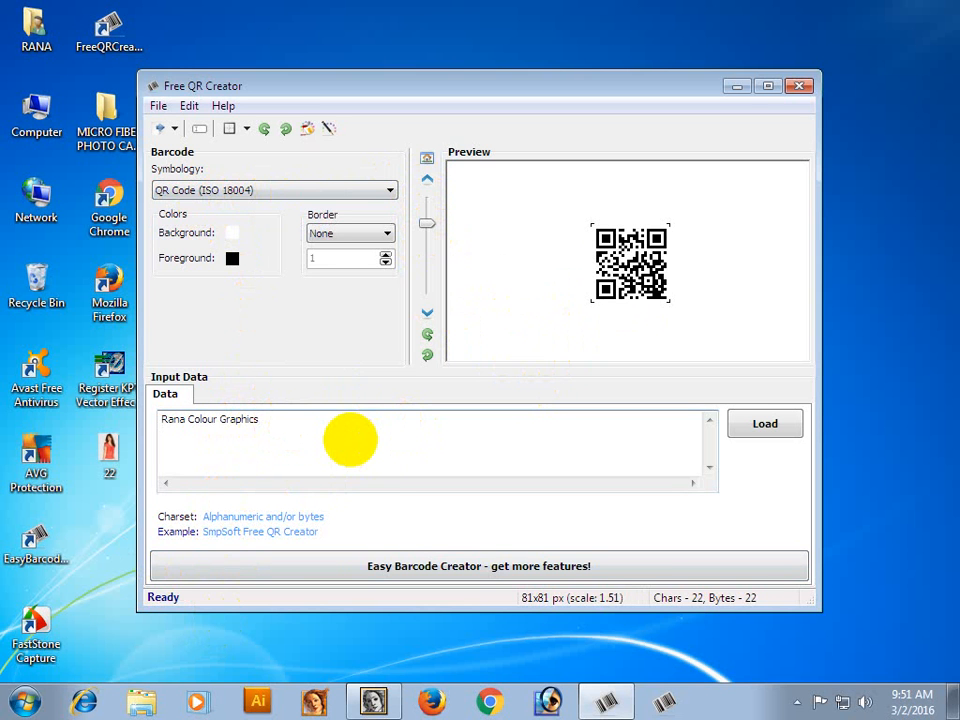
text(Phone :)
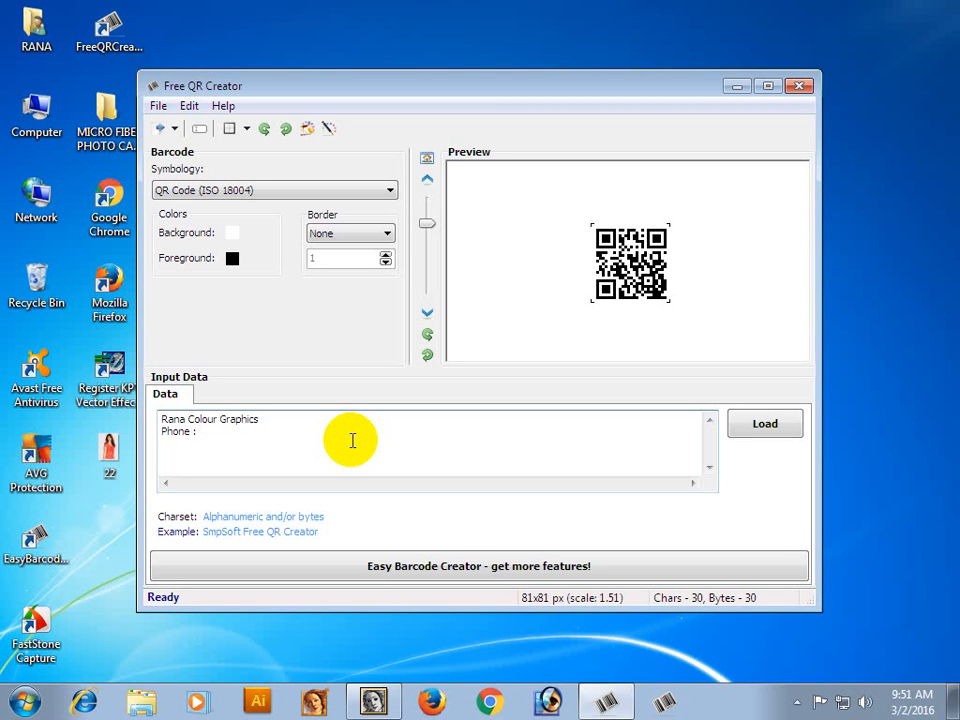
text(12457822)
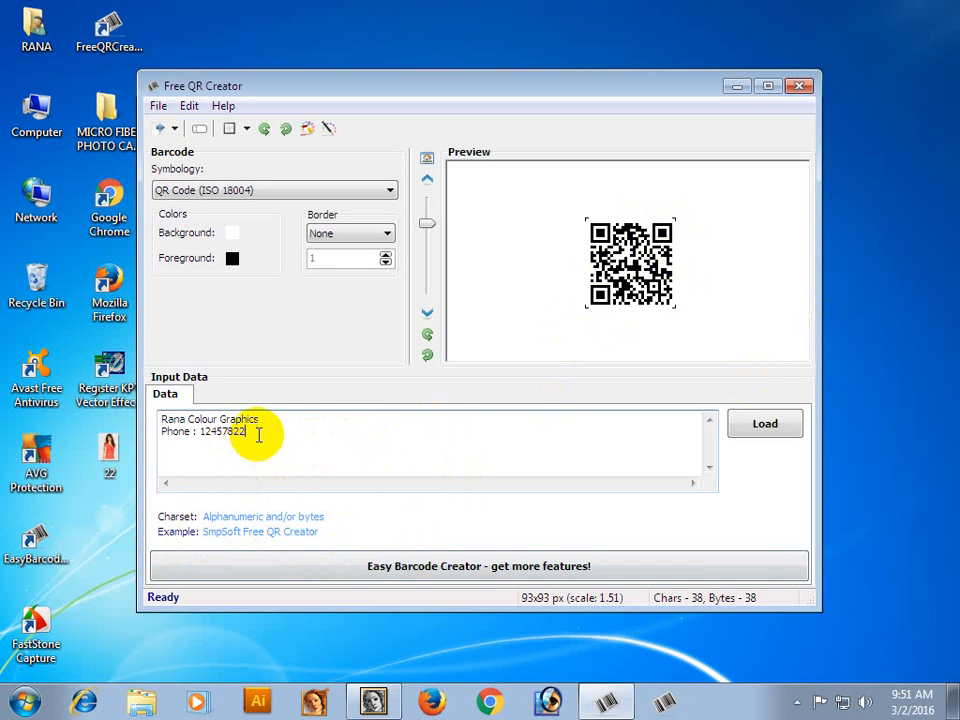
key(Return)
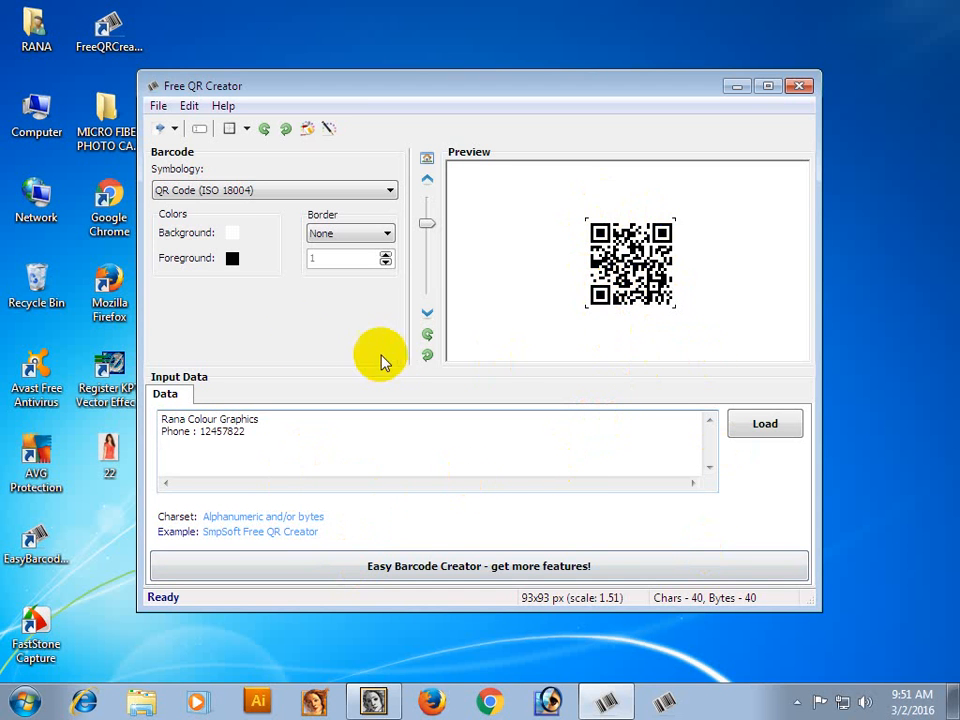
Export the QR code to the Desktop as a BMP file named 1.
click(175, 129)
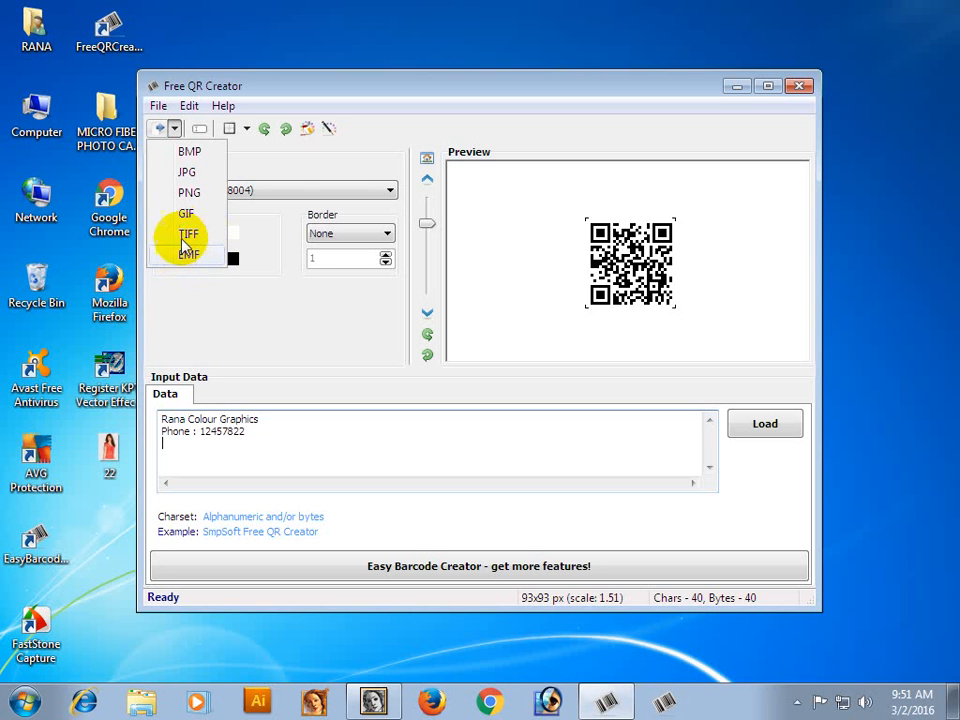
click(190, 151)
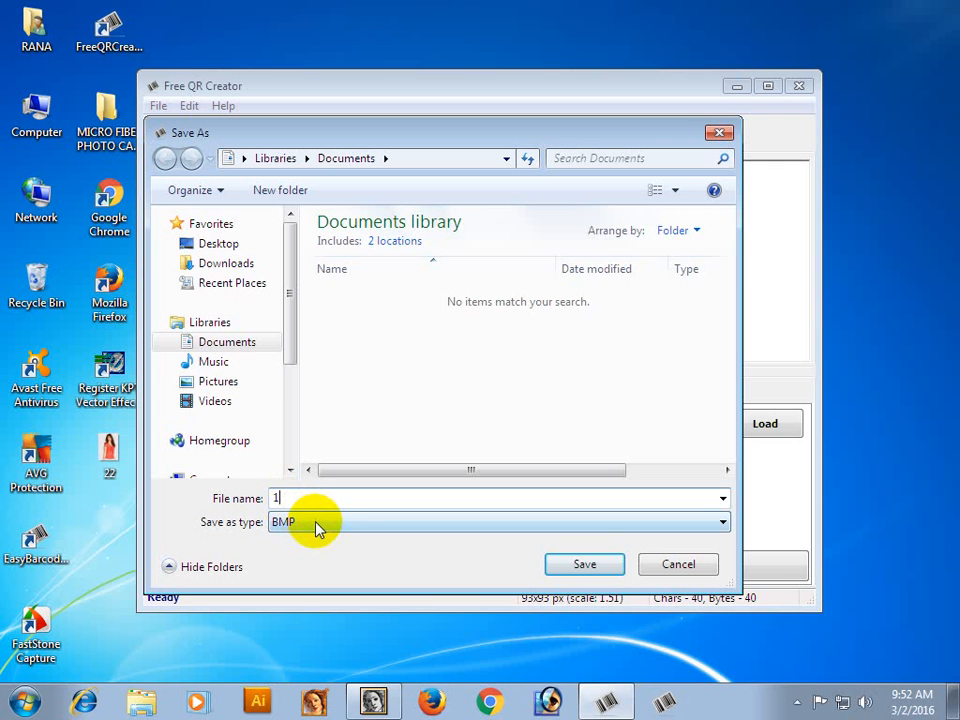
click(220, 246)
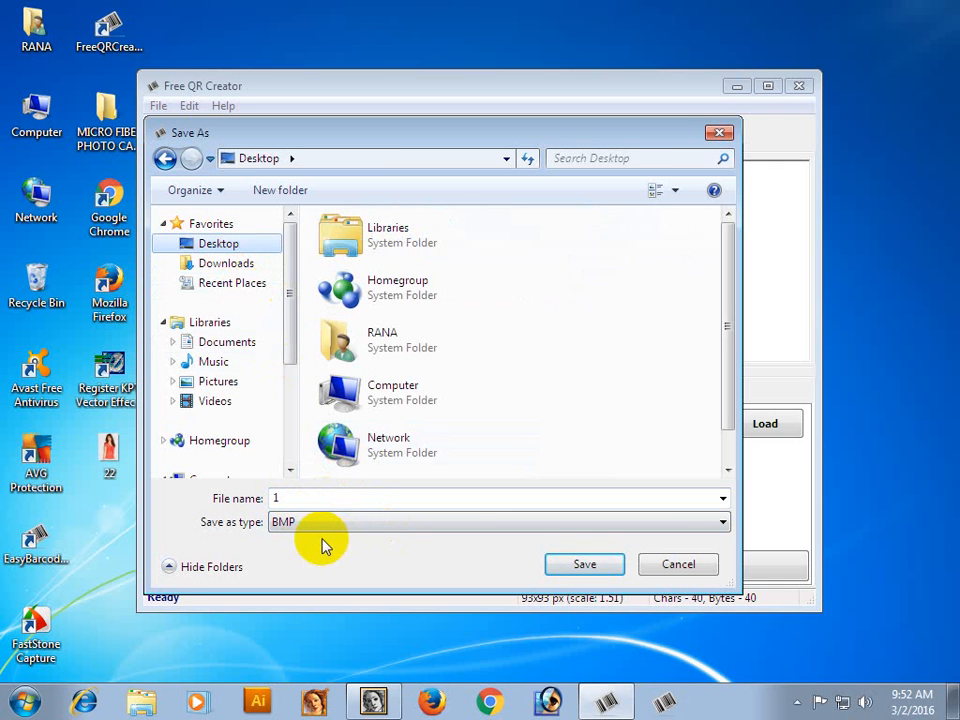
double_click(286, 497)
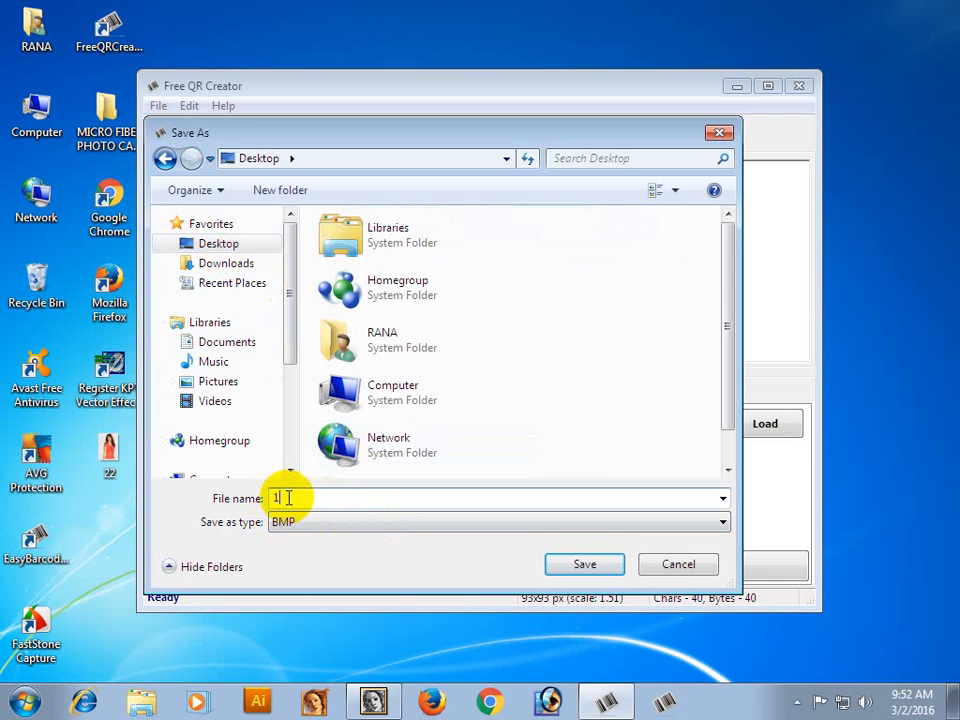
click(585, 567)
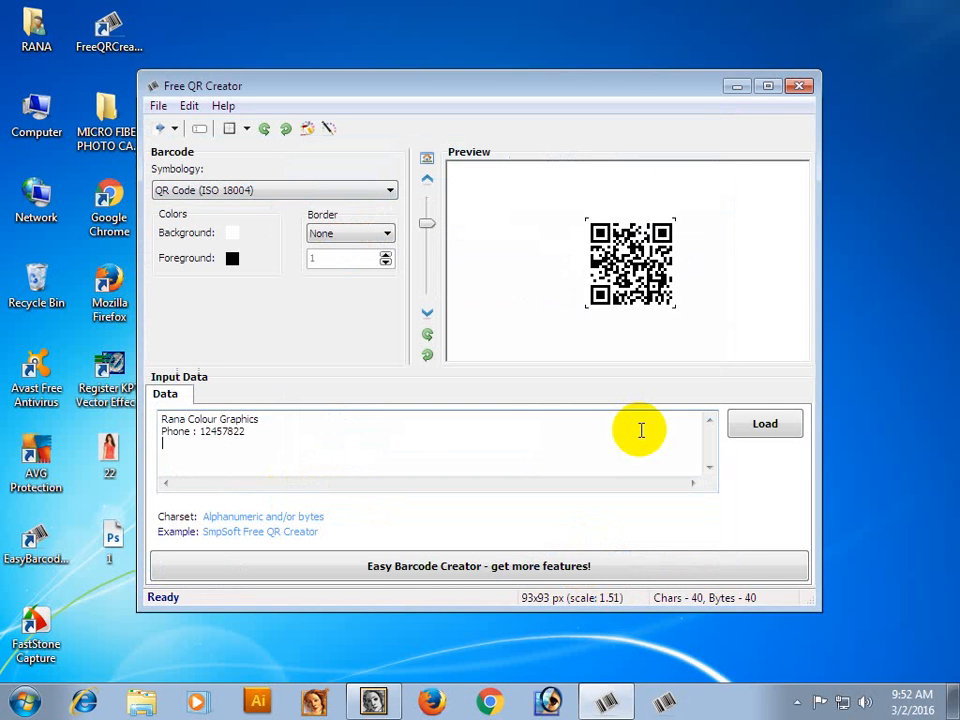
Export the QR code to the Desktop as a TIFF file named Tiff.
click(173, 130)
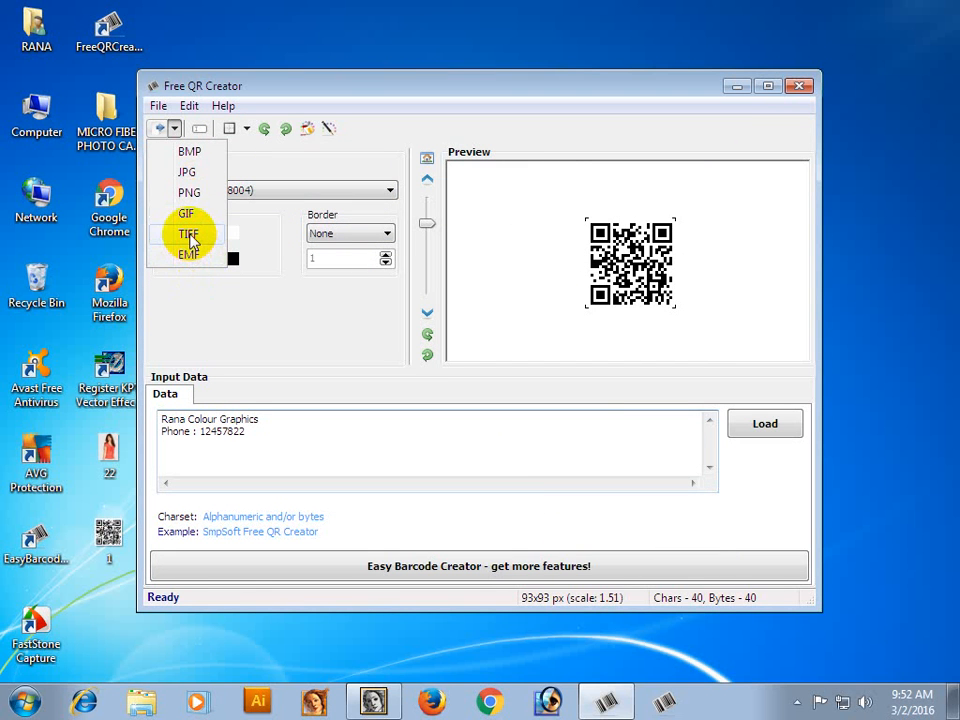
click(189, 235)
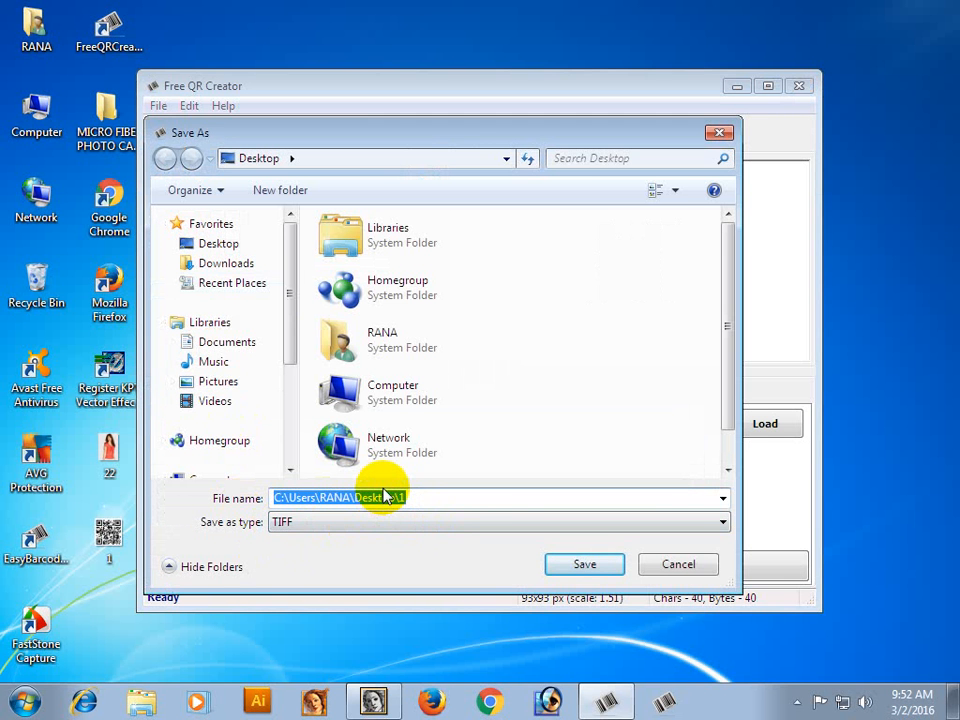
text(Tiff)
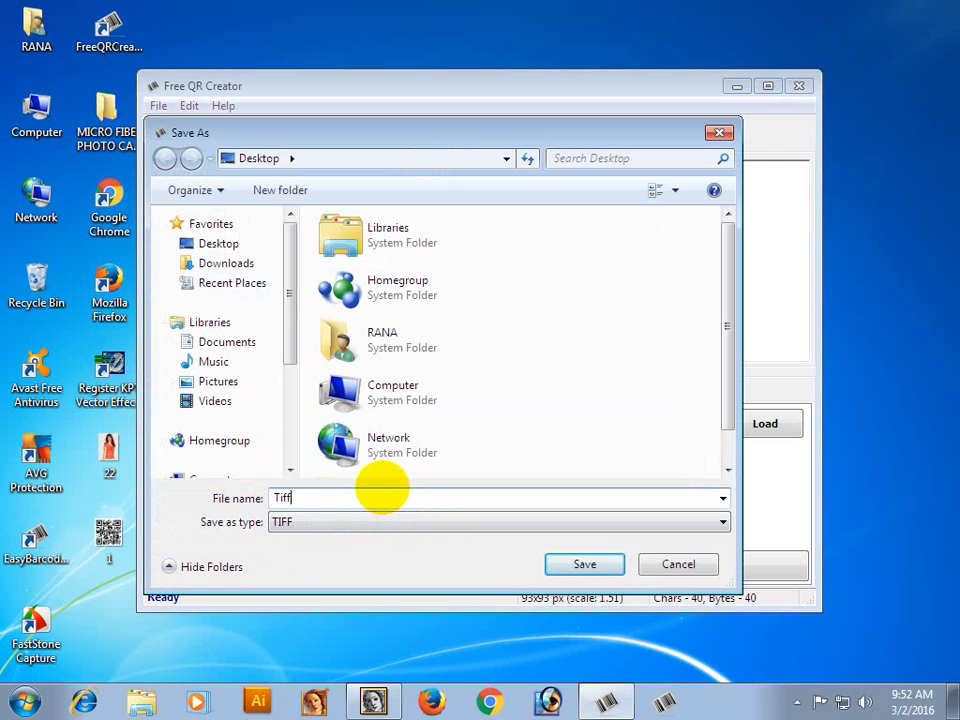
click(594, 575)
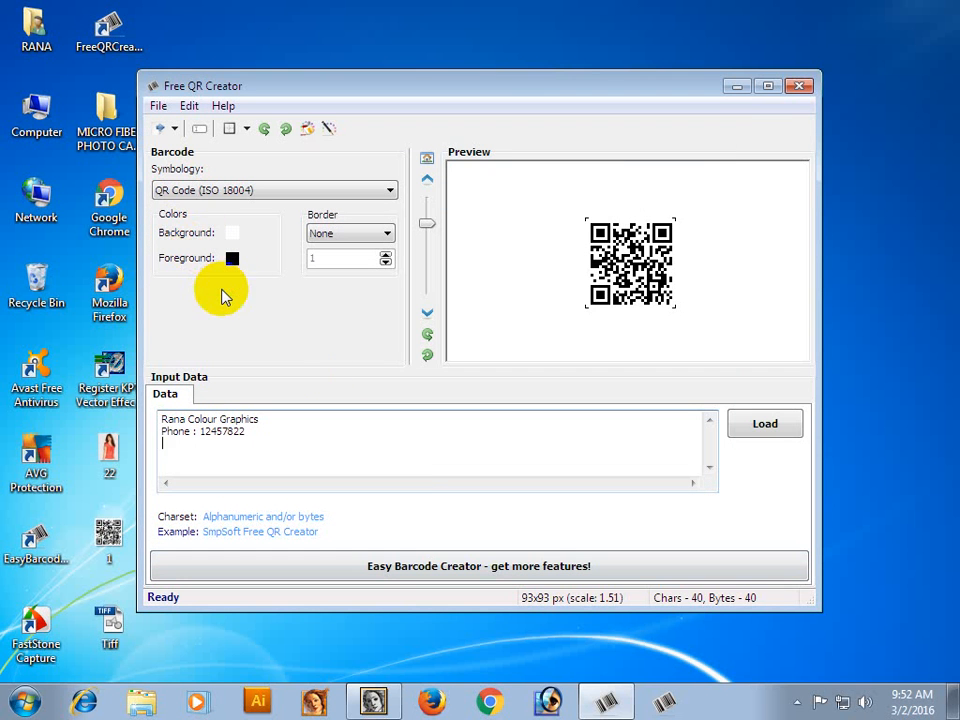
Export the QR code to the Desktop as a PNG file named PNG.
click(172, 129)
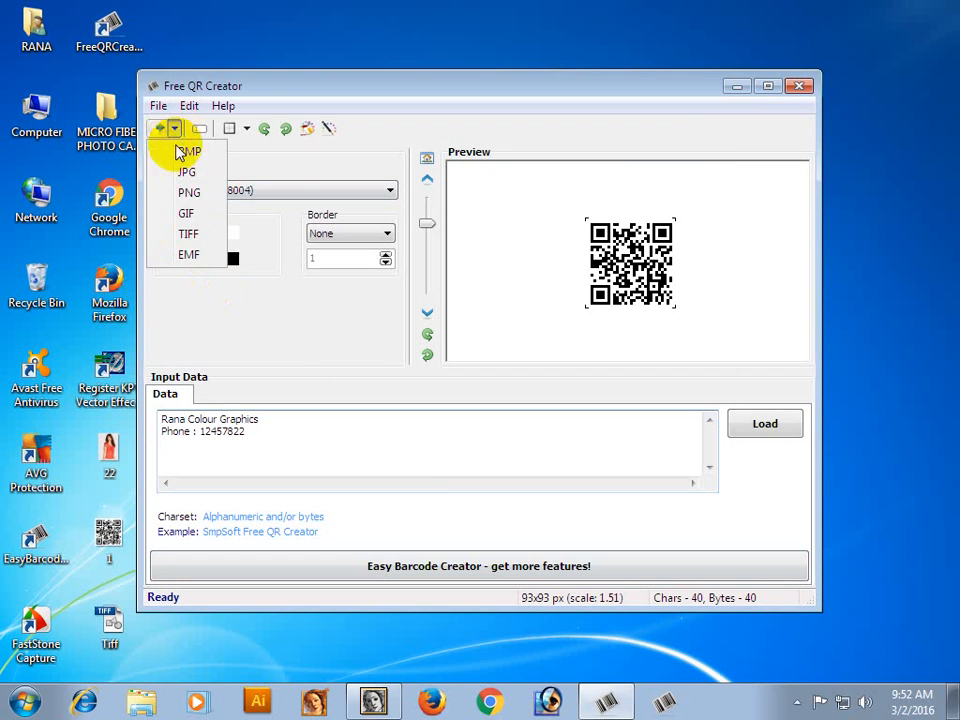
click(189, 195)
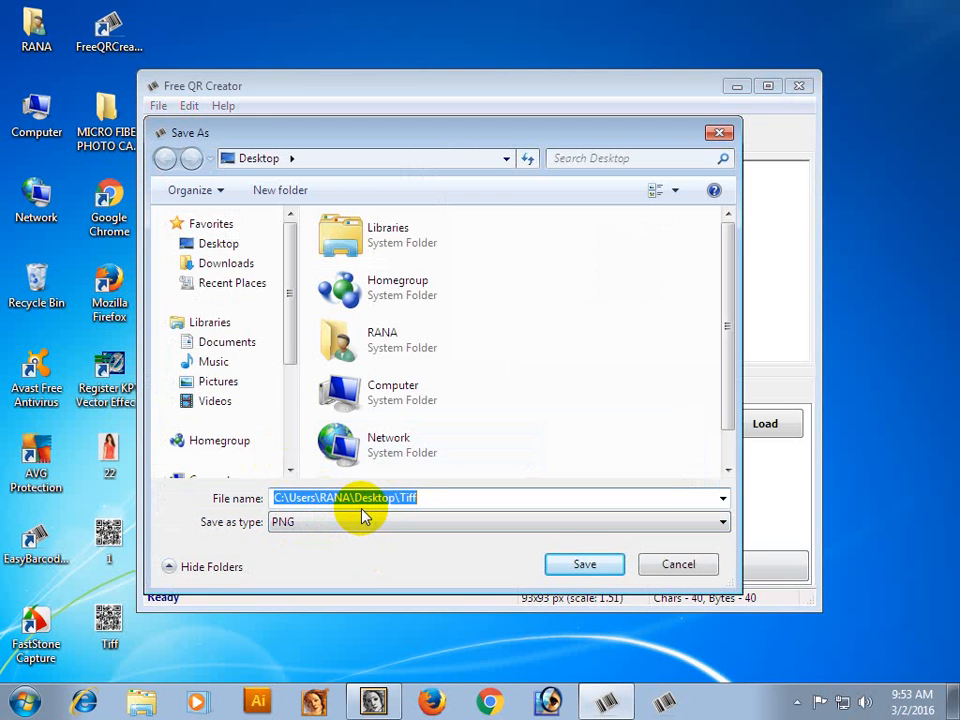
text(PNG)
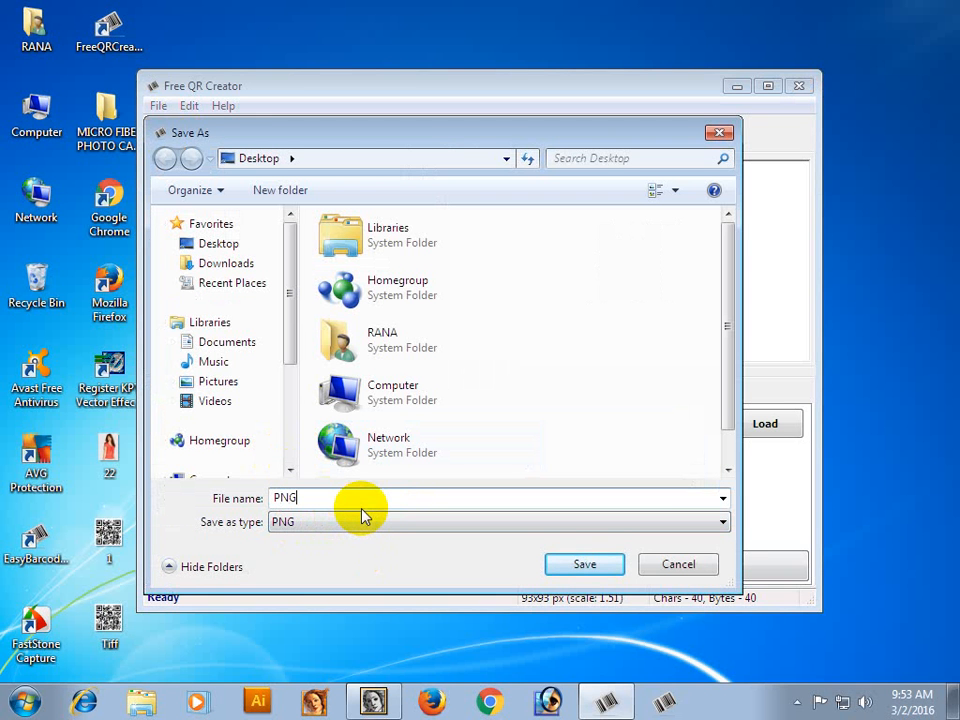
click(589, 566)
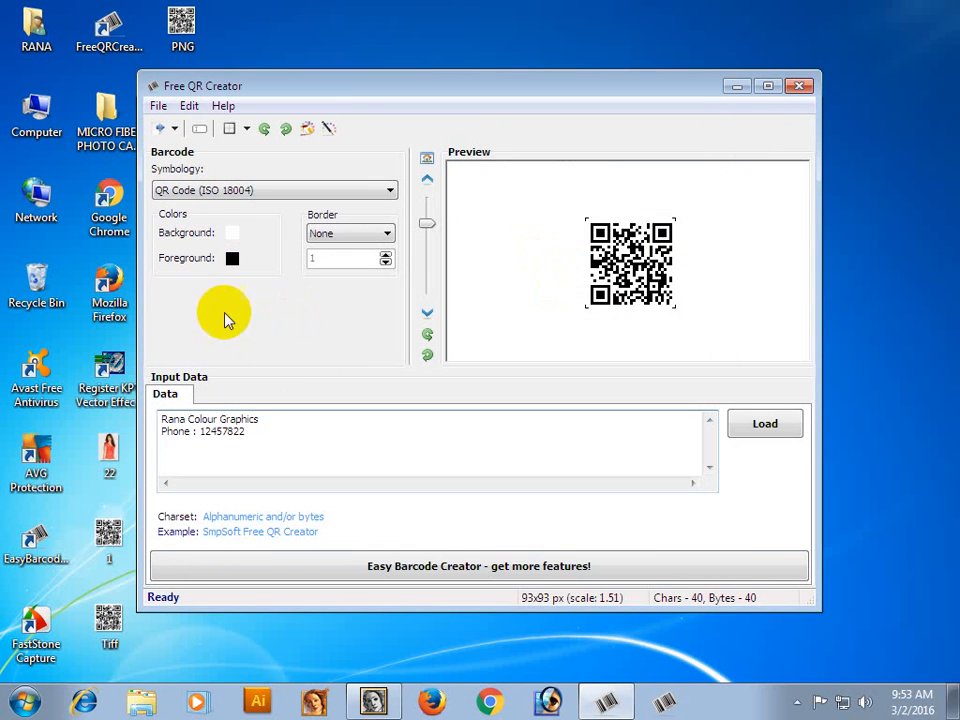
Try orange as the QR code's foreground color, and set it back to black.
click(233, 259)
click(312, 255)
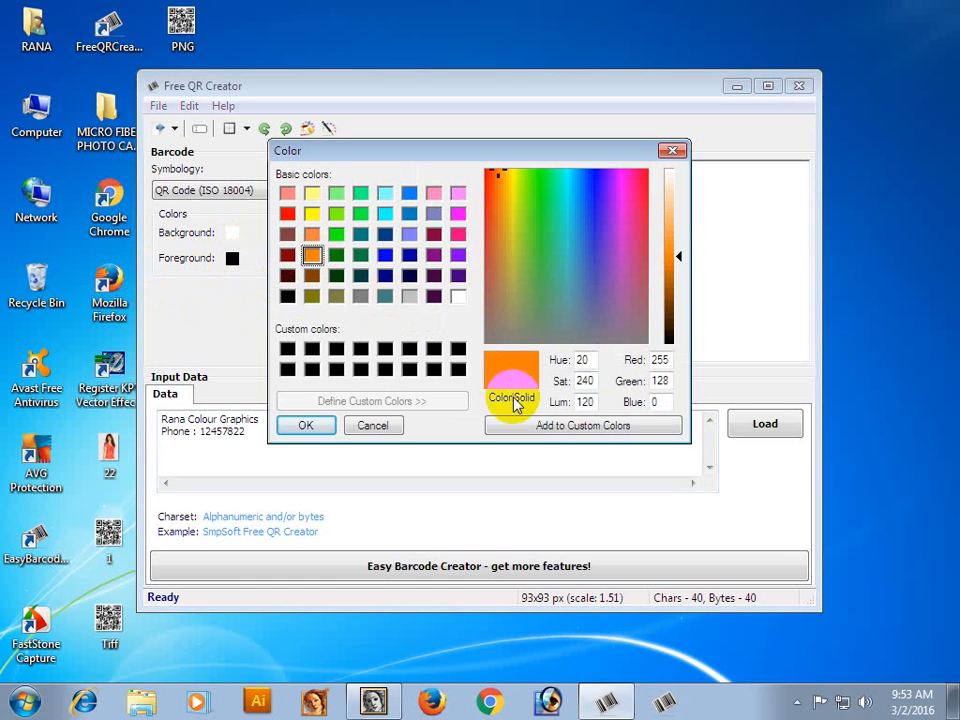
click(306, 426)
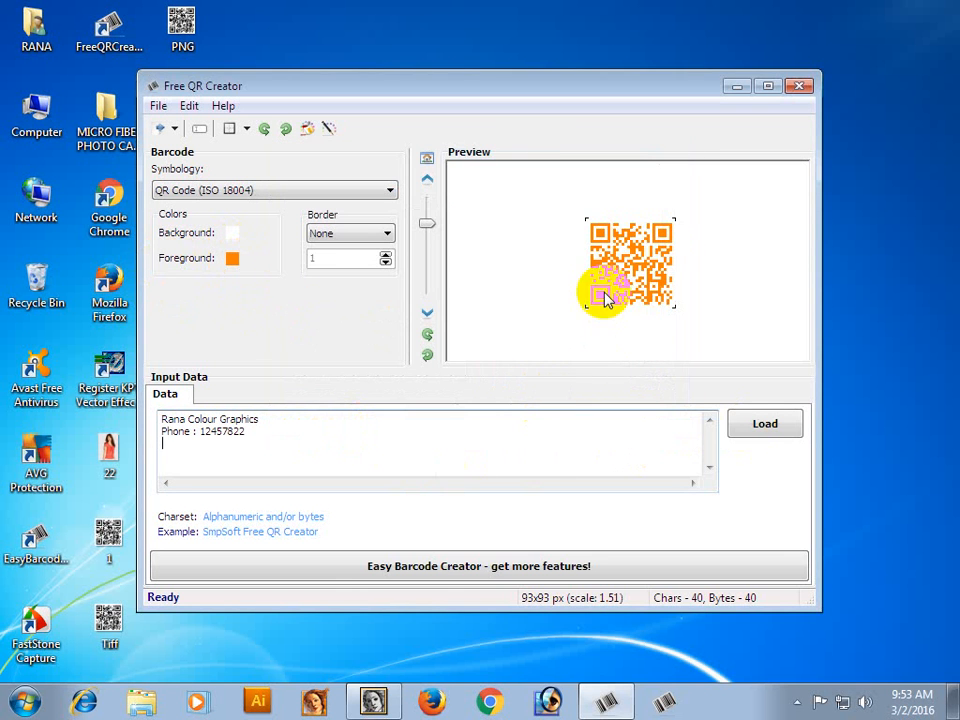
click(233, 259)
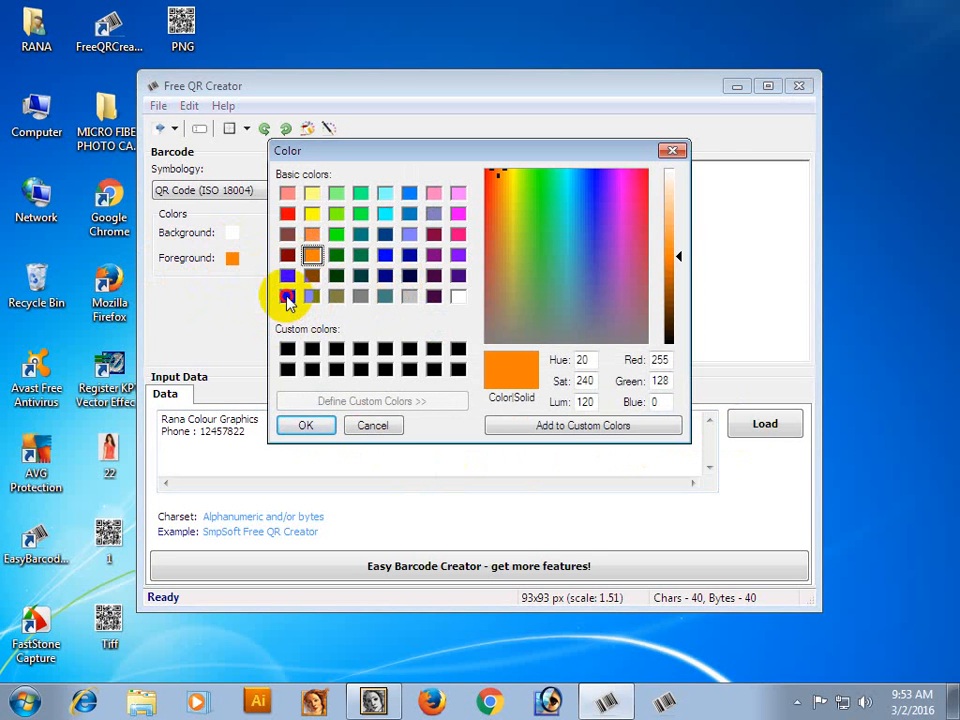
click(287, 296)
click(306, 427)
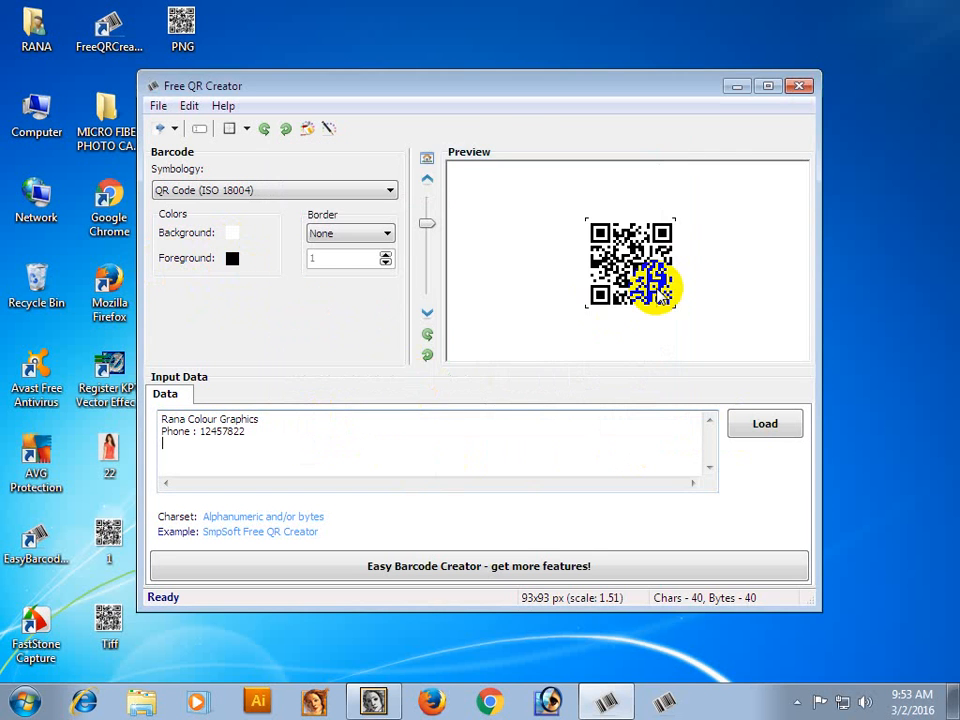
Set the QR code's background to the light pink basic color (red 255, green 128, blue 255).
click(234, 234)
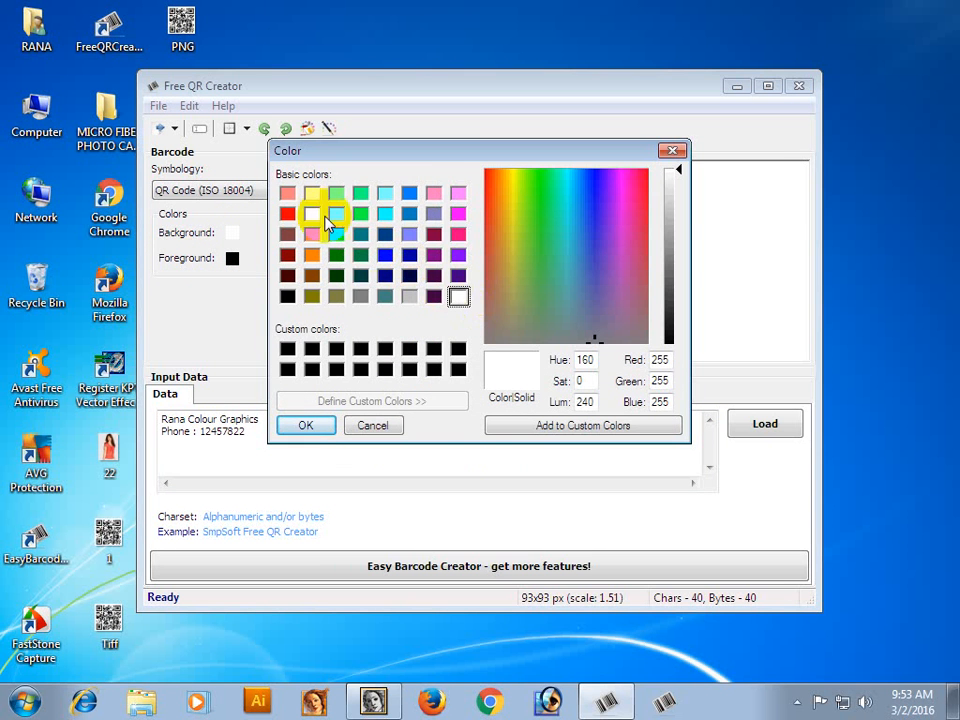
click(457, 193)
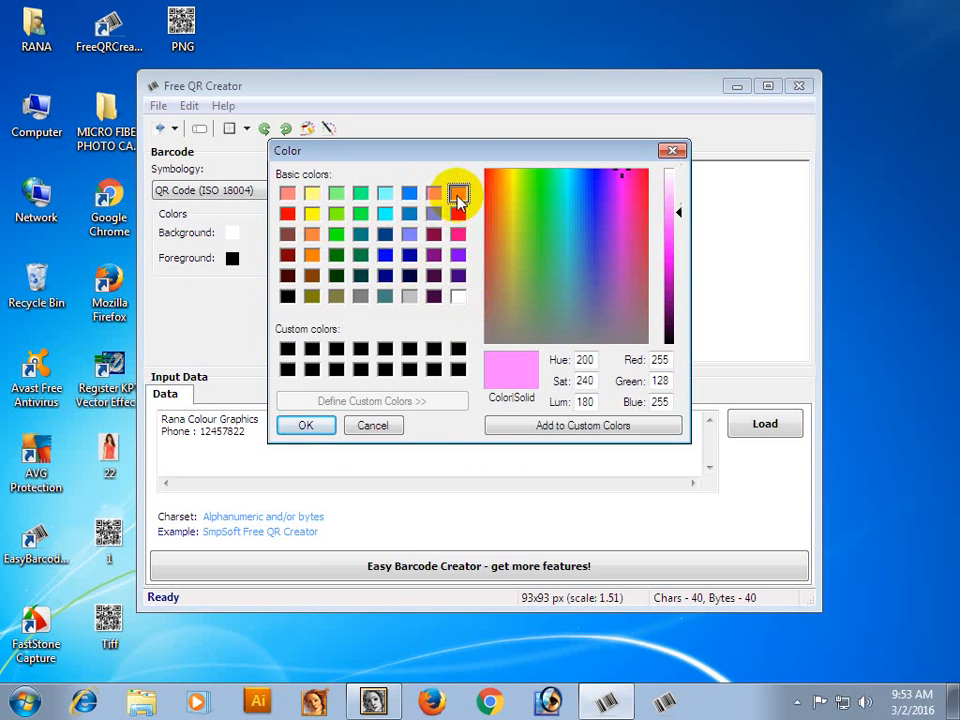
click(306, 426)
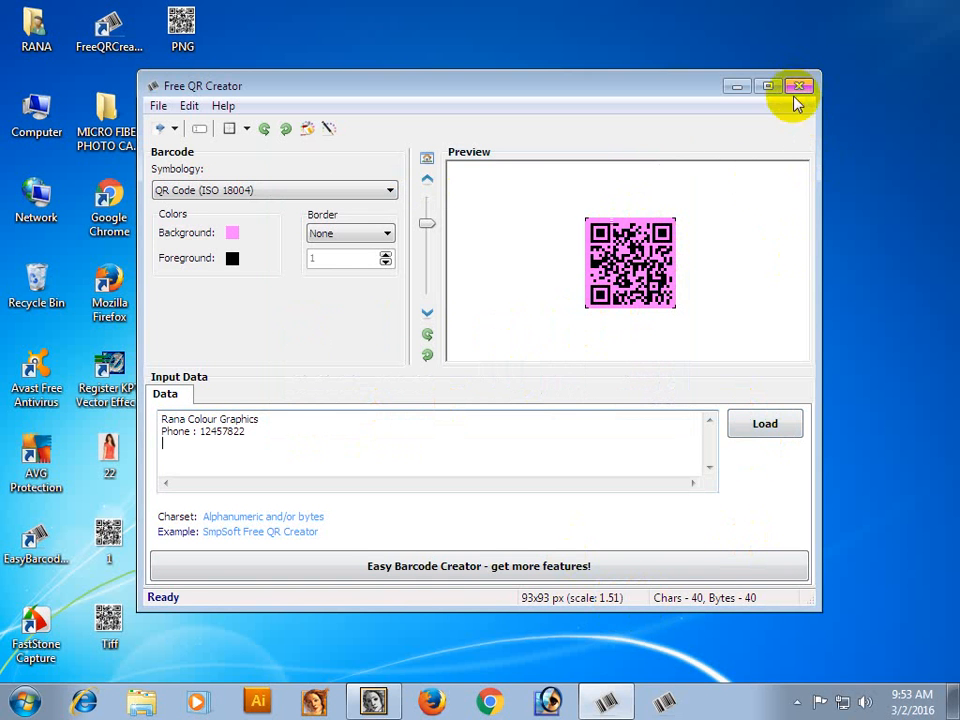
View the file dialog for loading input data without opening a file, and close Free QR Creator.
click(766, 425)
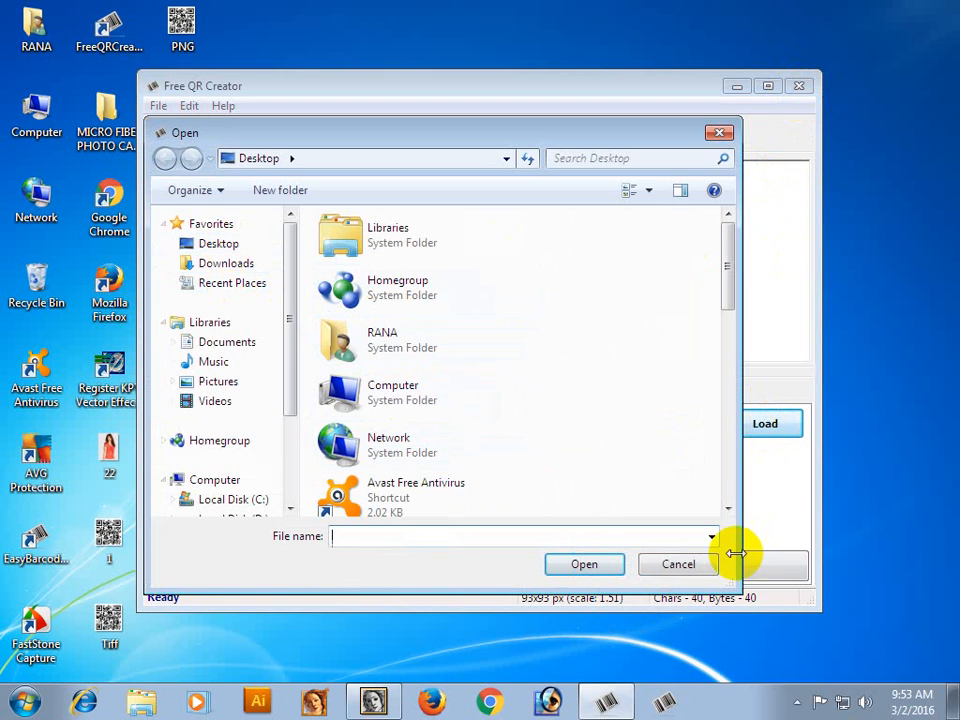
click(677, 563)
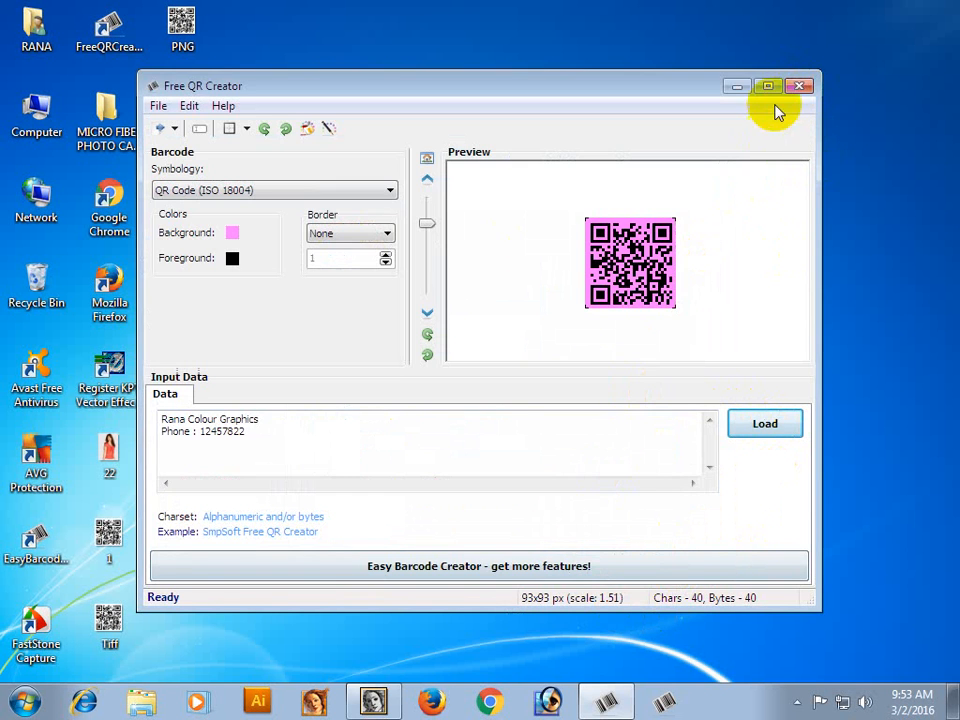
click(800, 87)
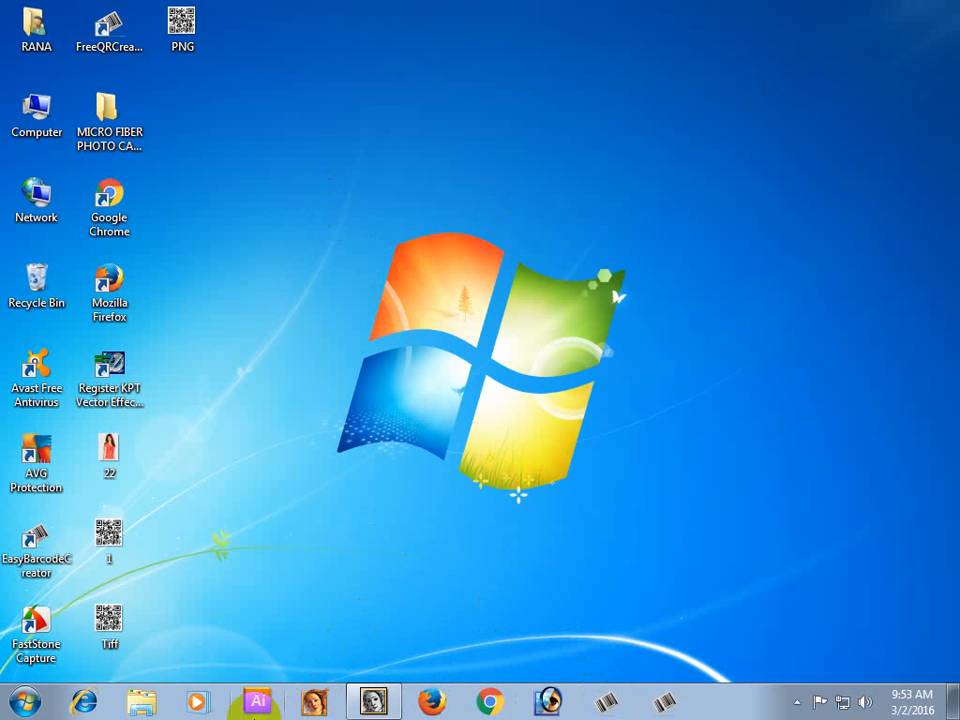
Switch to Adobe Illustrator and create a new blank document.
click(372, 701)
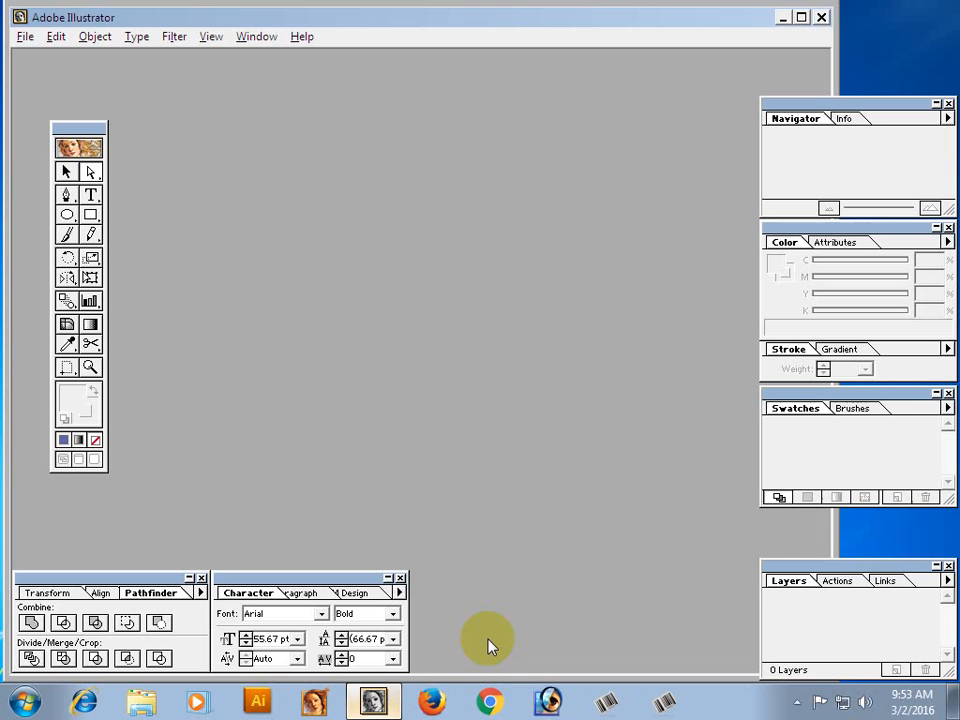
key(ctrl+n)
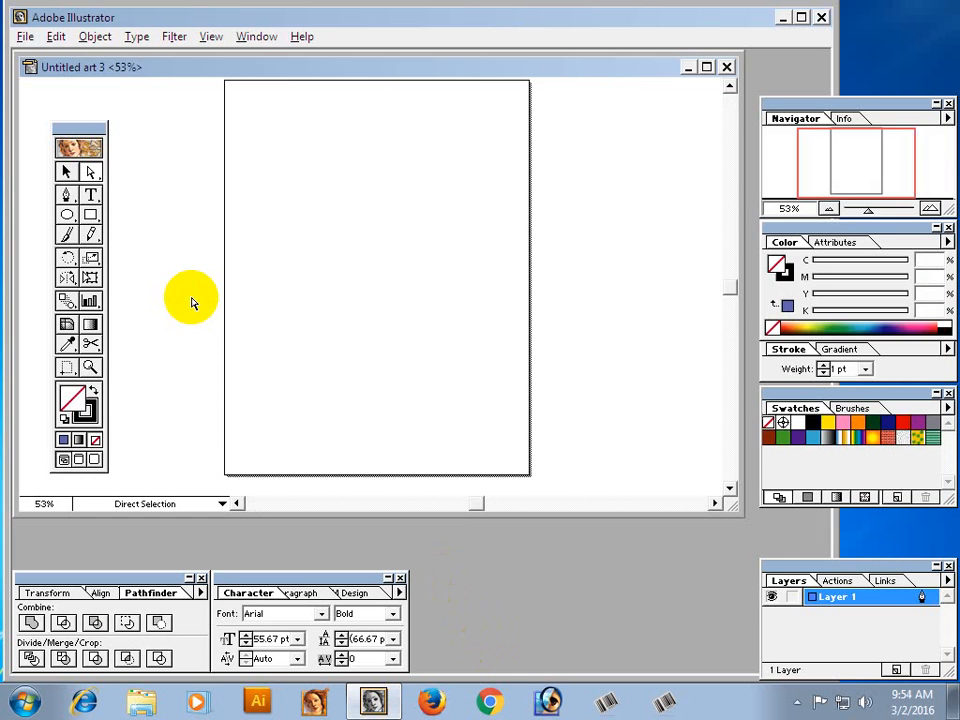
Open the BMP file named 1 from the Desktop.
click(24, 37)
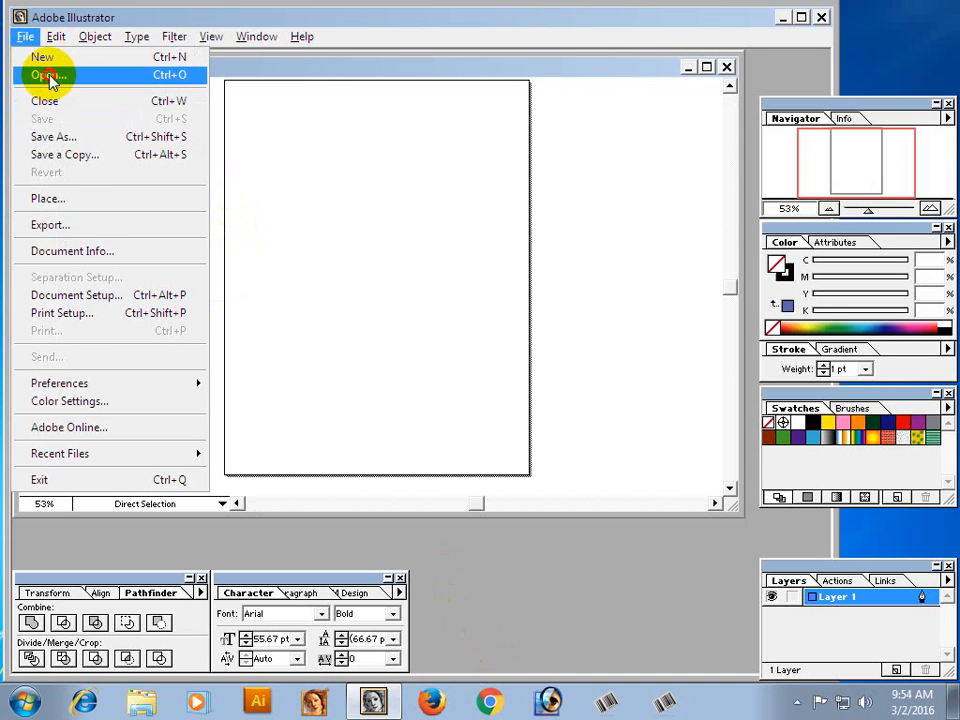
click(48, 77)
click(197, 92)
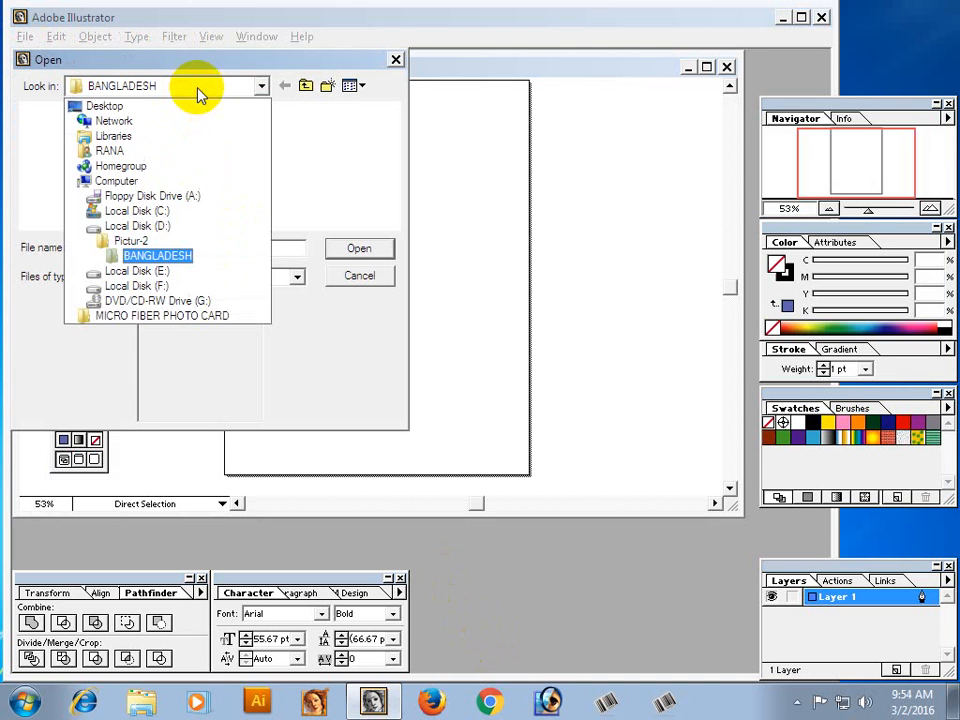
click(110, 105)
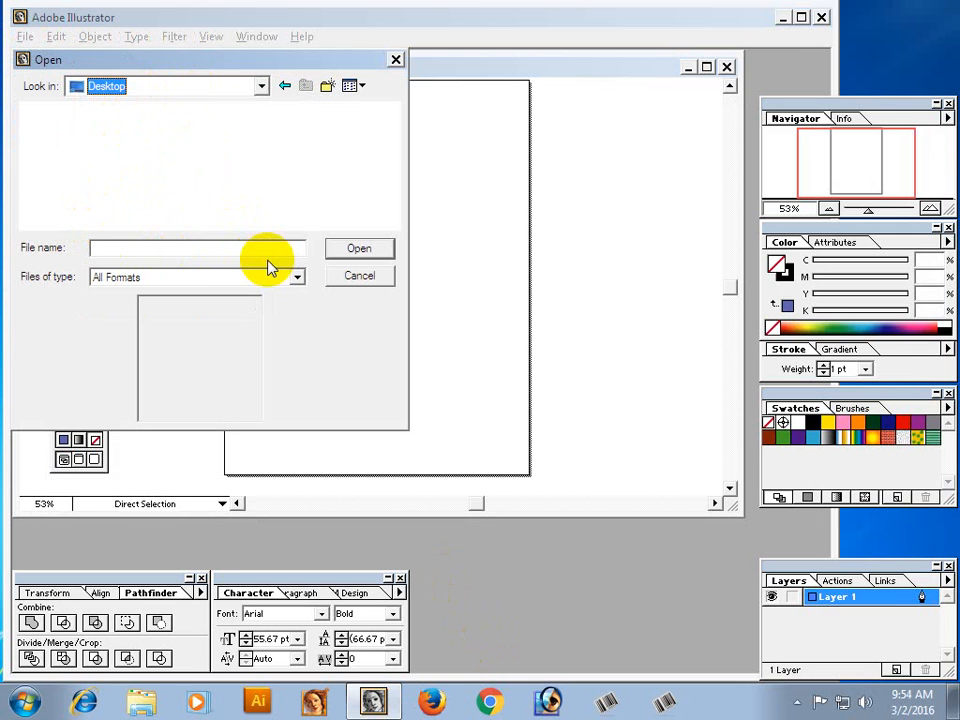
click(396, 222)
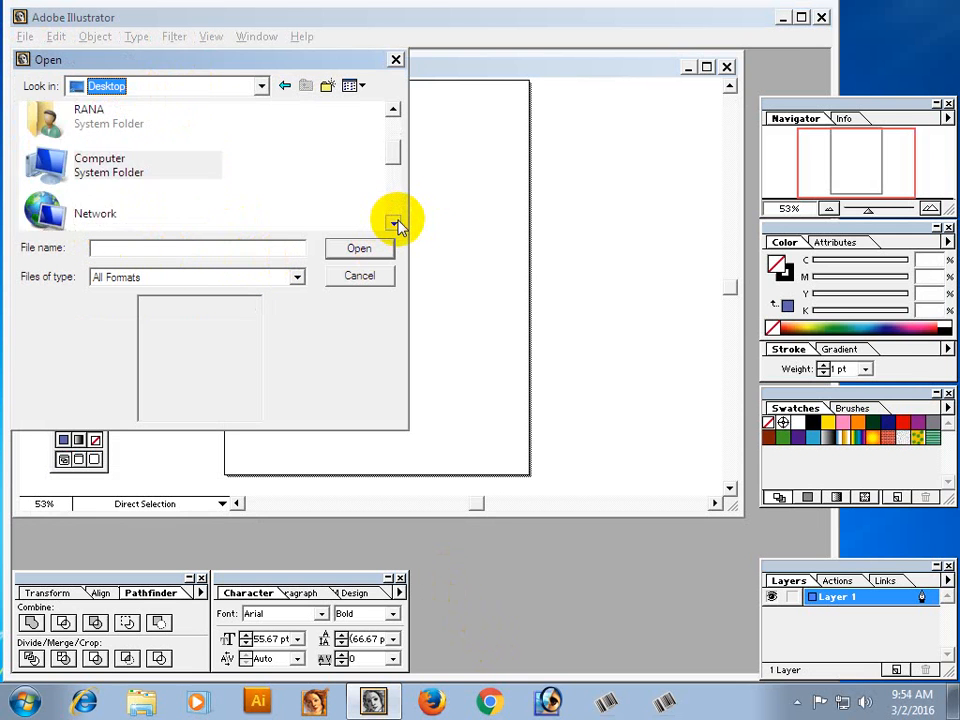
click(396, 222)
click(396, 222)
click(396, 222)
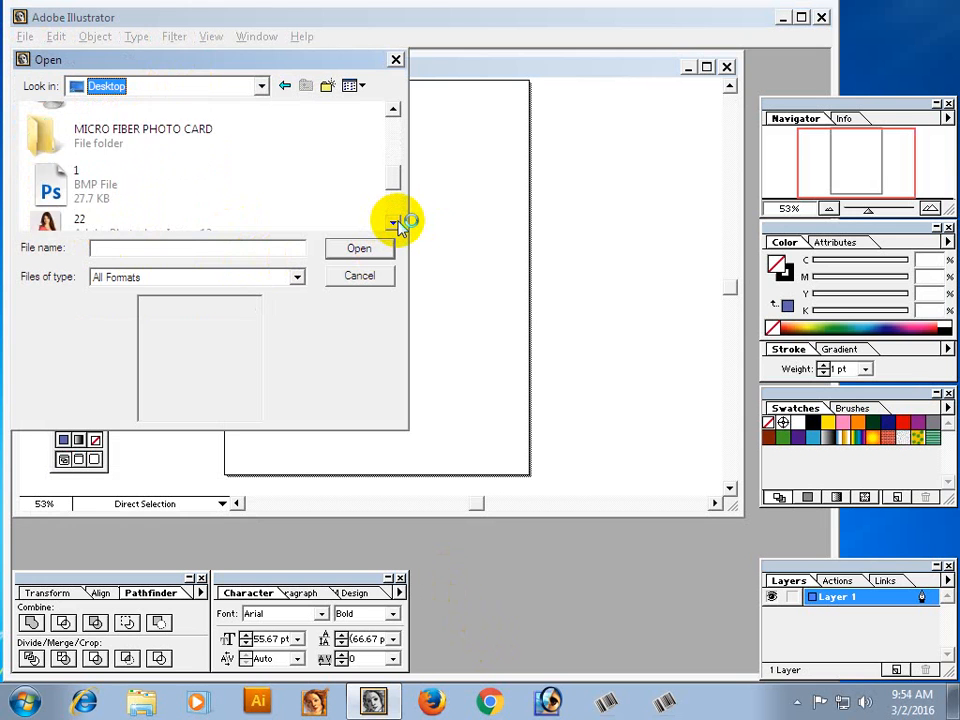
click(396, 222)
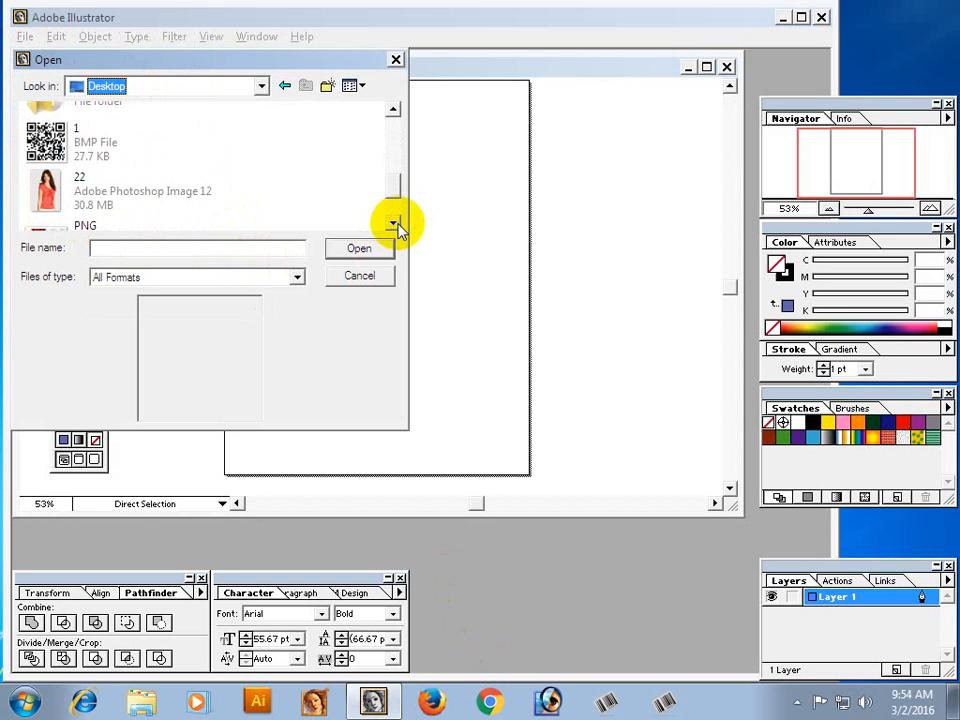
click(53, 143)
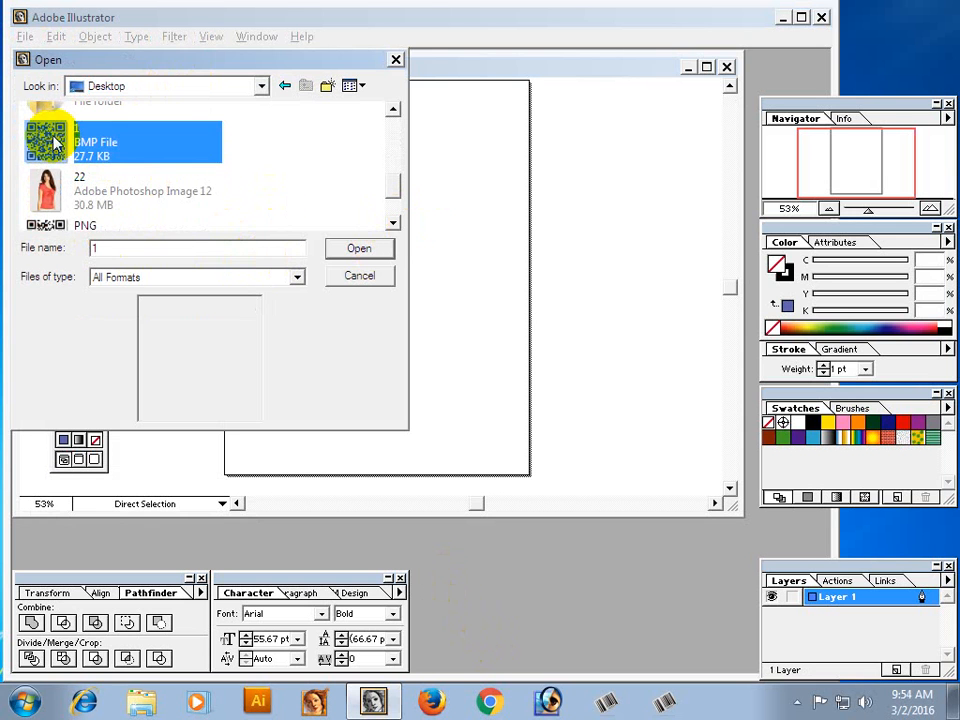
click(361, 255)
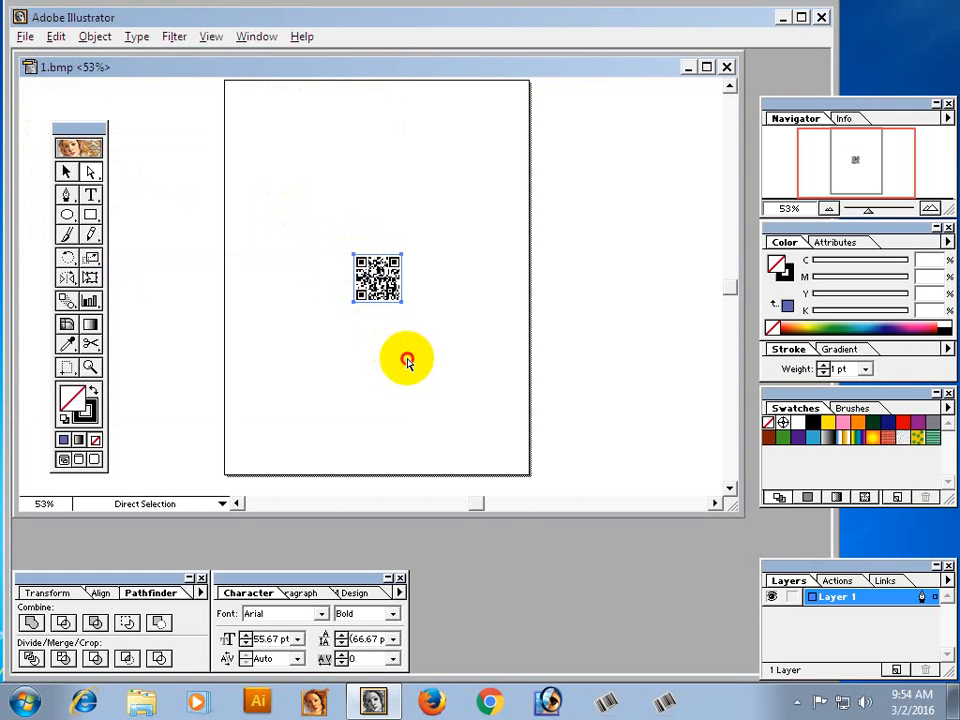
Move the QR code image to the upper-left area of the page and inspect it up close.
drag(377, 279, 276, 146)
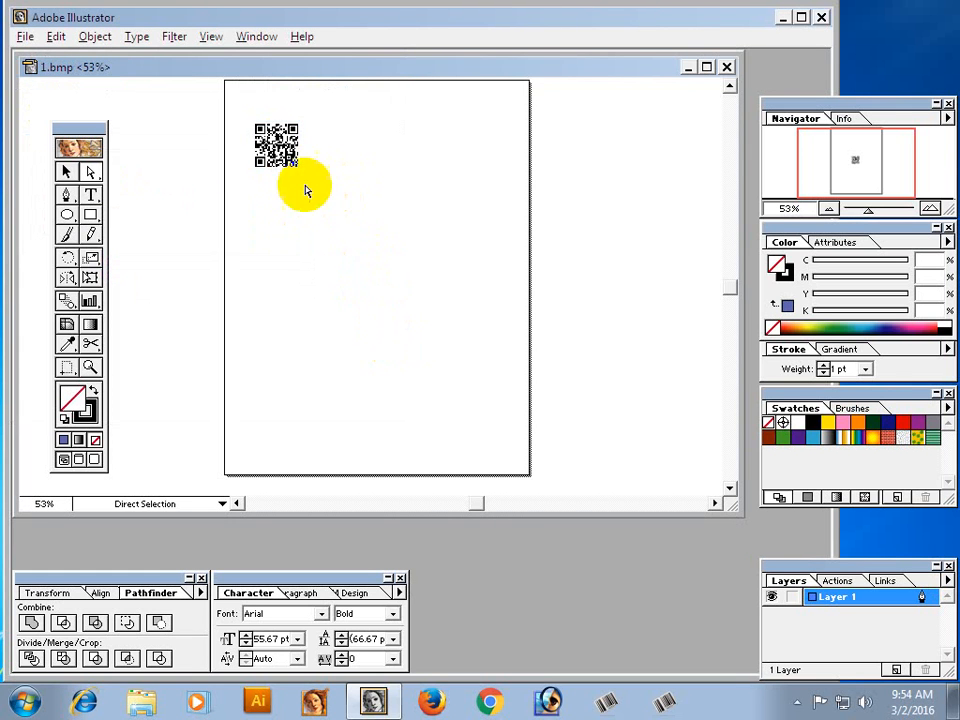
key(ctrl+space)
drag(231, 103, 329, 245)
key(ctrl+alt+space)
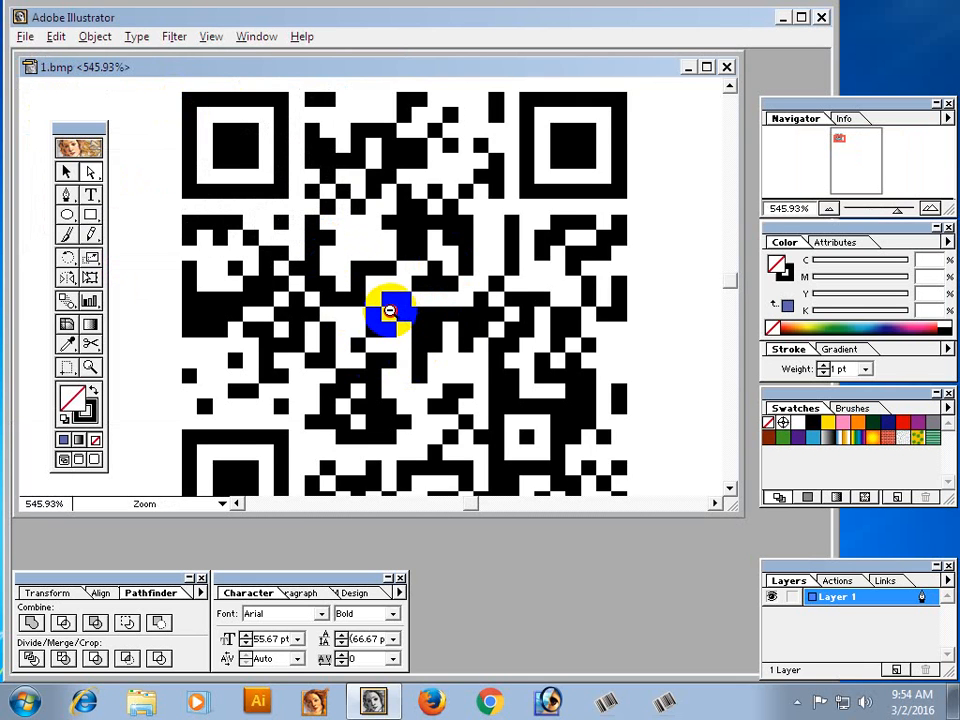
click(389, 311)
click(389, 311)
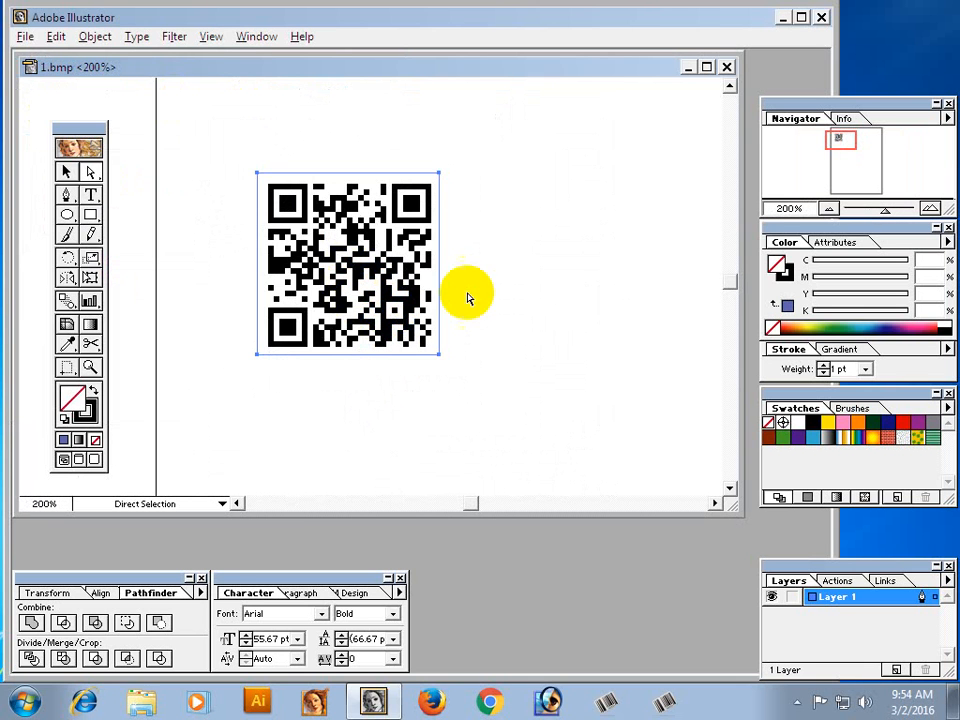
key(ctrl+alt+space)
click(381, 329)
click(381, 329)
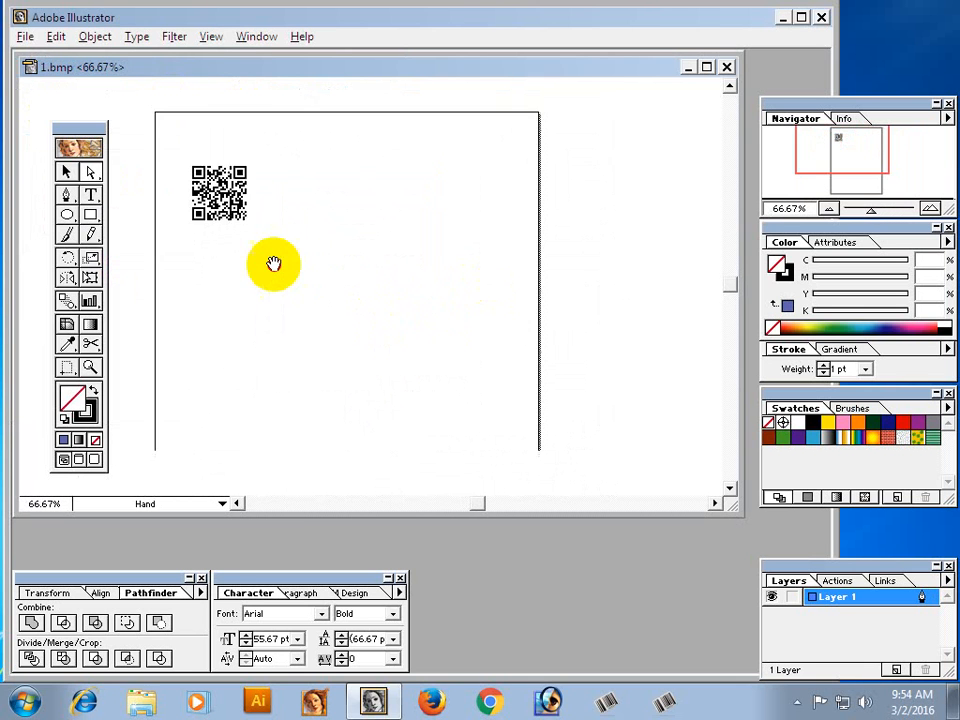
Open the PNG file named PNG from the Desktop.
click(25, 36)
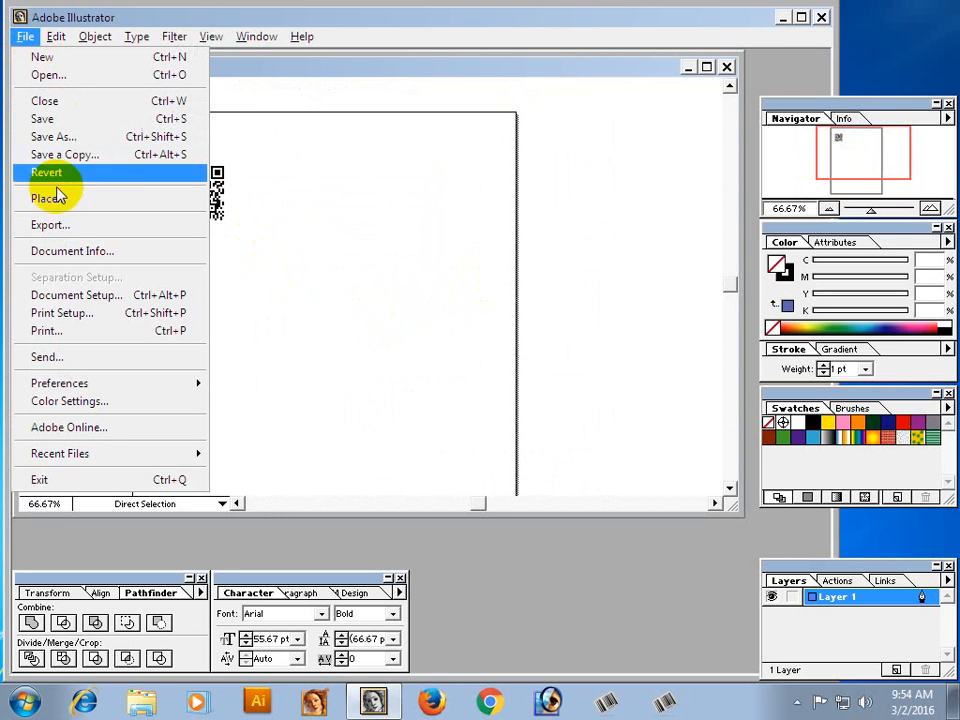
click(47, 74)
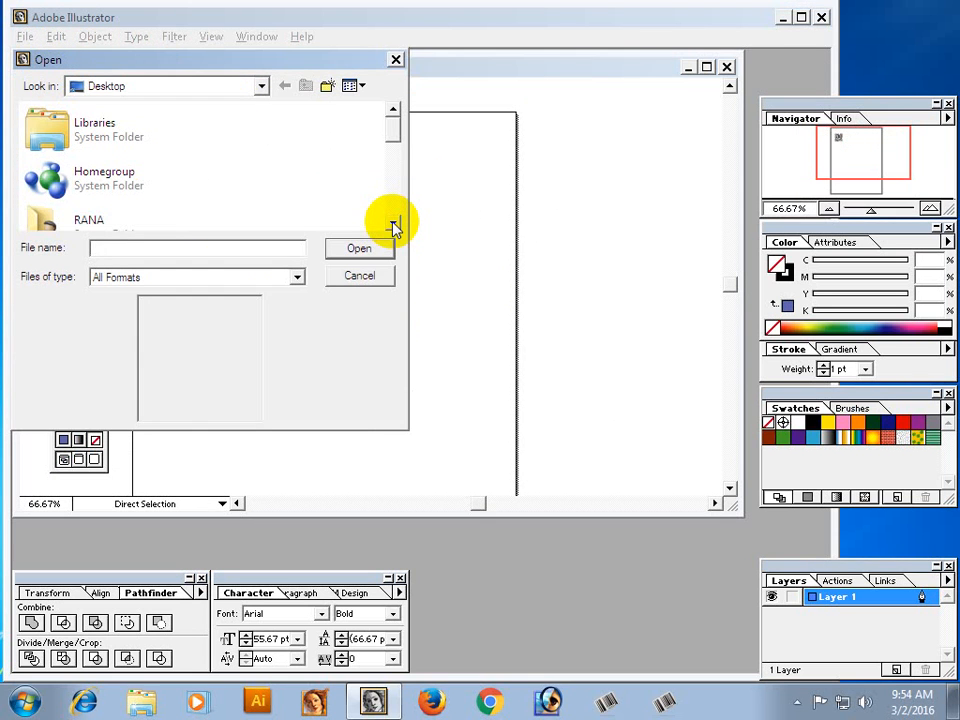
click(394, 225)
click(394, 225)
click(394, 225)
click(394, 225)
click(394, 225)
click(394, 225)
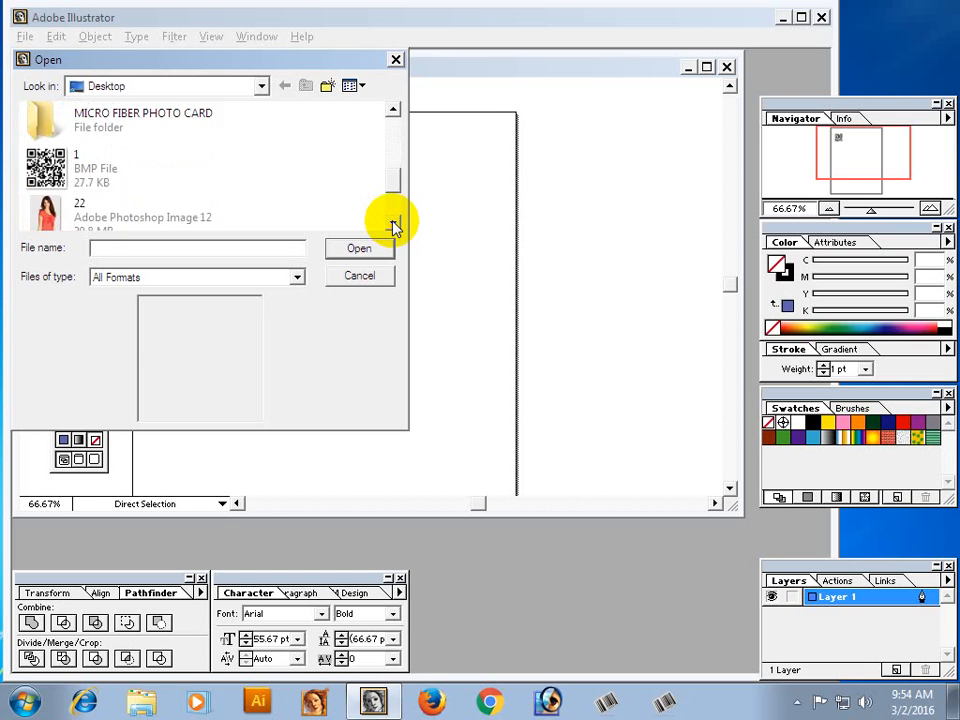
click(394, 225)
click(394, 225)
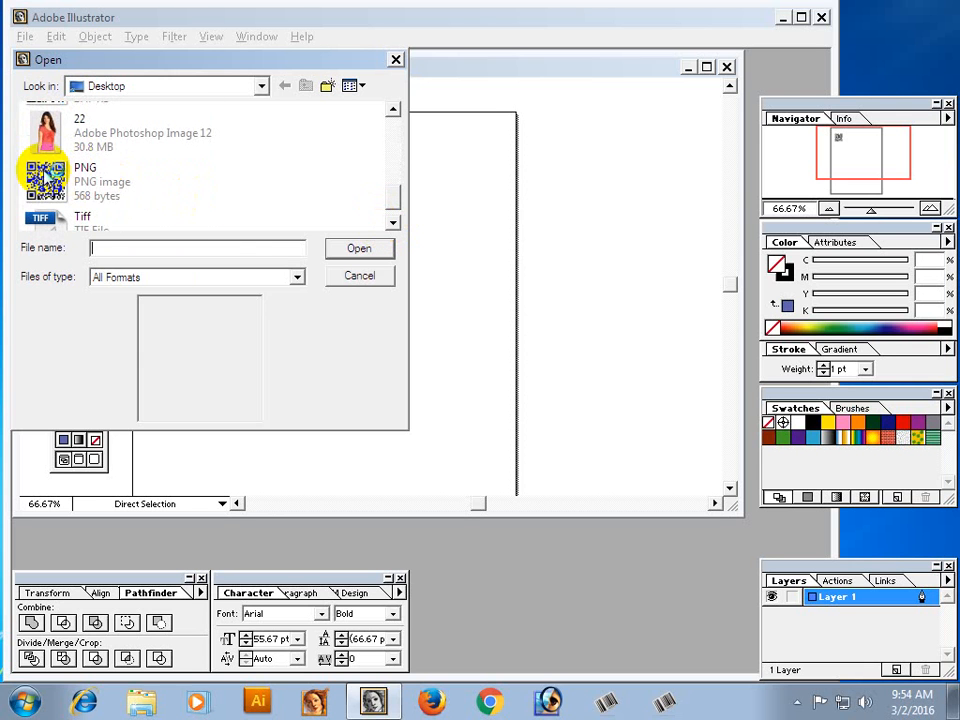
click(100, 190)
click(357, 250)
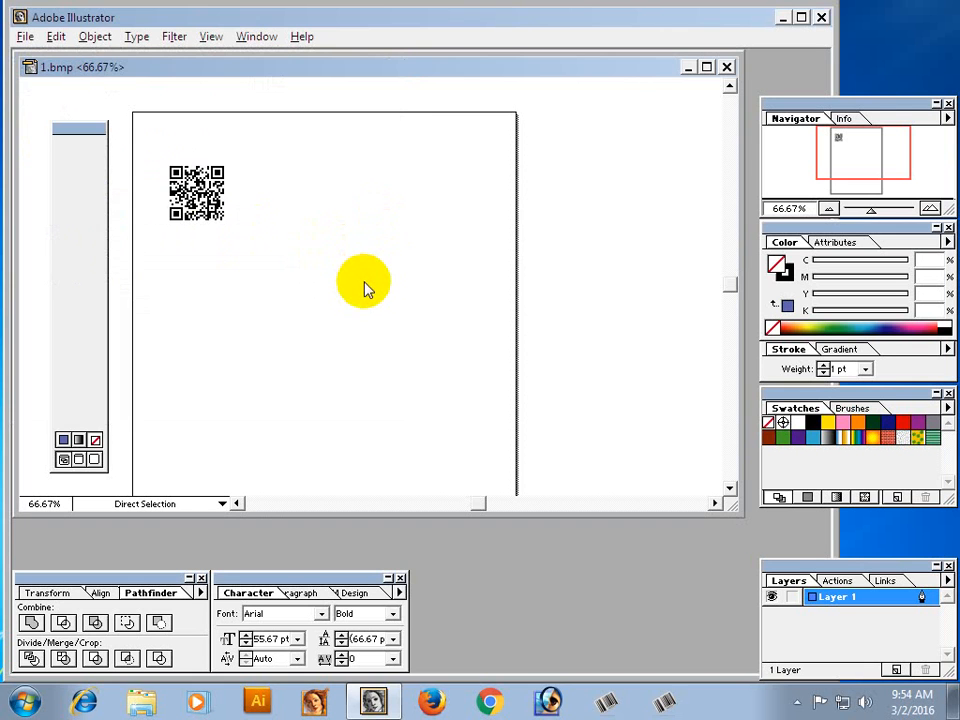
Move the QR code toward the upper-left area of its page, copy it, and close the PNG.png document.
click(372, 268)
drag(375, 270, 310, 176)
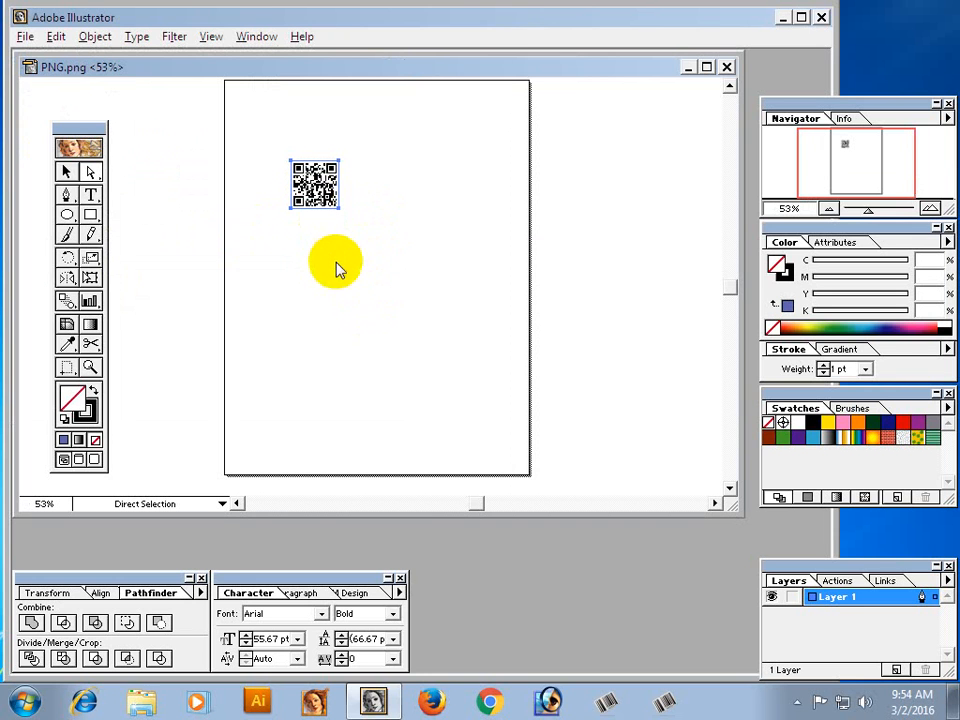
key(ctrl+w)
click(418, 328)
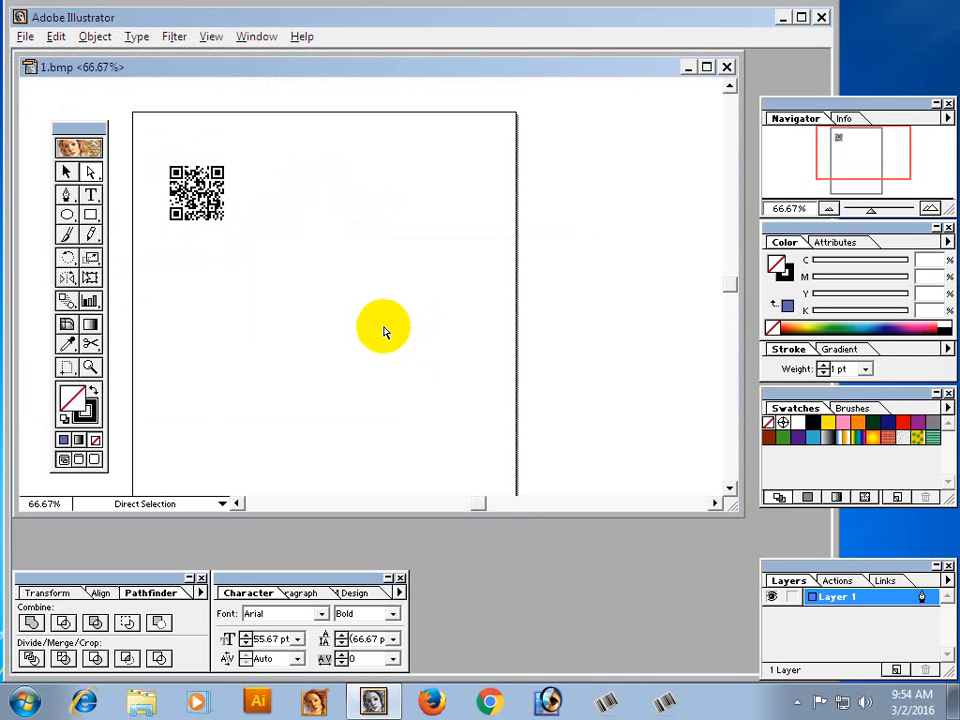
Paste the copied QR code into 1.bmp and place it just to the right of the first QR code.
key(ctrl+v)
drag(379, 311, 281, 188)
click(335, 305)
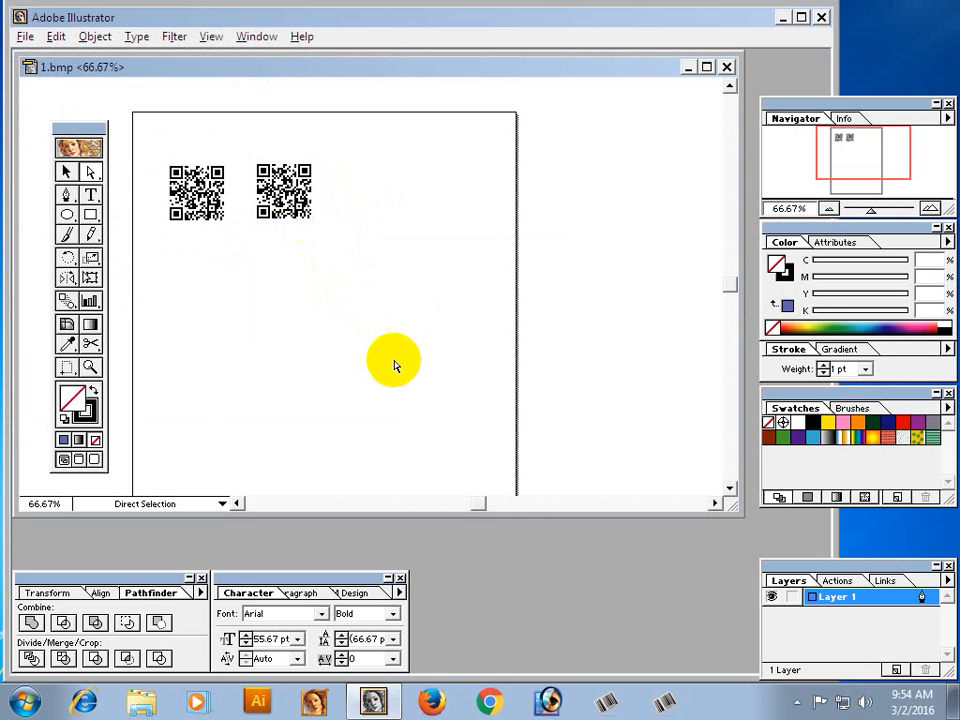
click(358, 326)
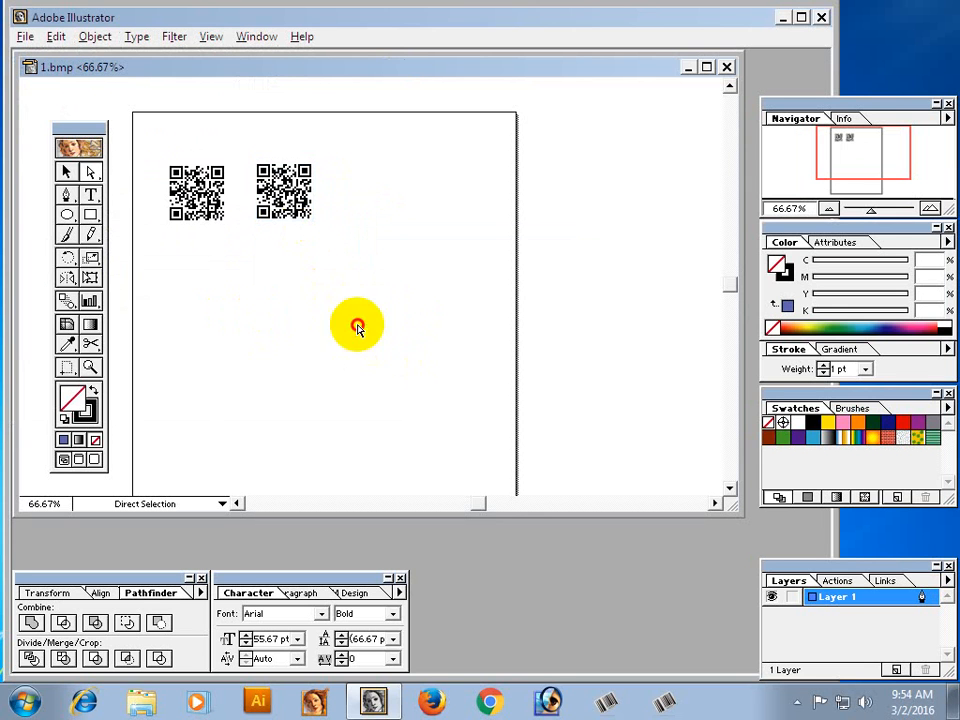
Examine the BMP and PNG QR codes up close to compare their edge quality.
drag(195, 148, 350, 286)
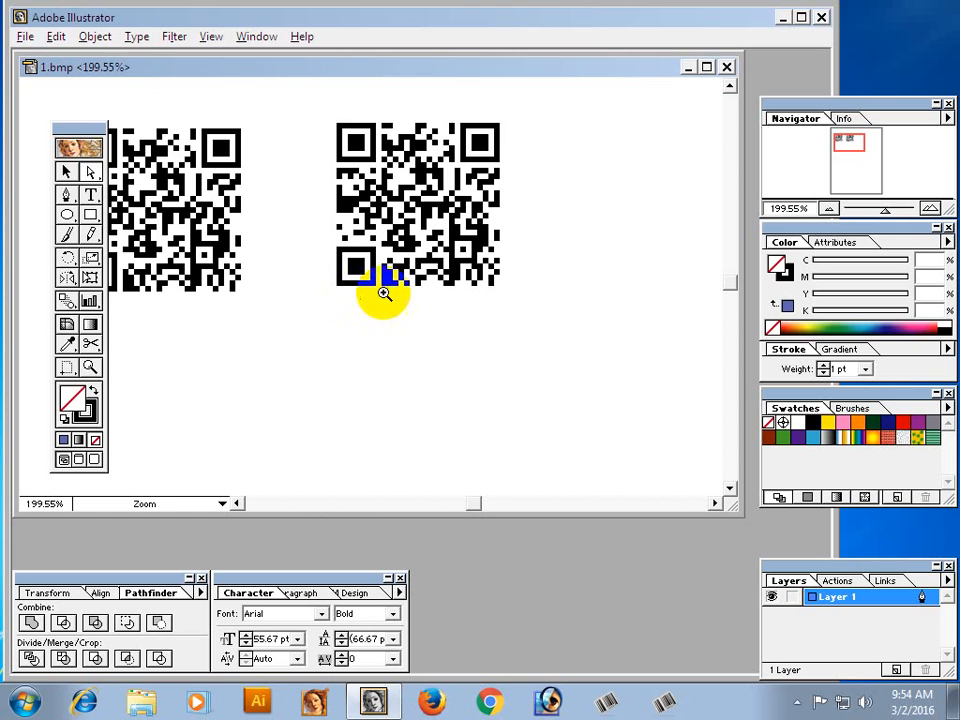
drag(343, 124, 528, 322)
drag(243, 334, 534, 354)
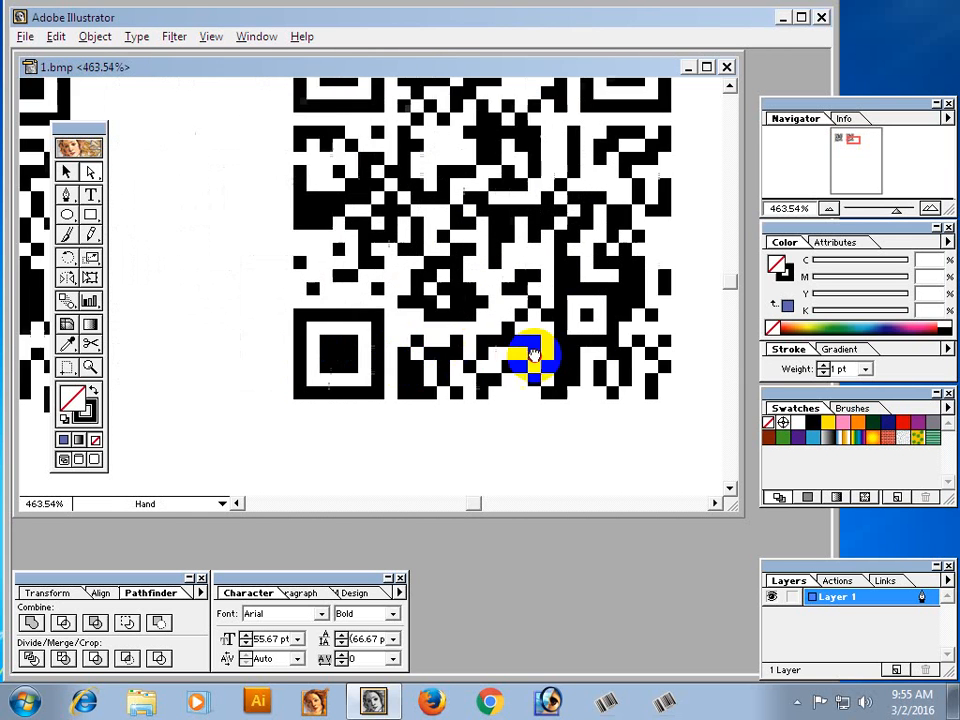
drag(343, 362, 590, 364)
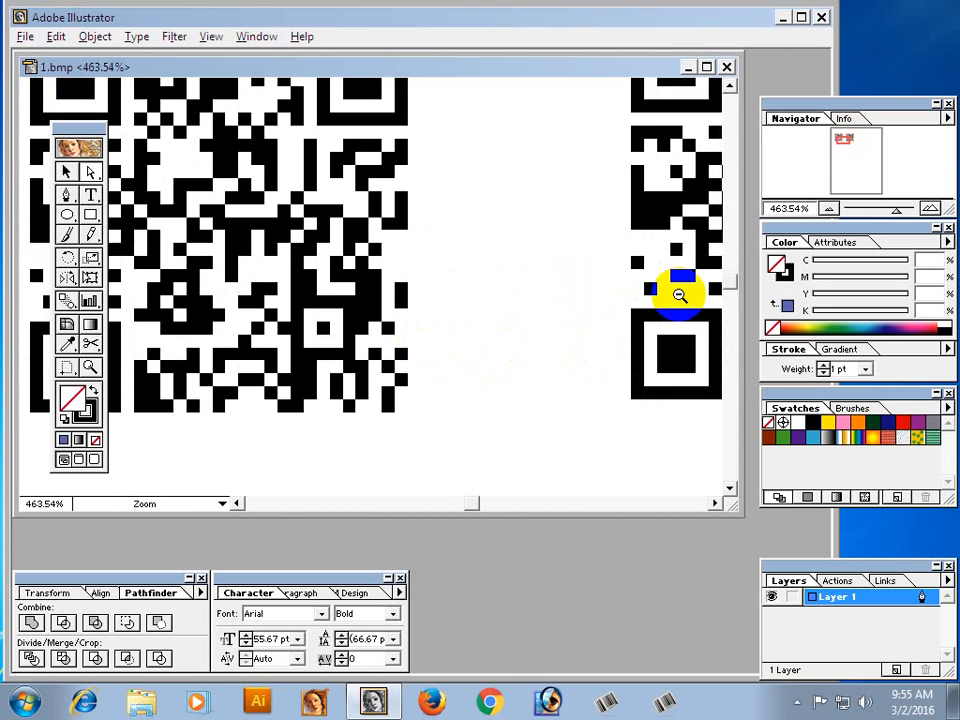
ctrl+alt+click(674, 290)
ctrl+alt+click(671, 286)
ctrl+alt+click(543, 348)
ctrl+alt+click(547, 345)
ctrl+alt+click(409, 305)
ctrl+alt+click(409, 305)
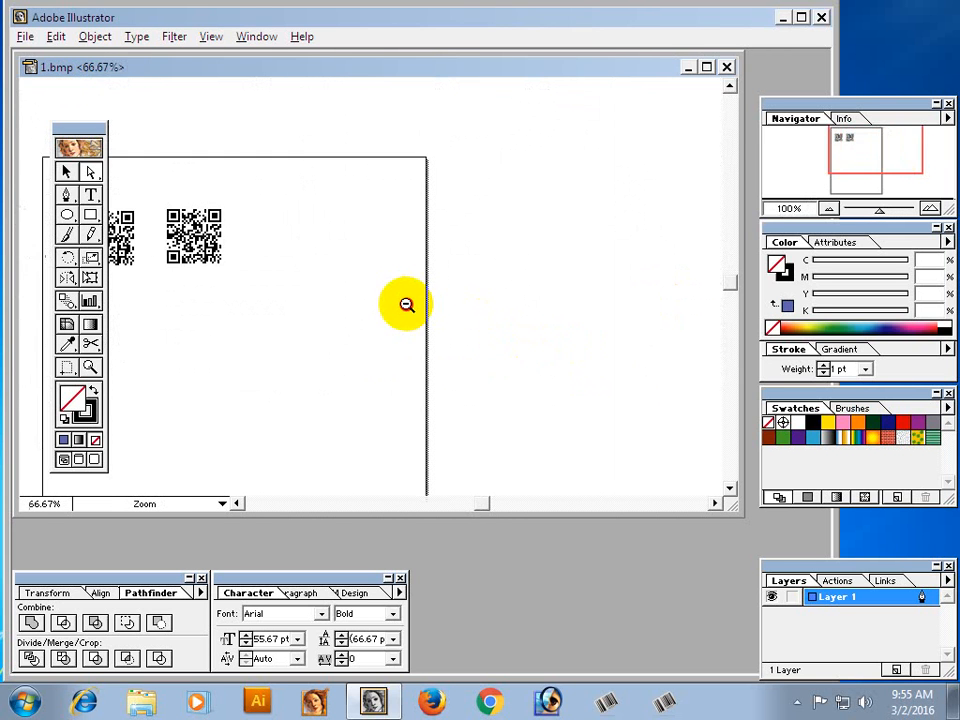
ctrl+alt+click(246, 306)
drag(246, 306, 490, 323)
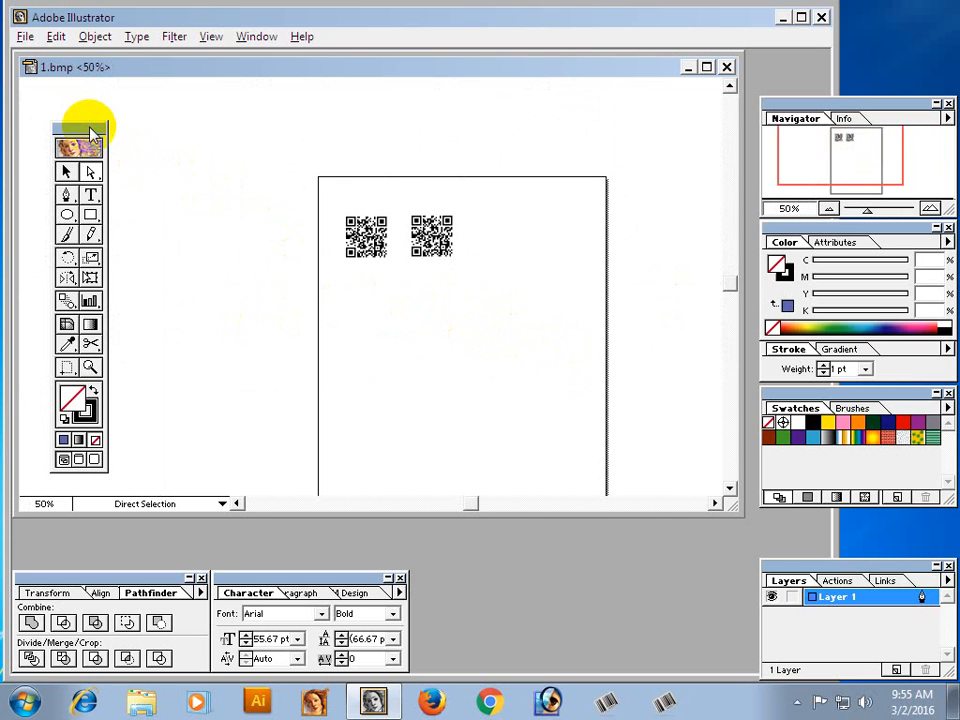
Move the toolbox farther away from the page and close the 1.bmp document.
drag(96, 129, 71, 95)
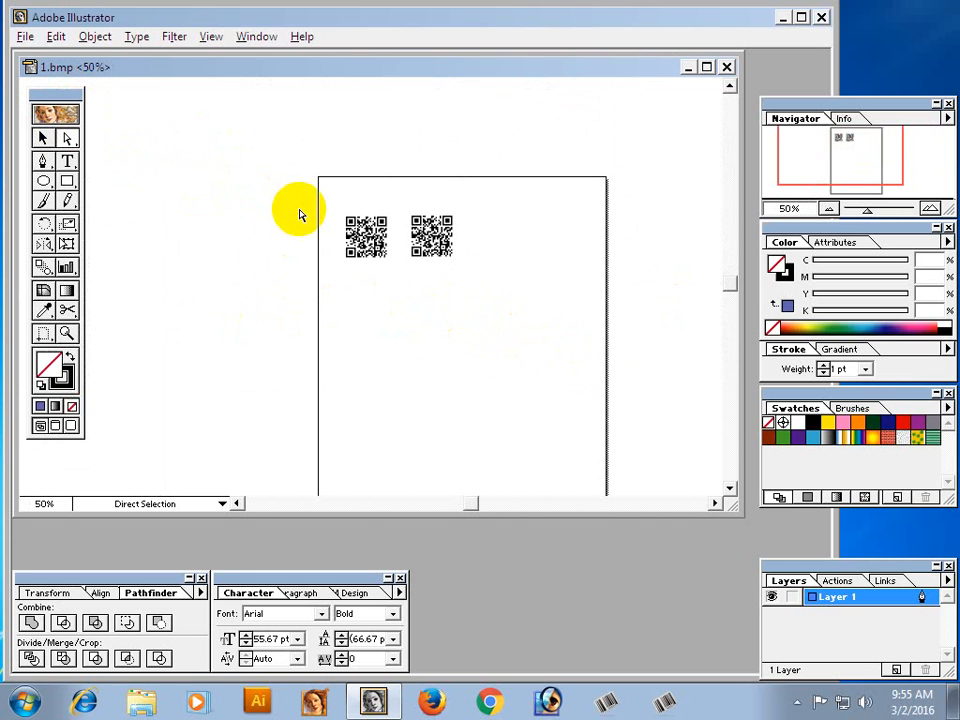
click(513, 366)
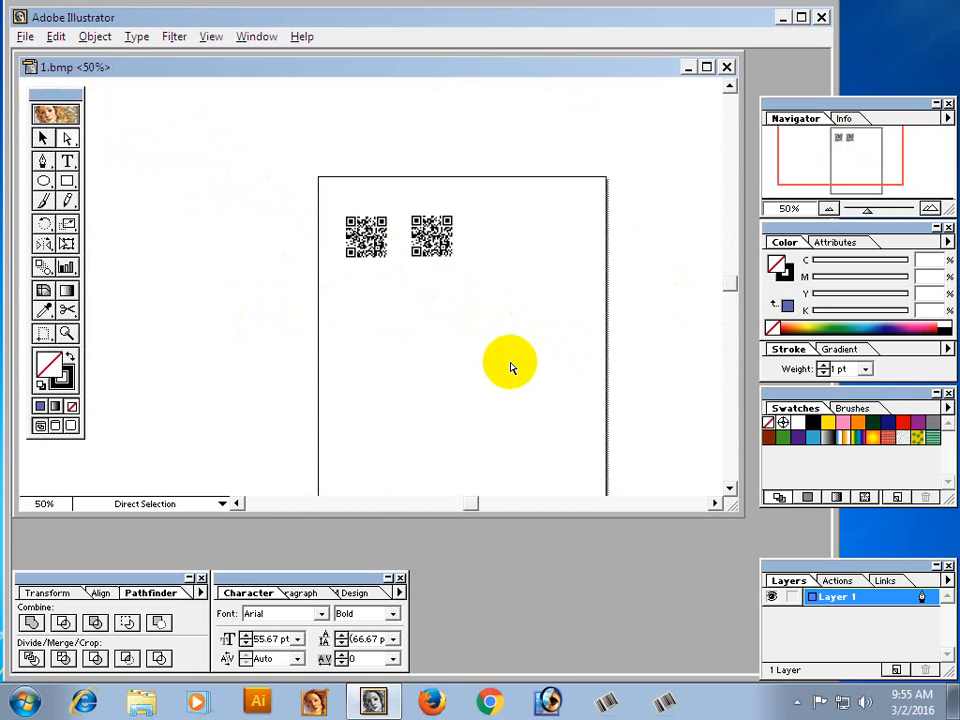
key(ctrl+w)
click(431, 331)
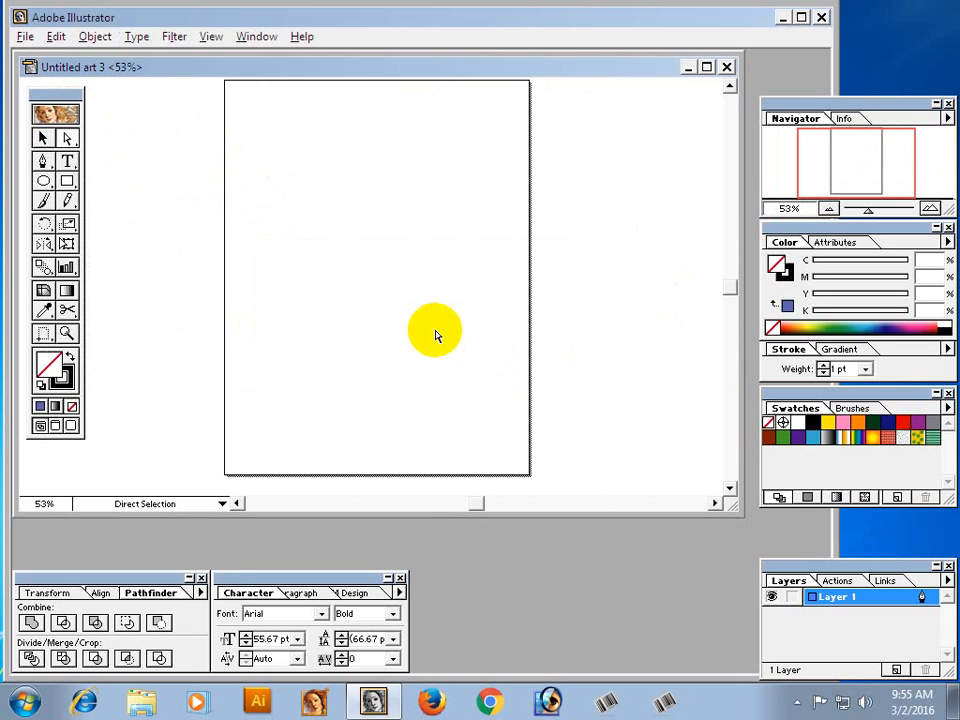
click(340, 280)
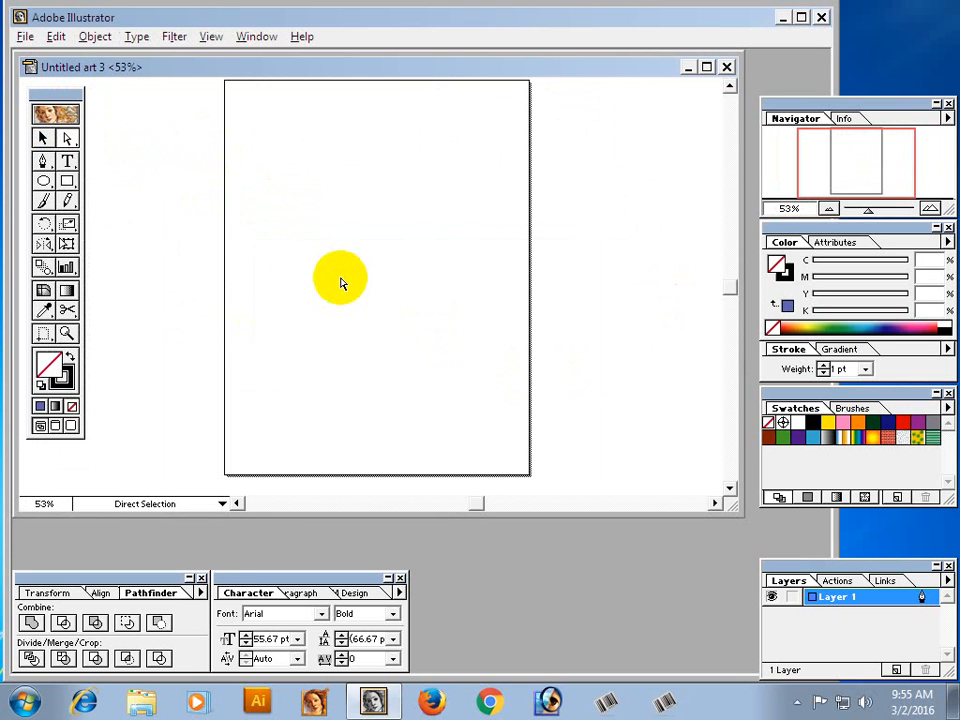
Close the blank Untitled art 3 document and exit Illustrator.
key(ctrl+w)
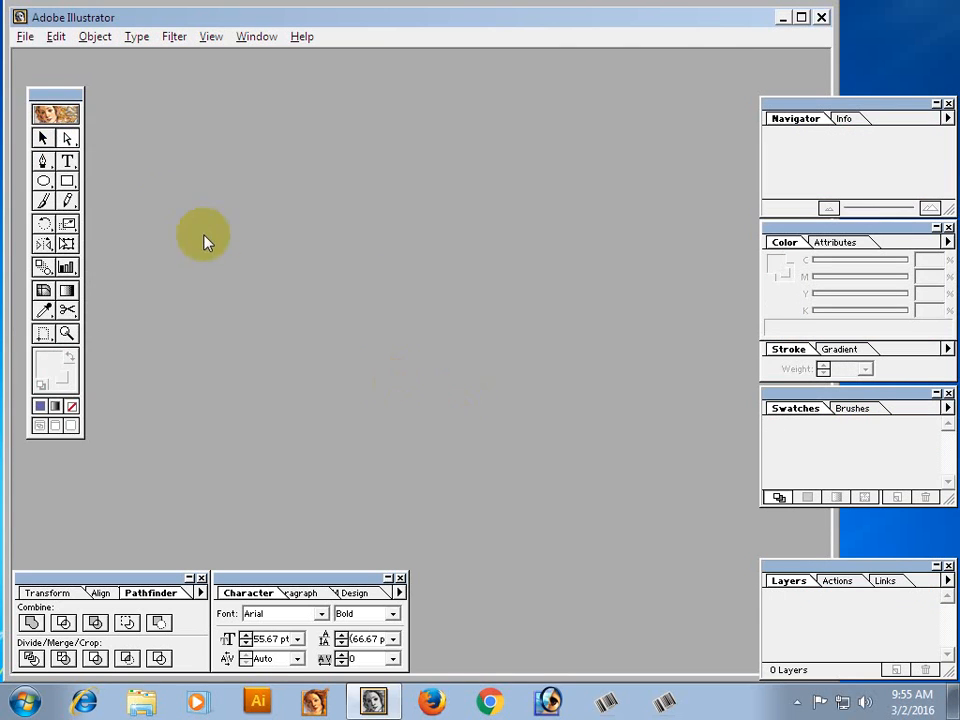
click(22, 39)
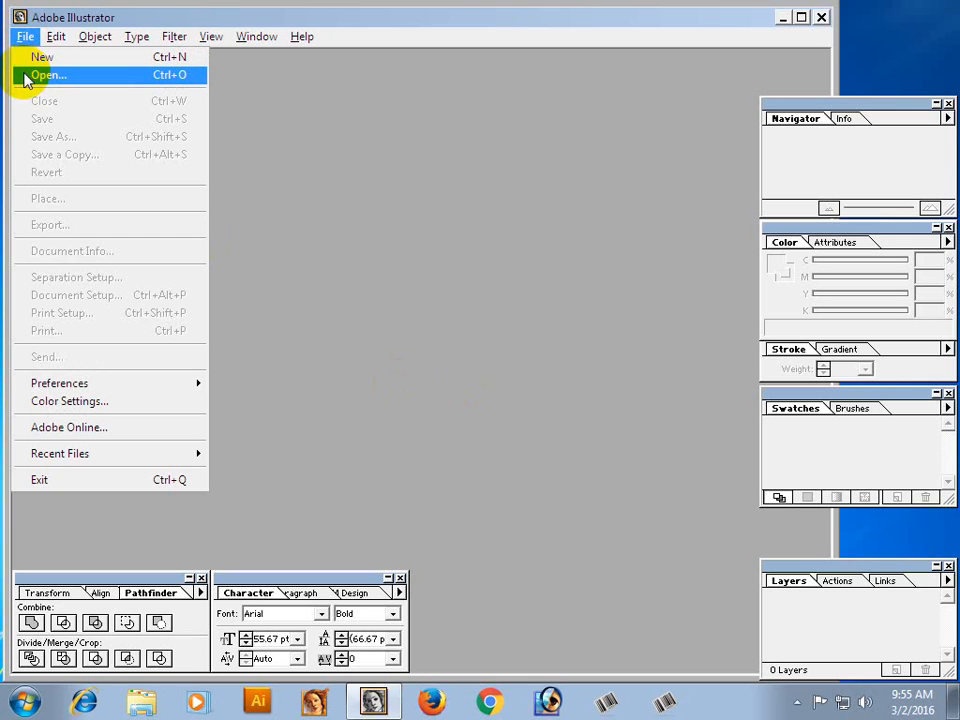
click(87, 481)
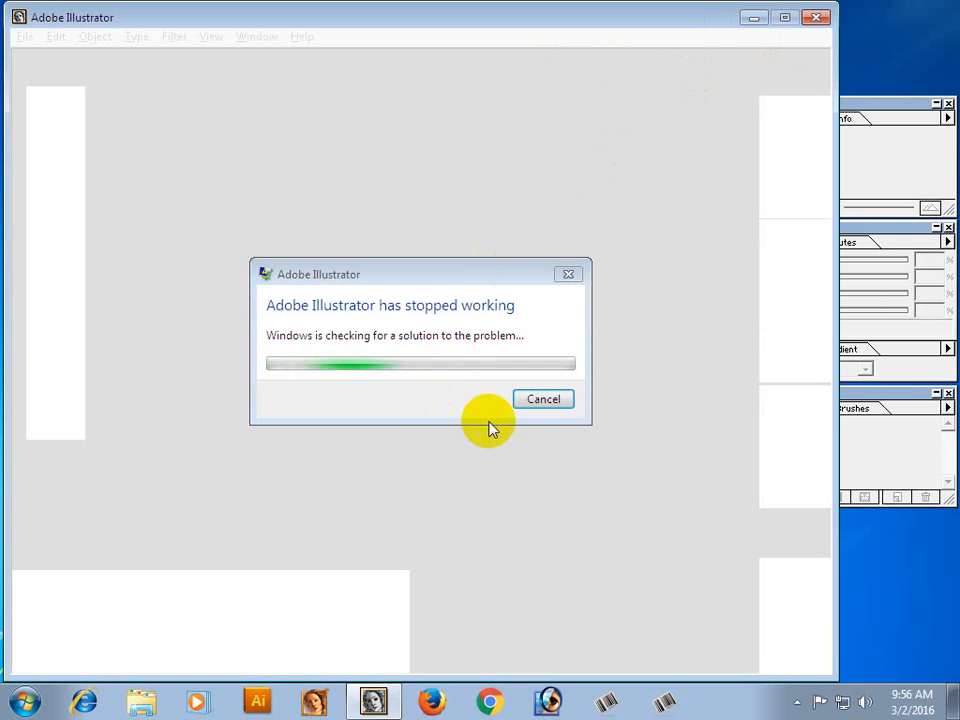
Cancel the Windows solution checks and close the unresponsive Illustrator window to return to the desktop.
click(561, 404)
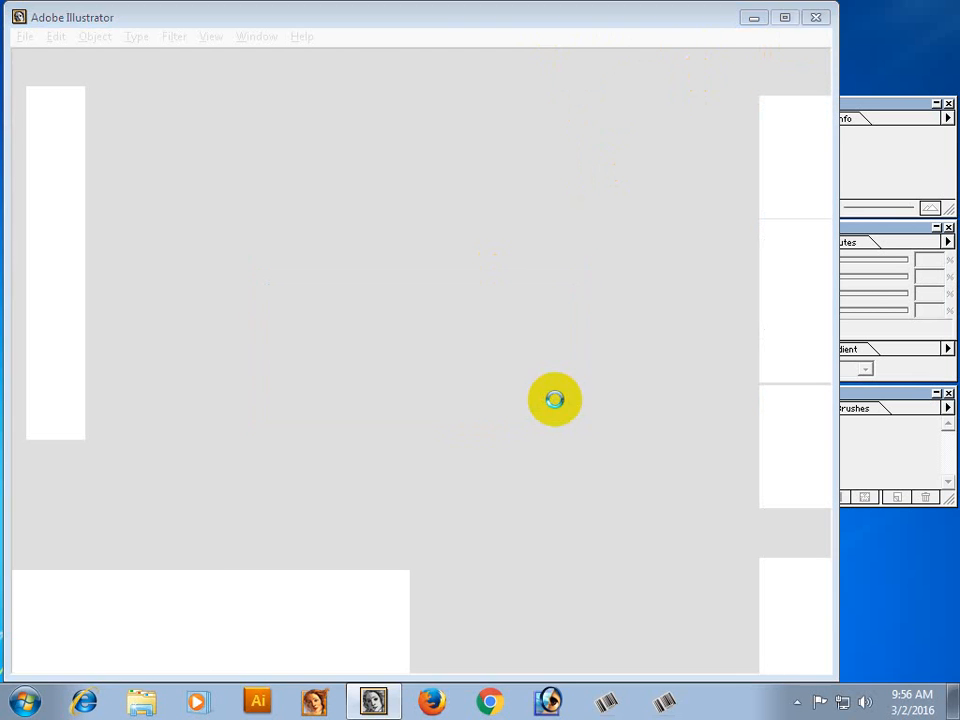
click(816, 20)
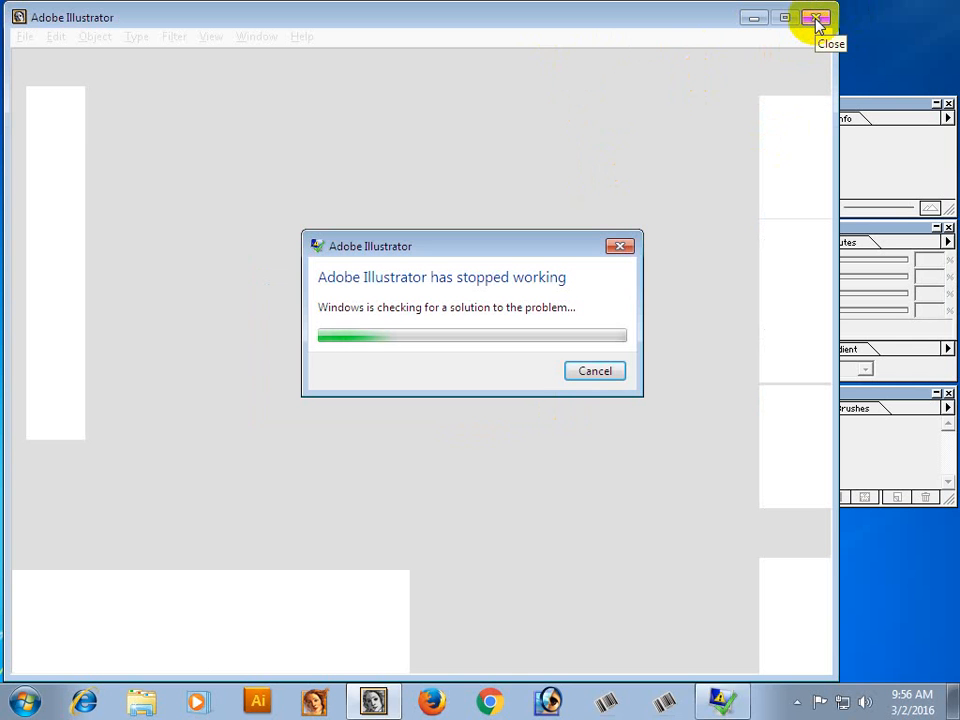
click(593, 373)
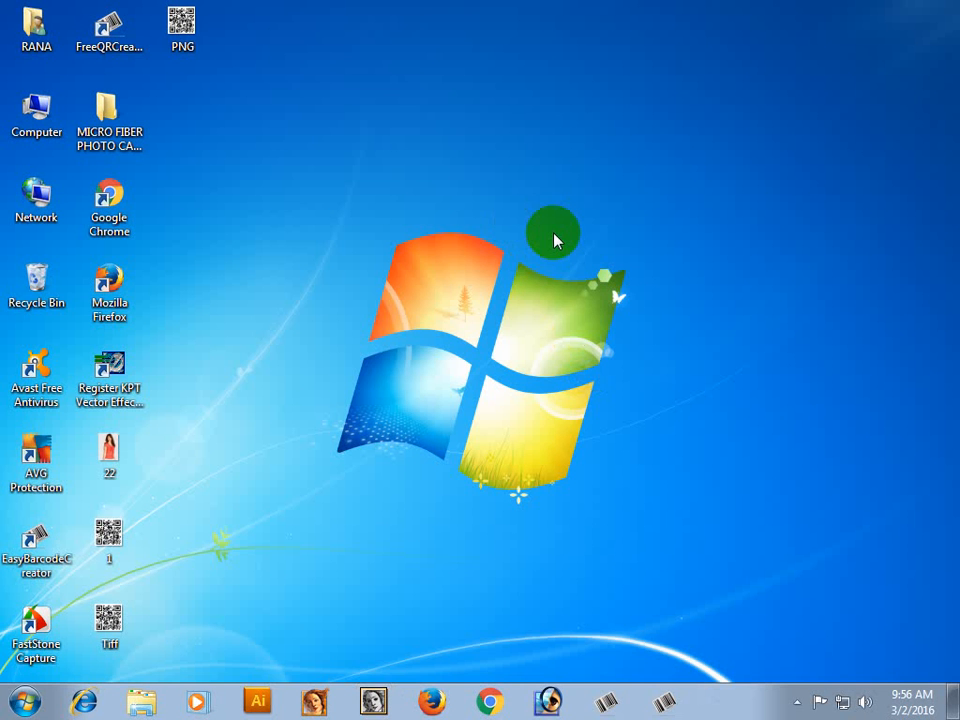
click(257, 490)
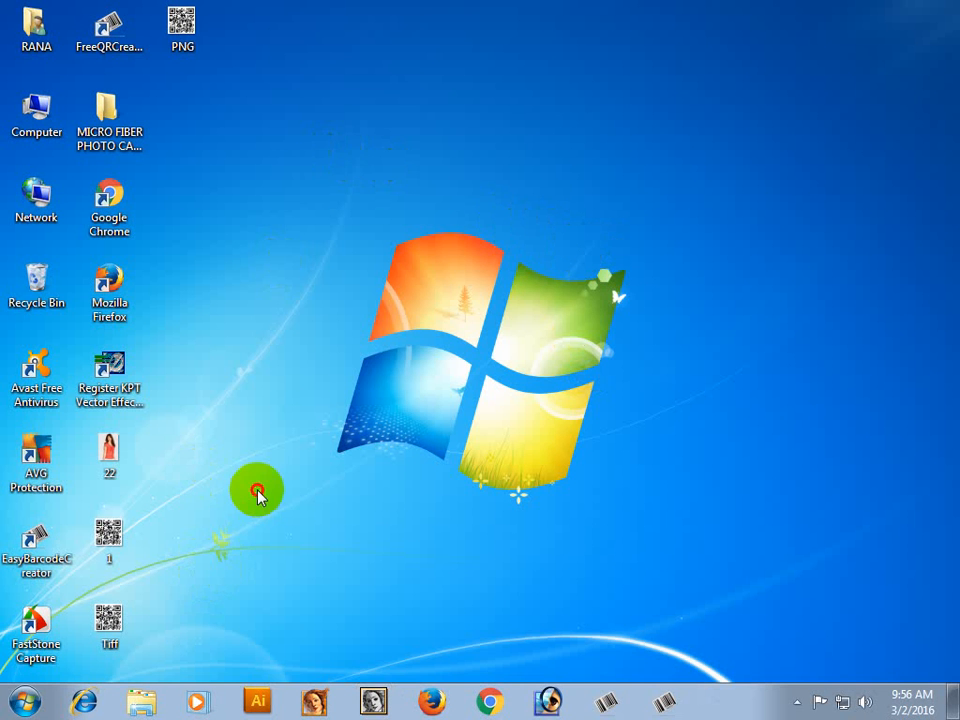